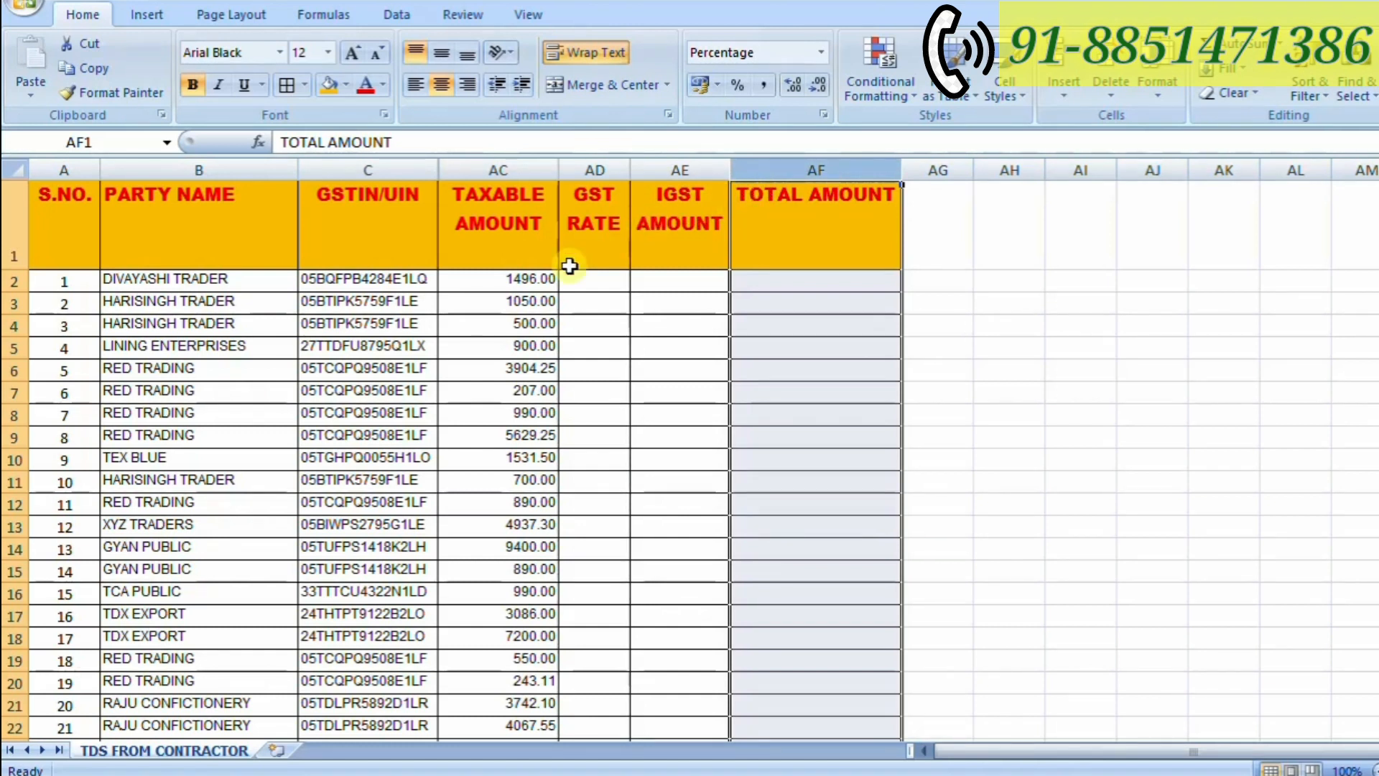
- Enter a GST rate of 5% in cell AD2 for the first party
click(515, 167)
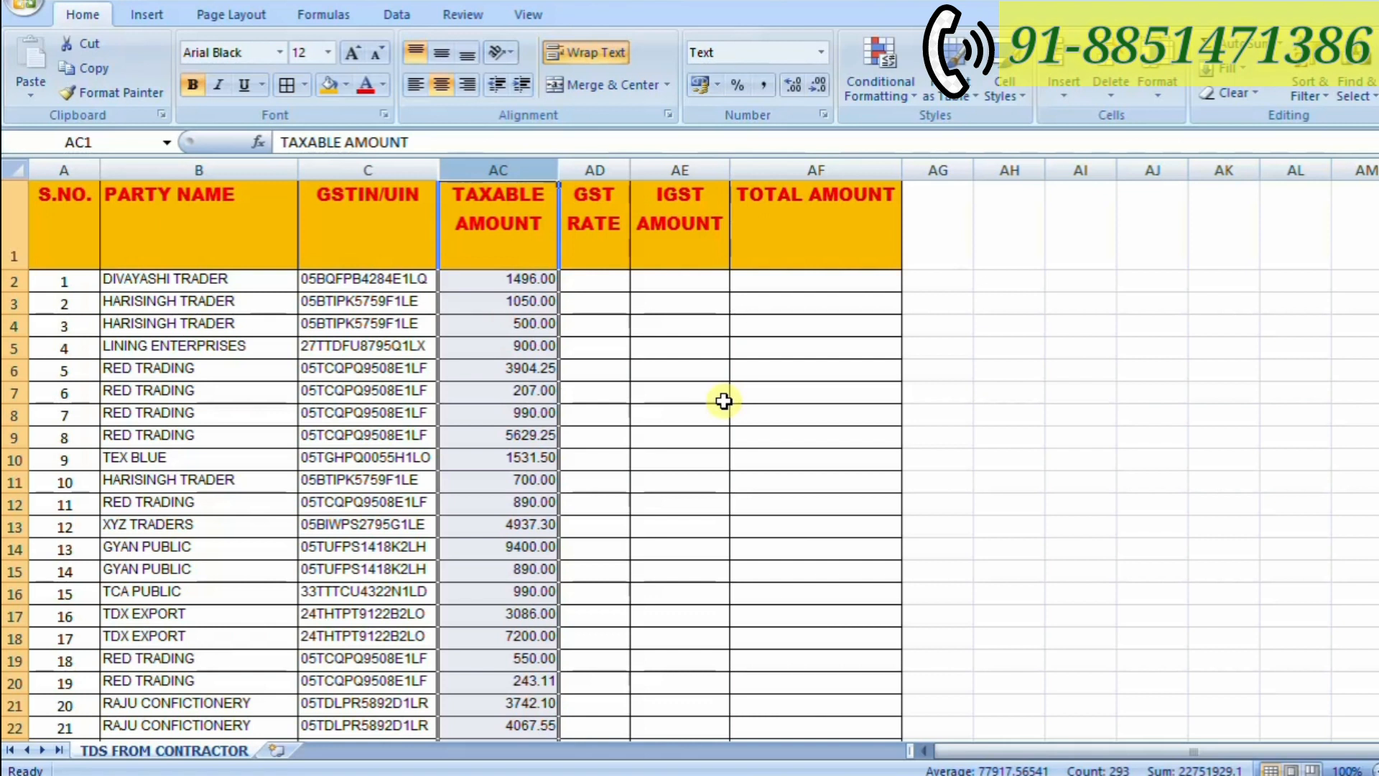
click(573, 282)
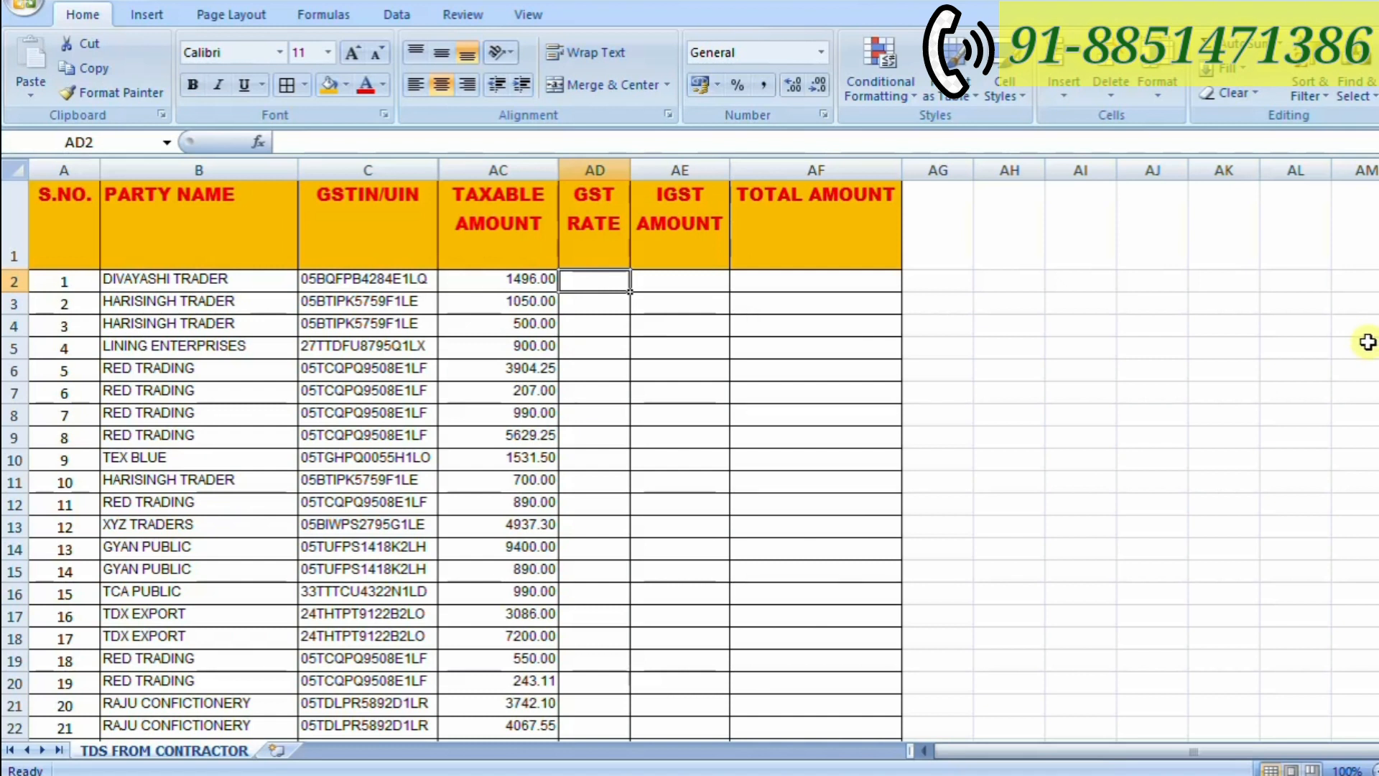
click(596, 275)
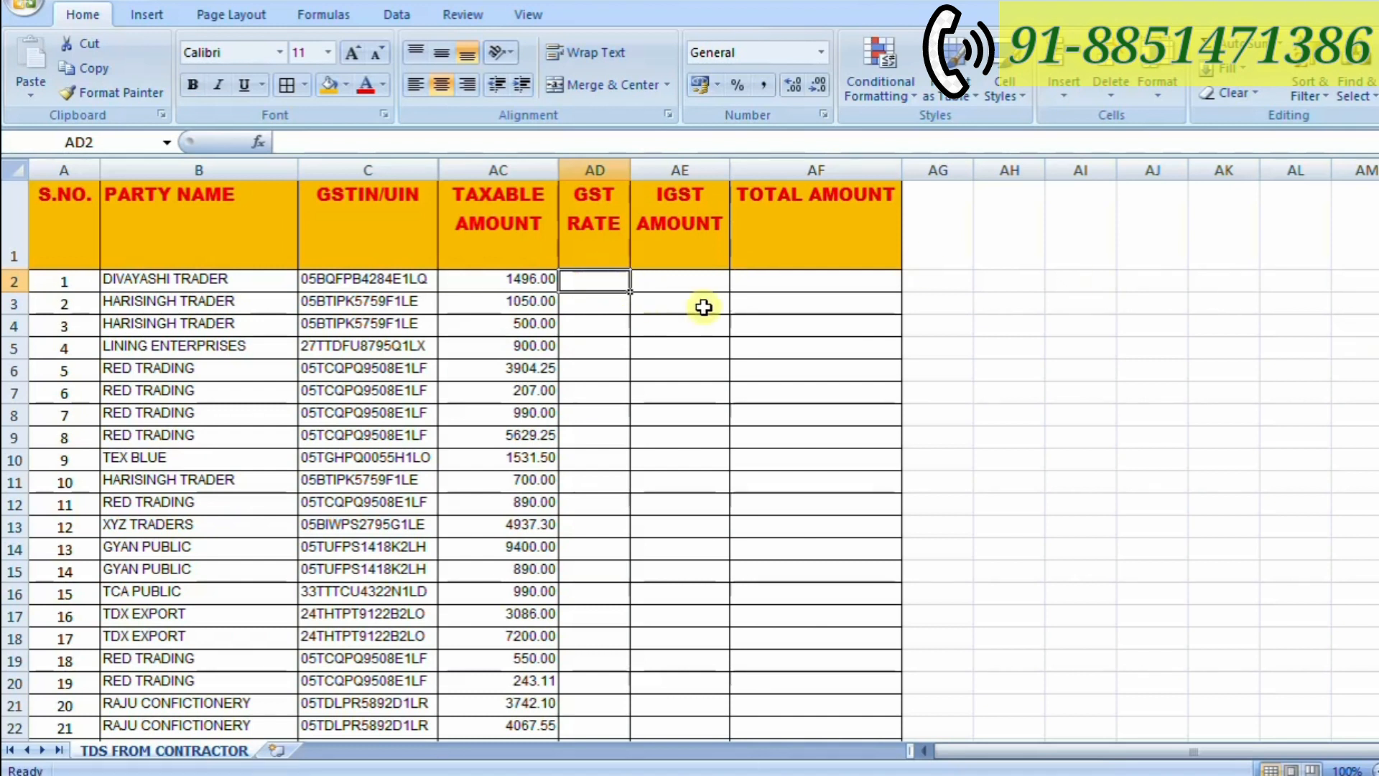
text(5)
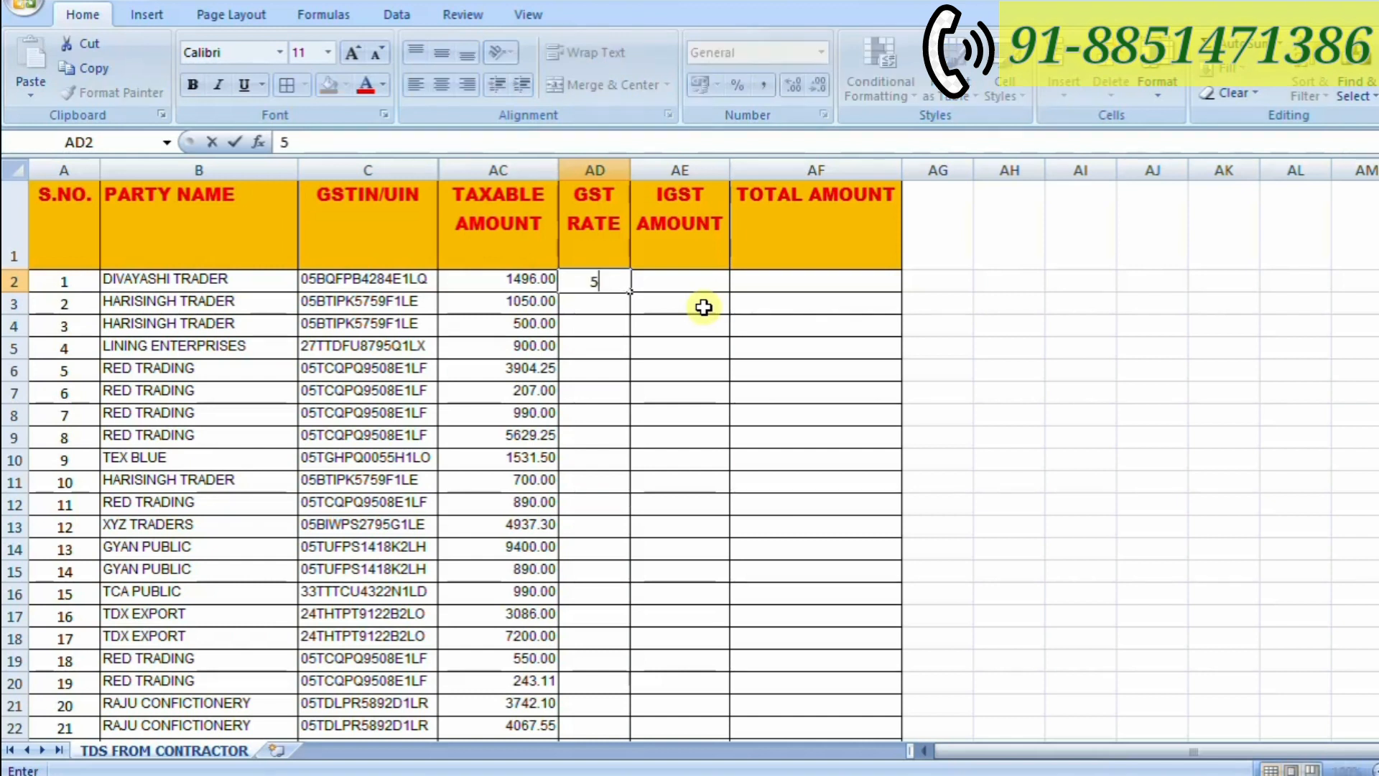
text(%)
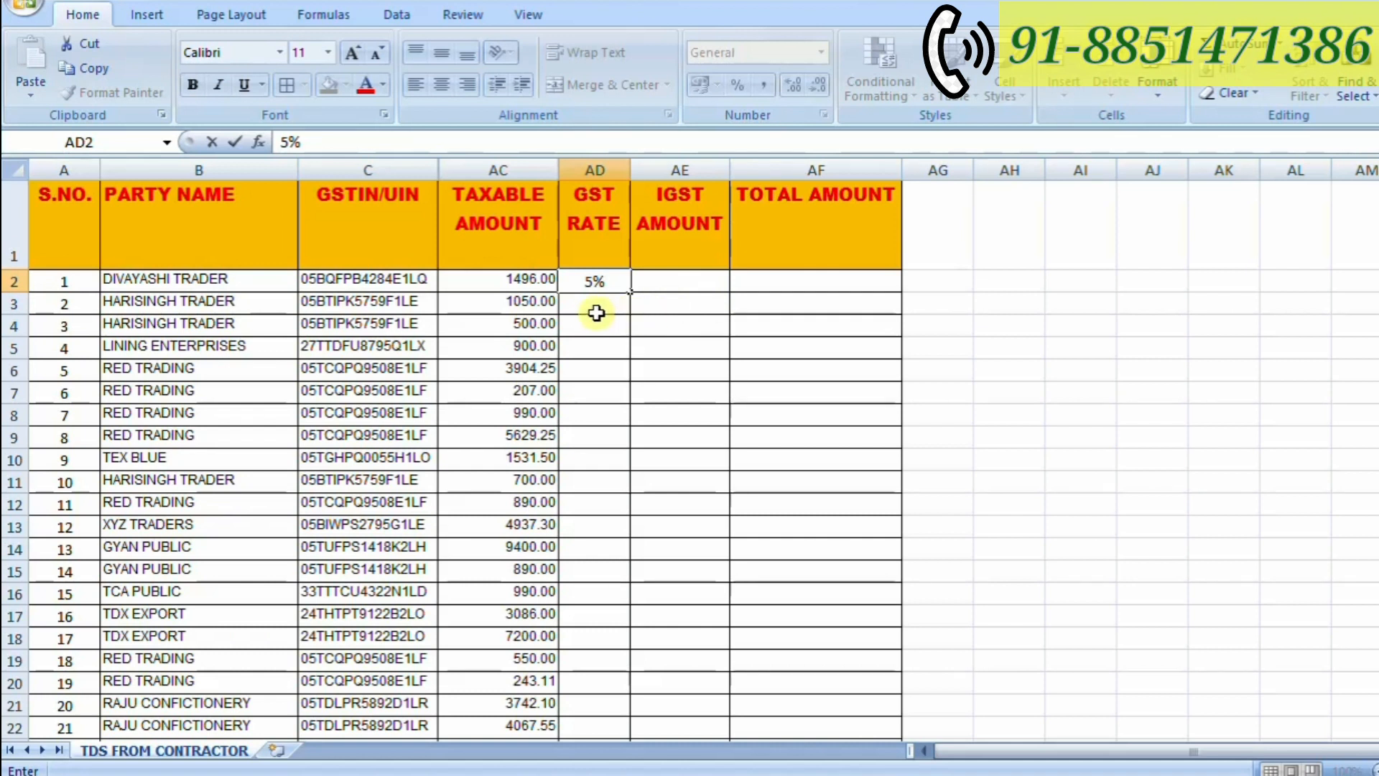
- Enter a GST rate of 12% in cell AD6 for the 3904.25 taxable amount
click(585, 371)
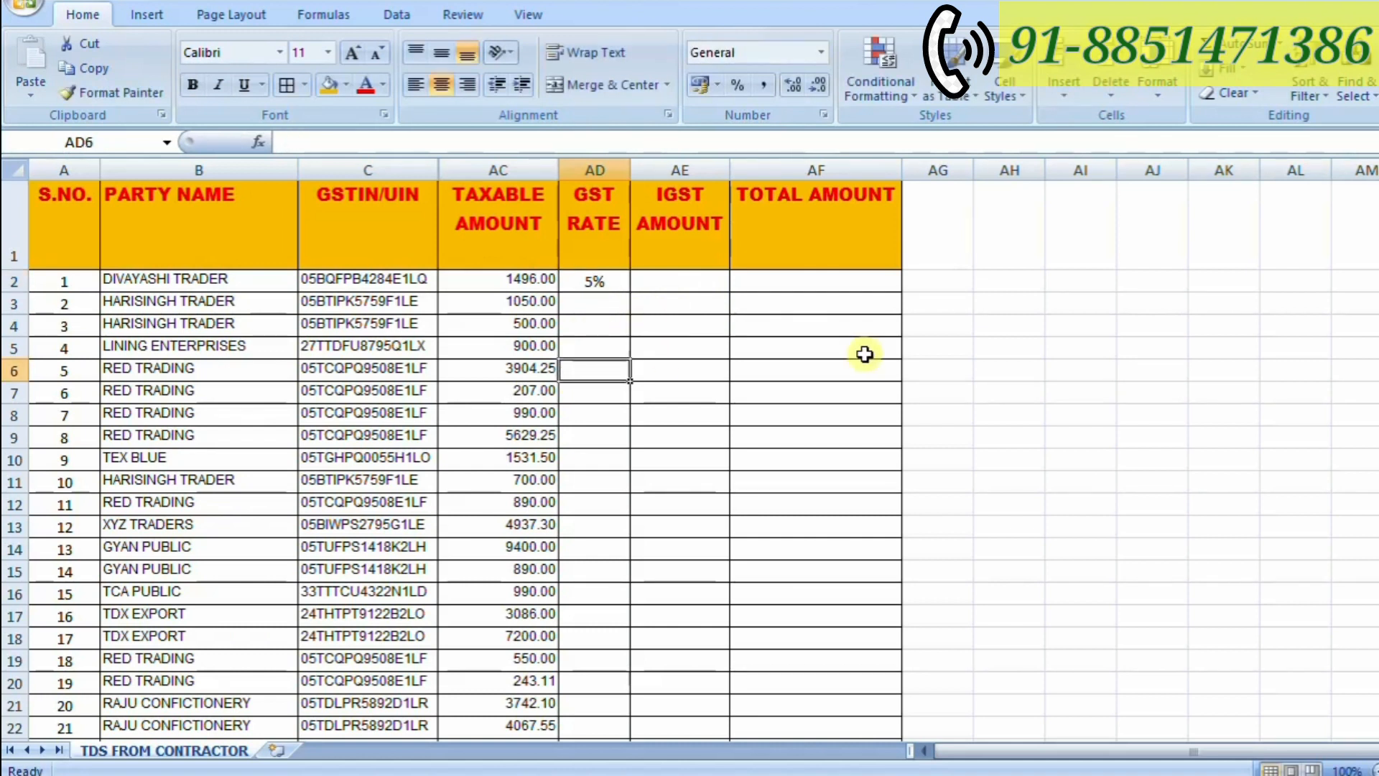
text(1)
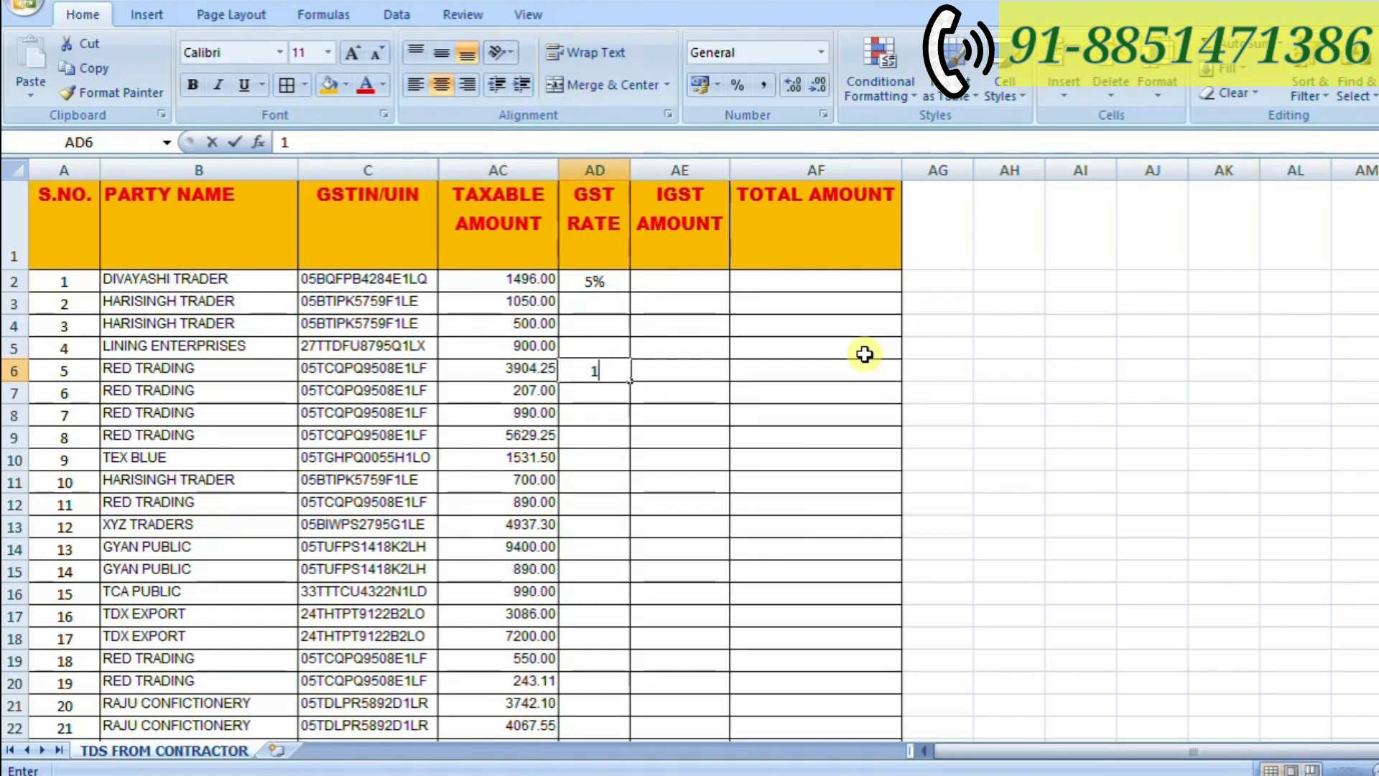
text(2)
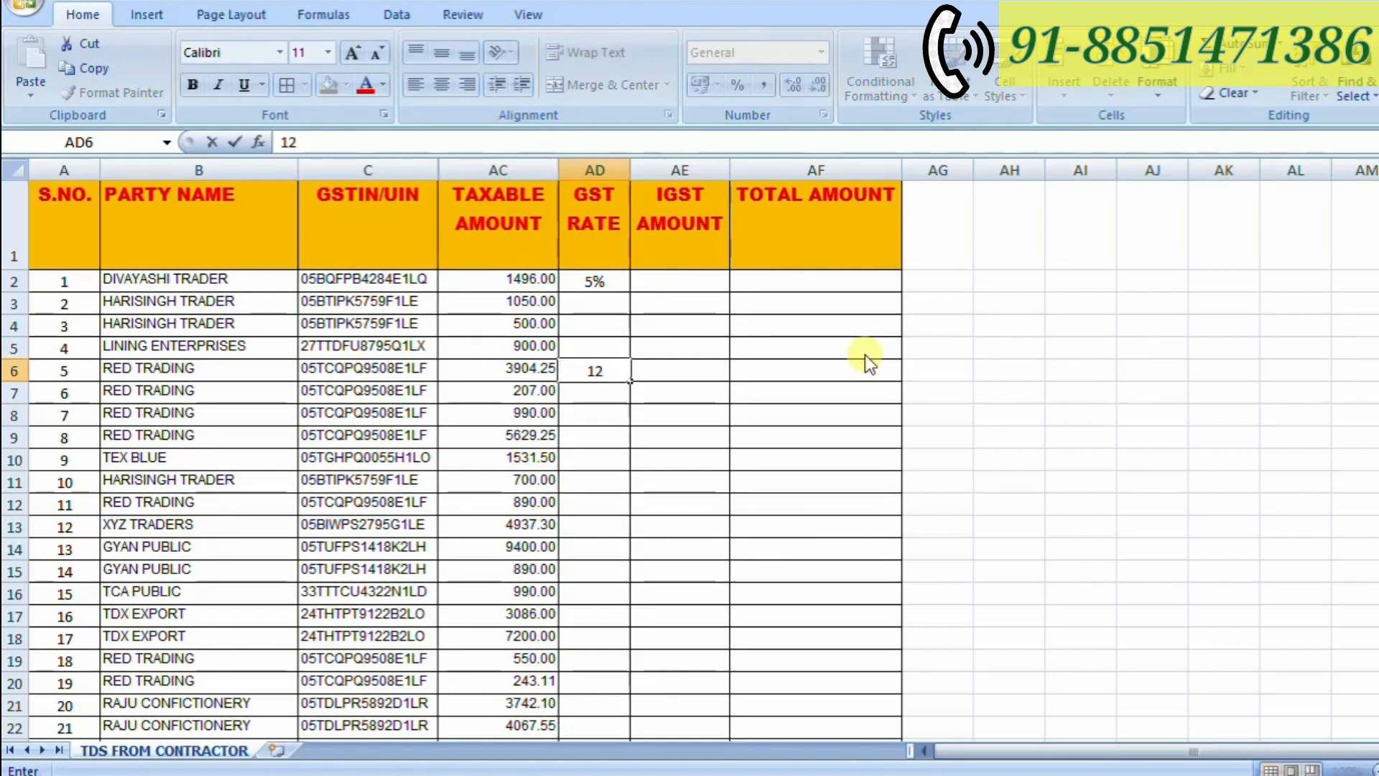
text(%)
key(Return)
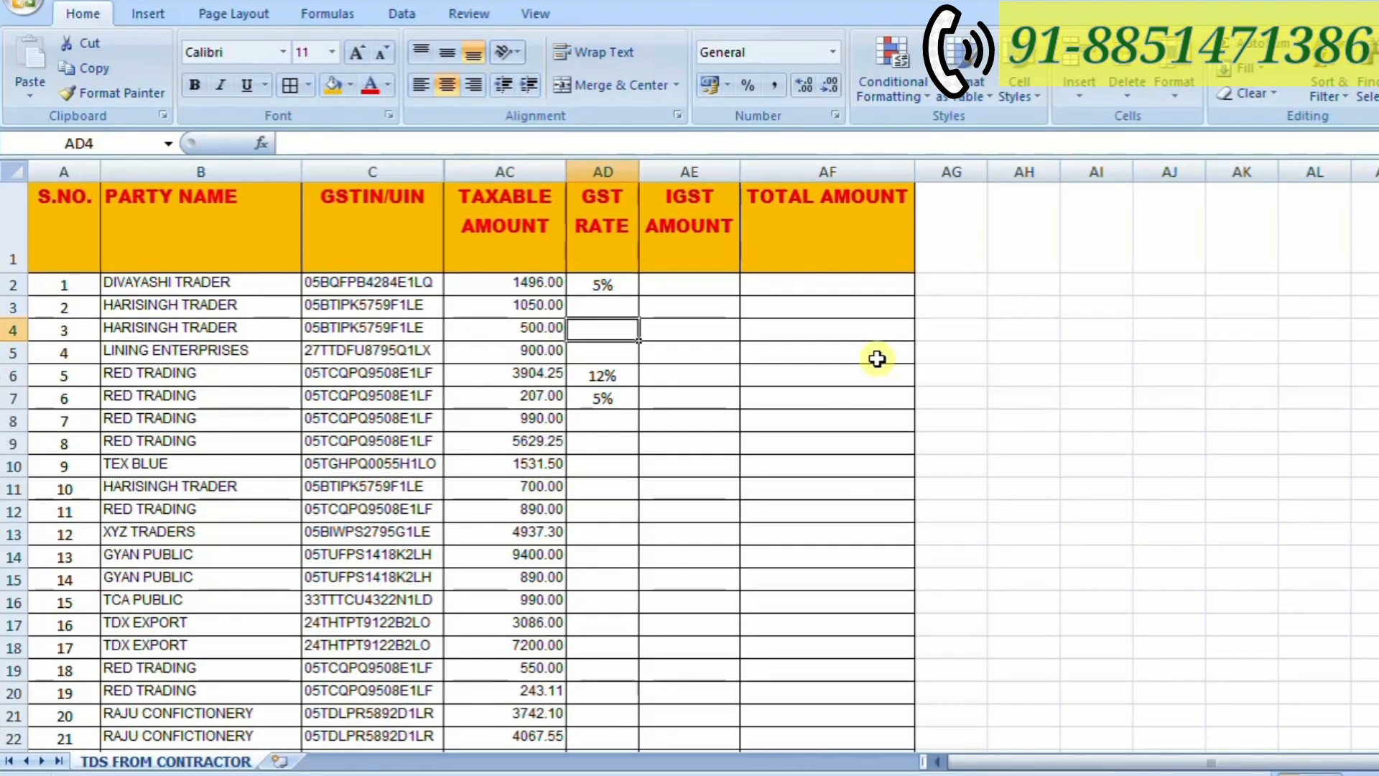
- Enter a GST rate of 5% in cells AD7, AD4 and AD3
text(5%)
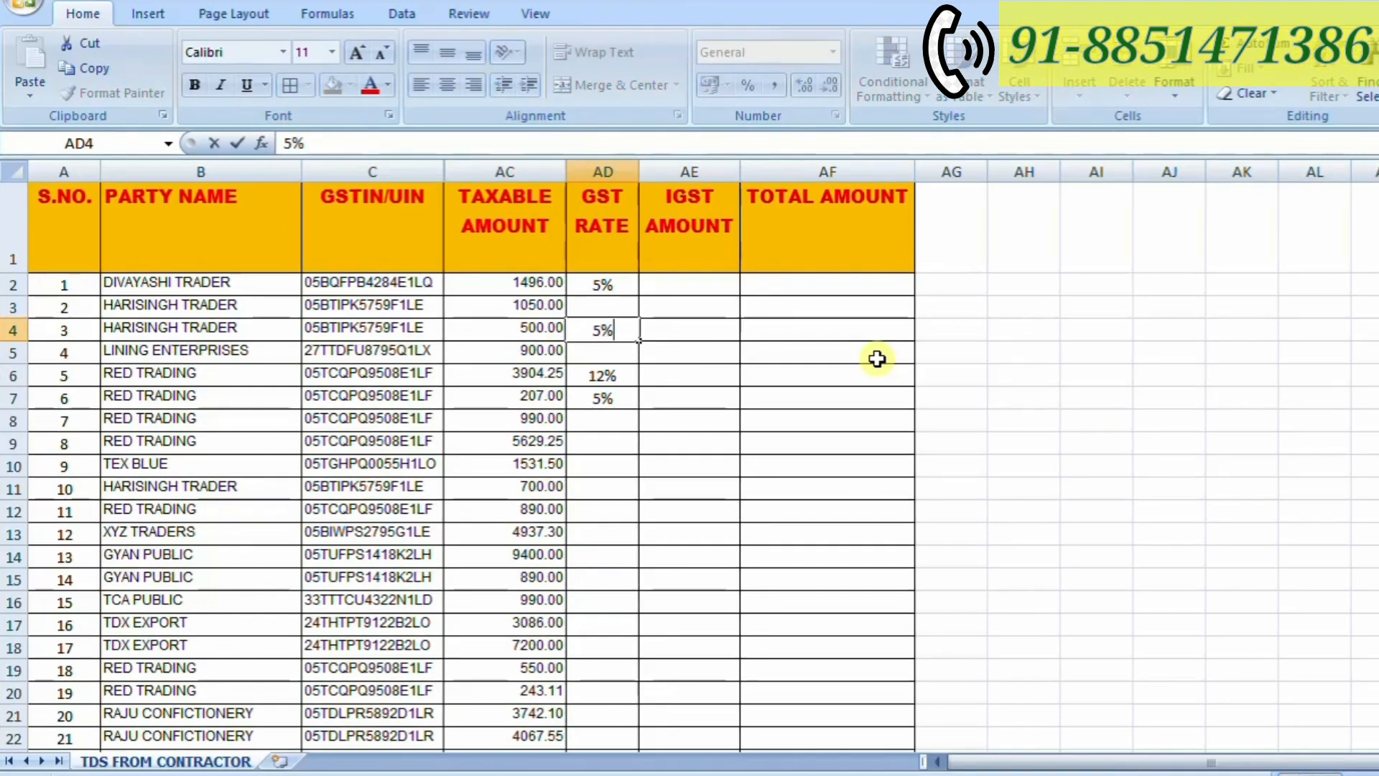
key(Return)
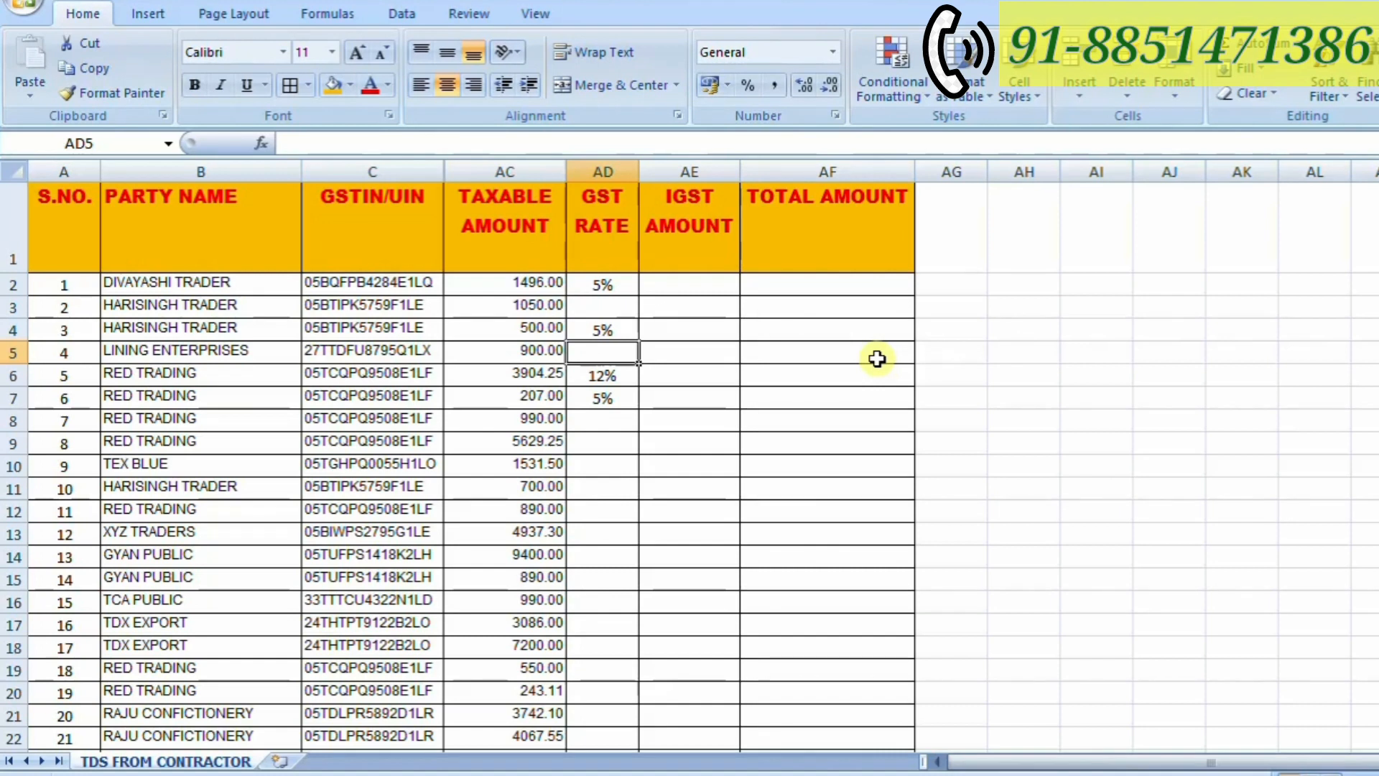
key(Up)
key(Up)
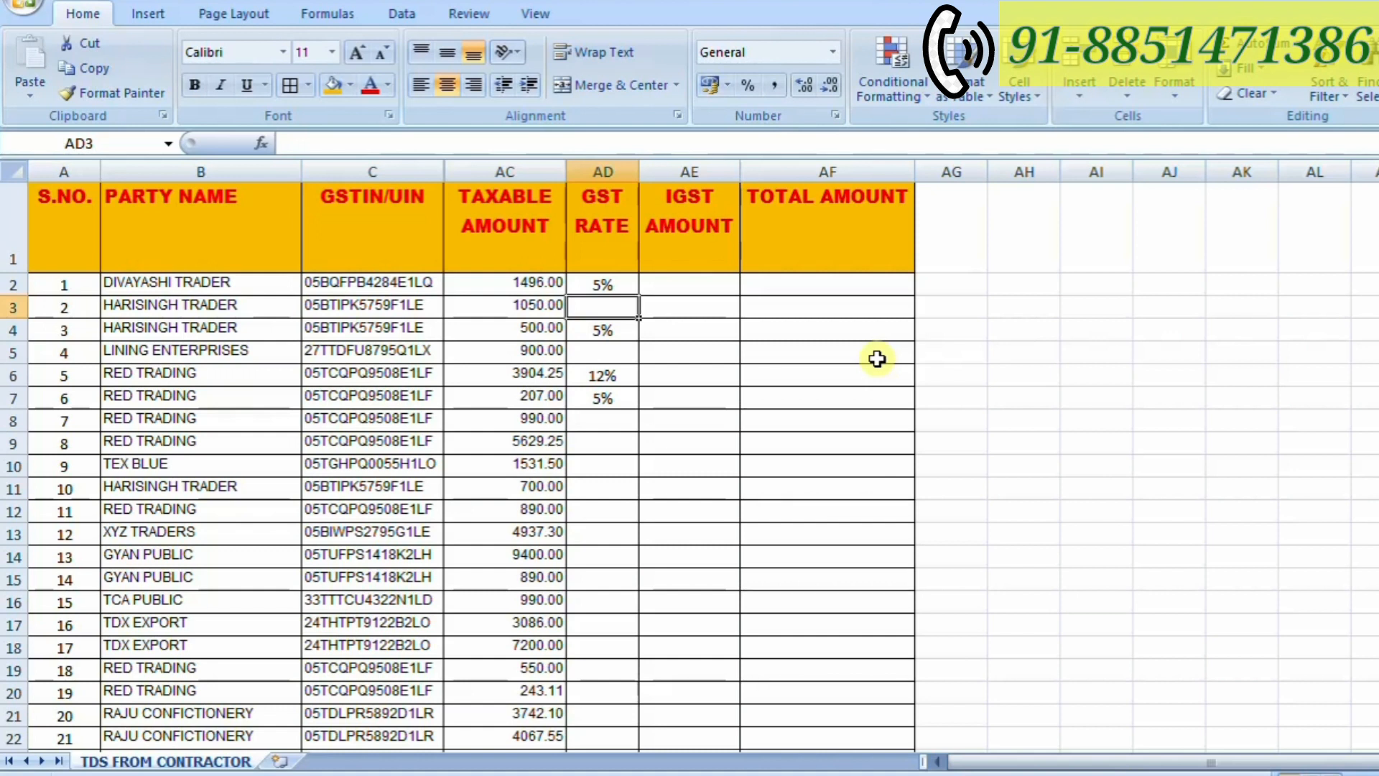
text(5%)
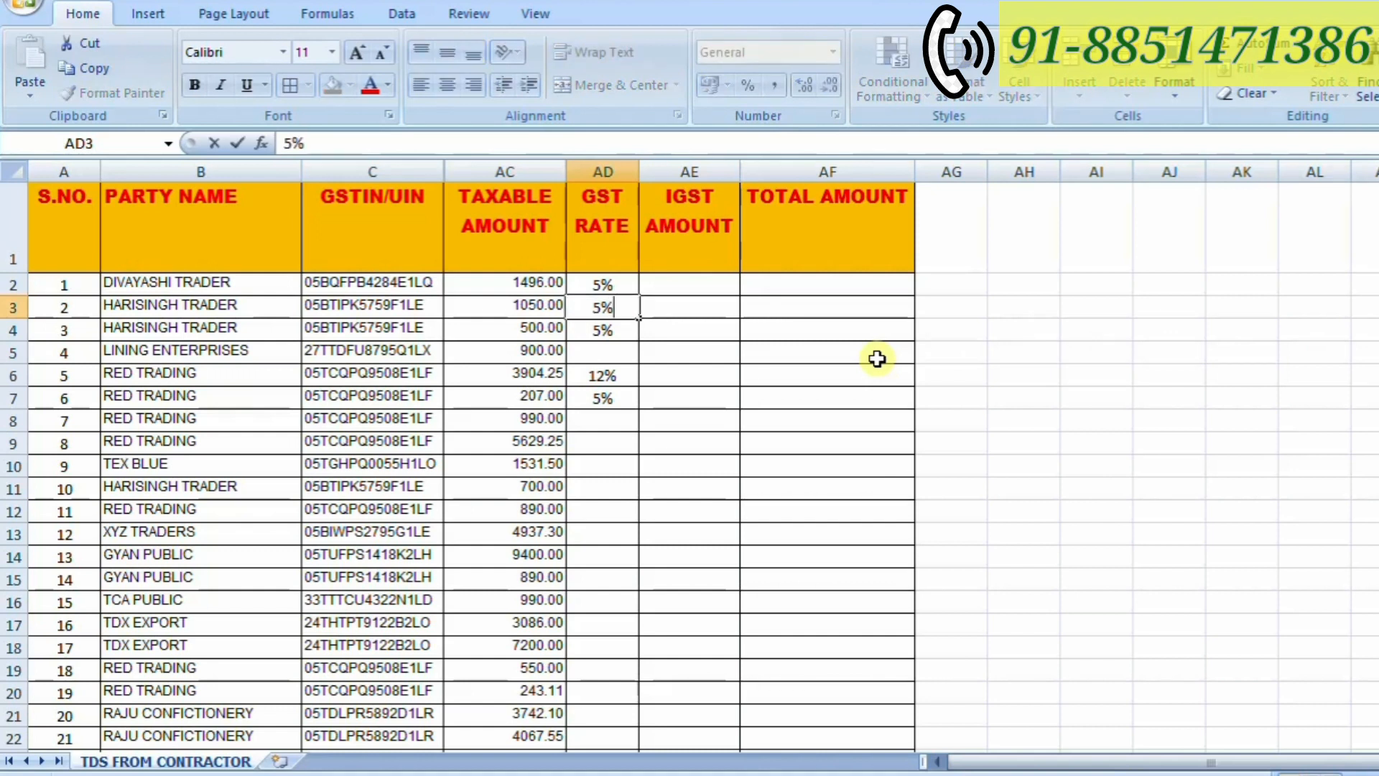
key(Return)
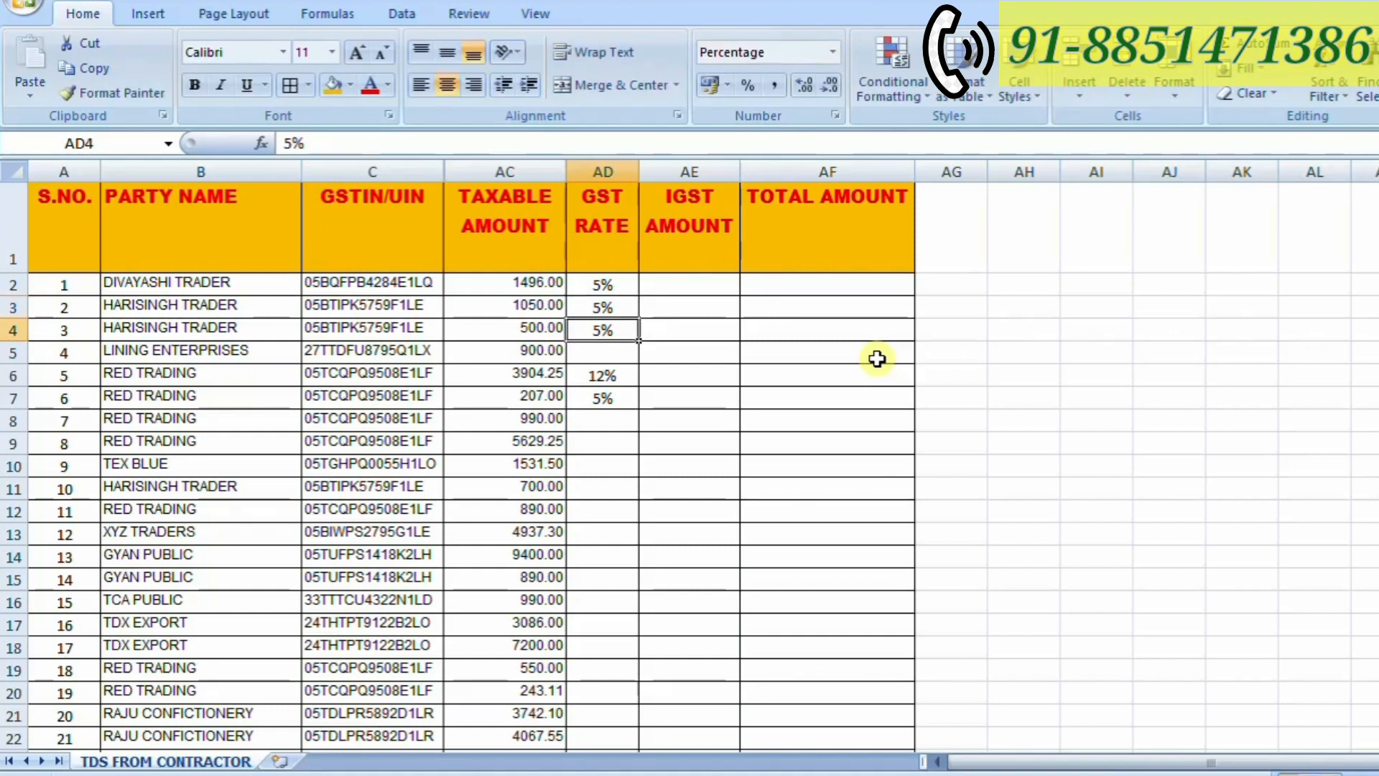
- Enter GST rates of 5% in cells AD5 and AD8 and 12% in cell AD9
key(Down)
text(5%)
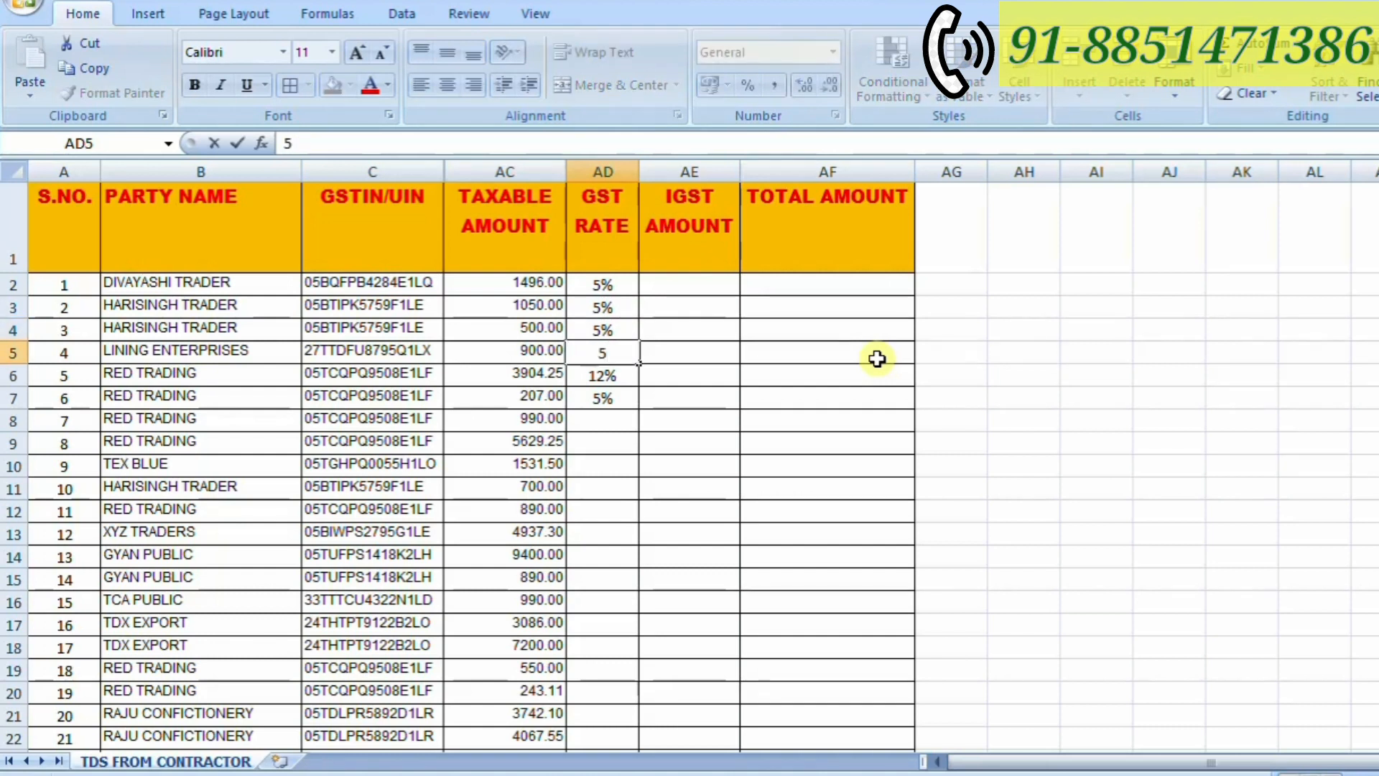
key(Return)
key(Down)
key(Down)
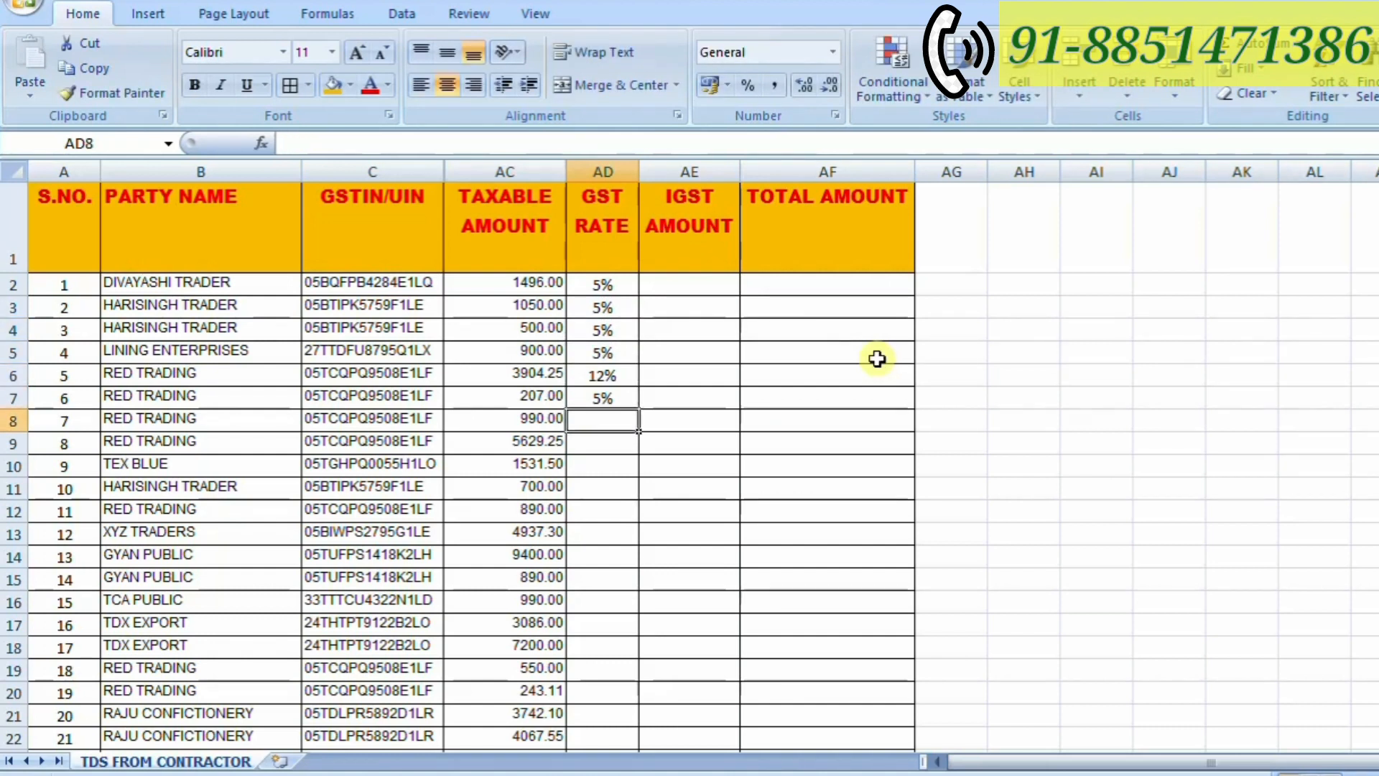
text(5%)
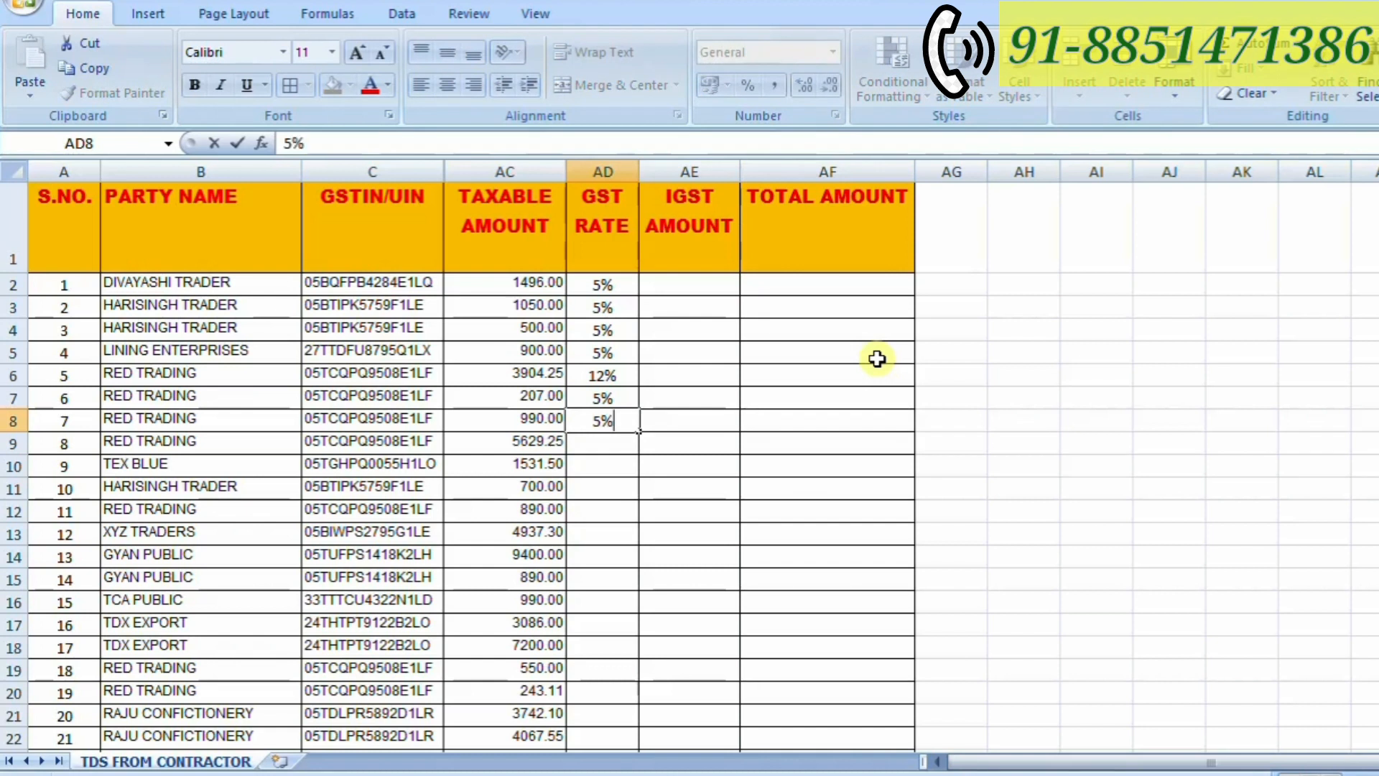
key(Return)
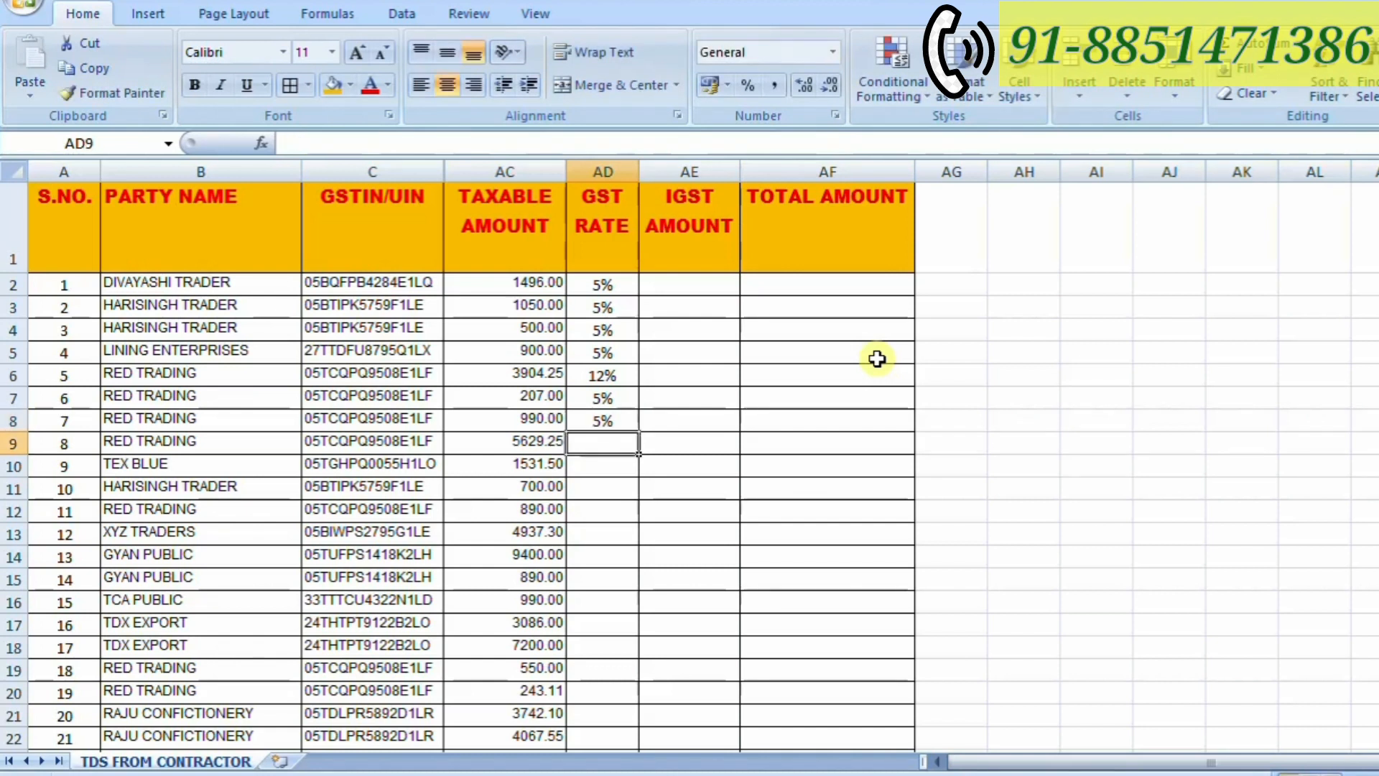
text(12%)
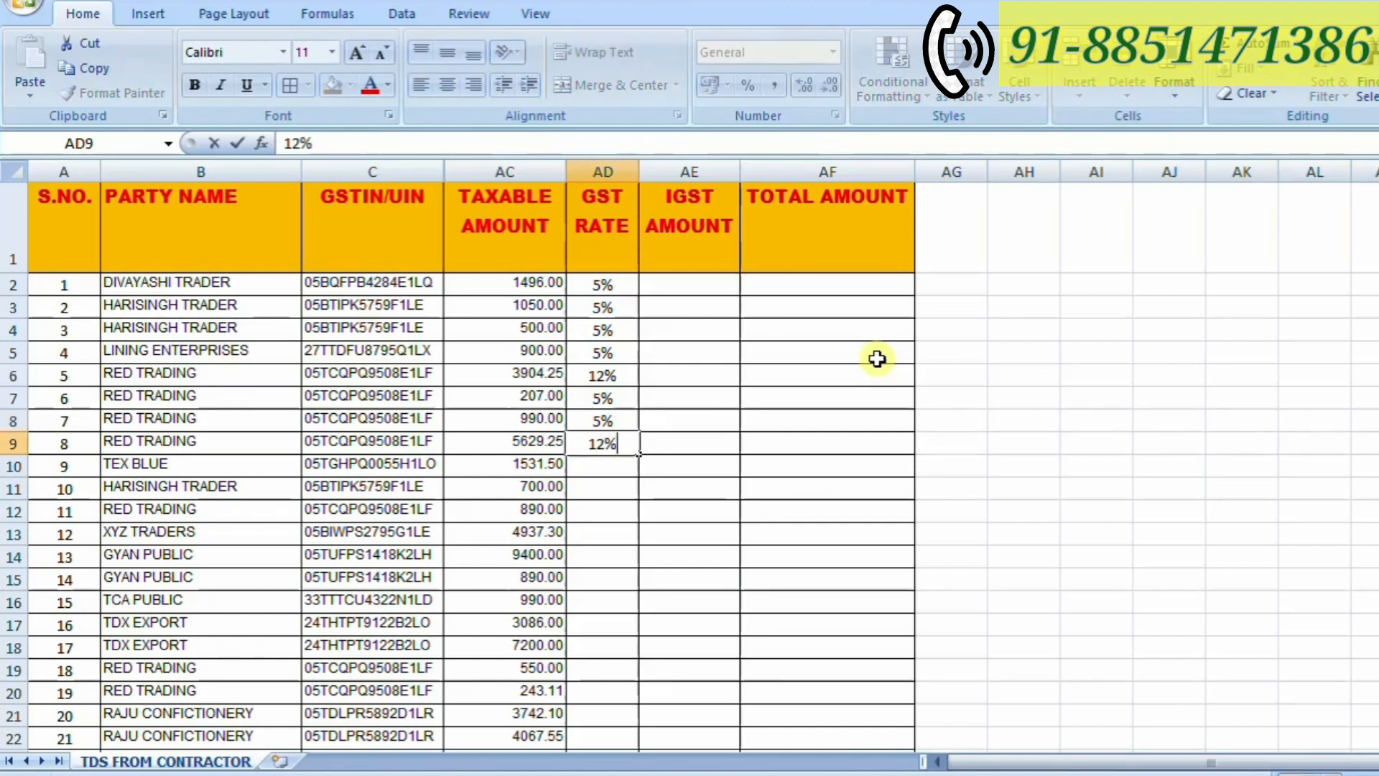
key(Return)
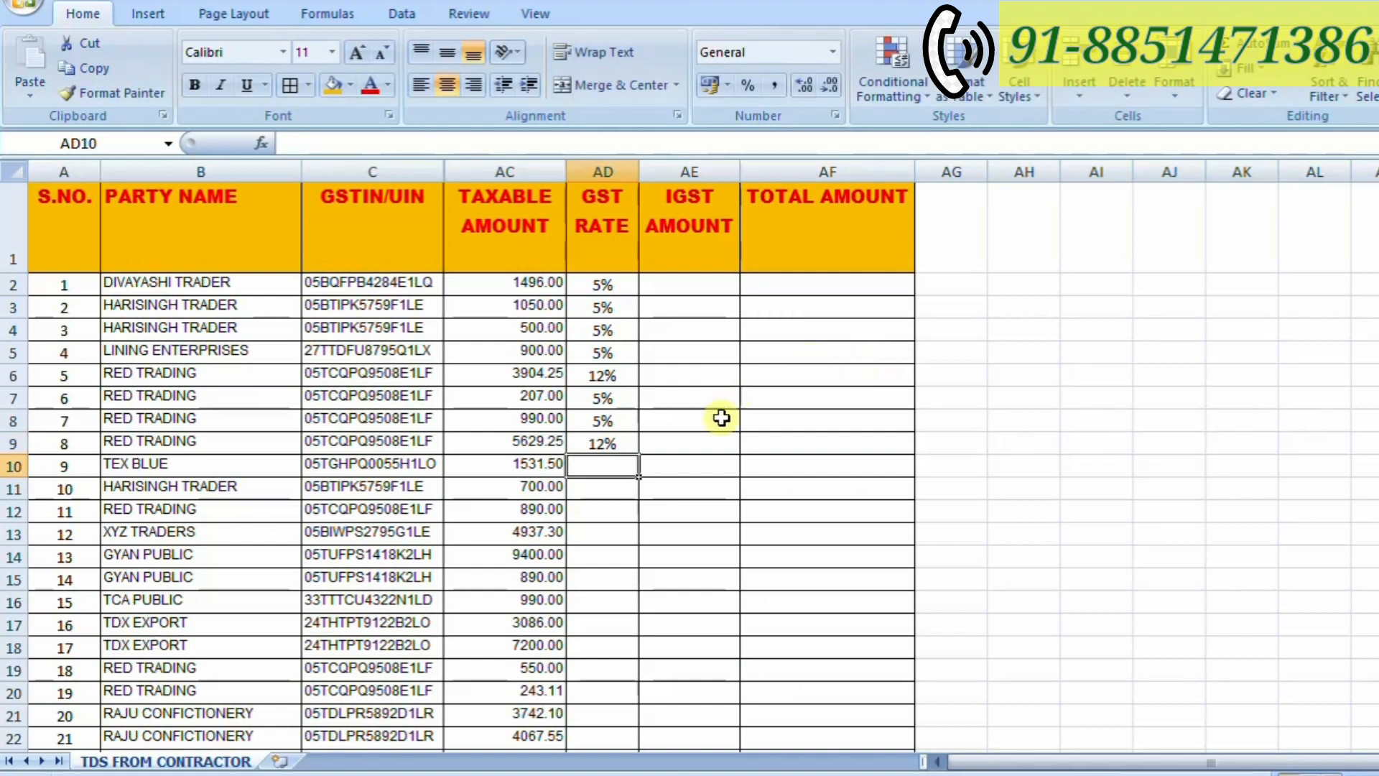
- Look through the party rows down to the Grand Total row and return to the header row
scroll(719, 420, down, 4)
scroll(718, 425, down, 10)
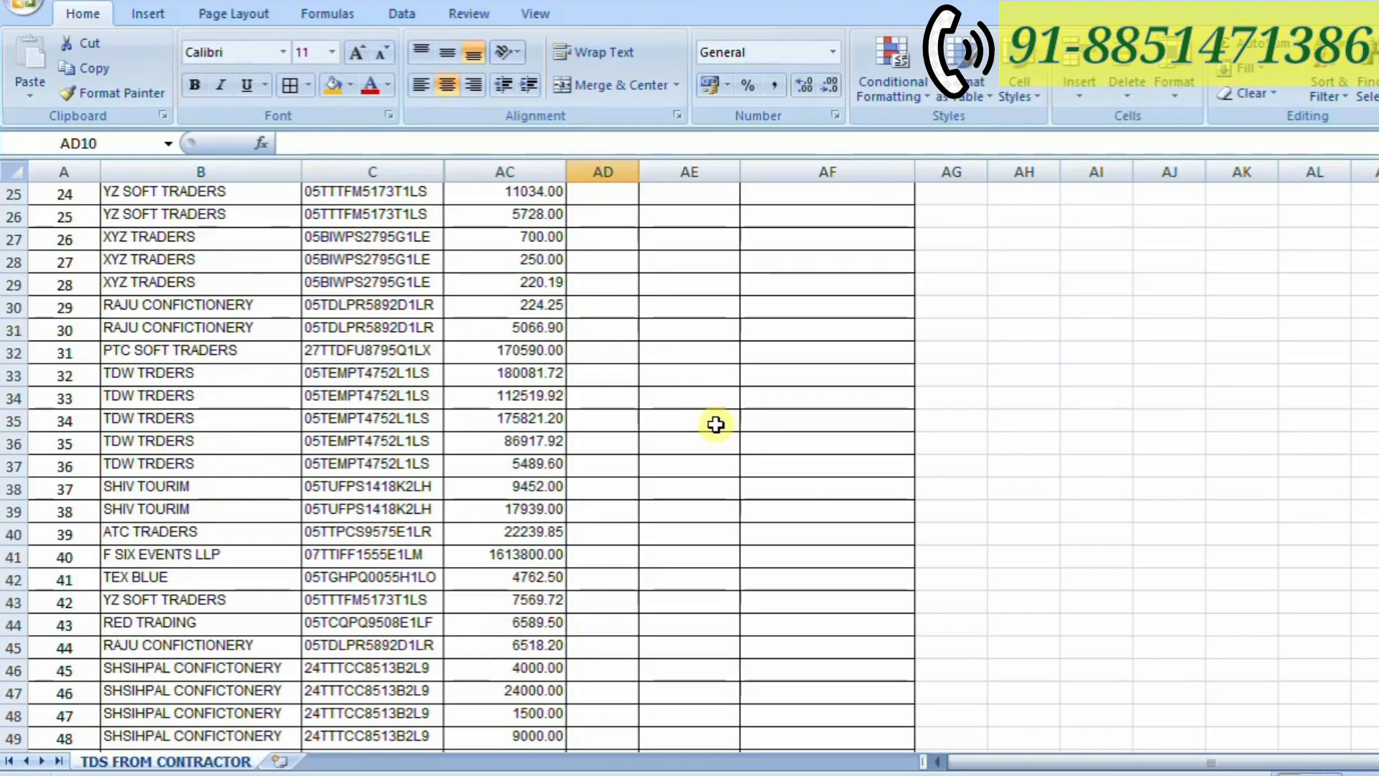
scroll(716, 425, down, 9)
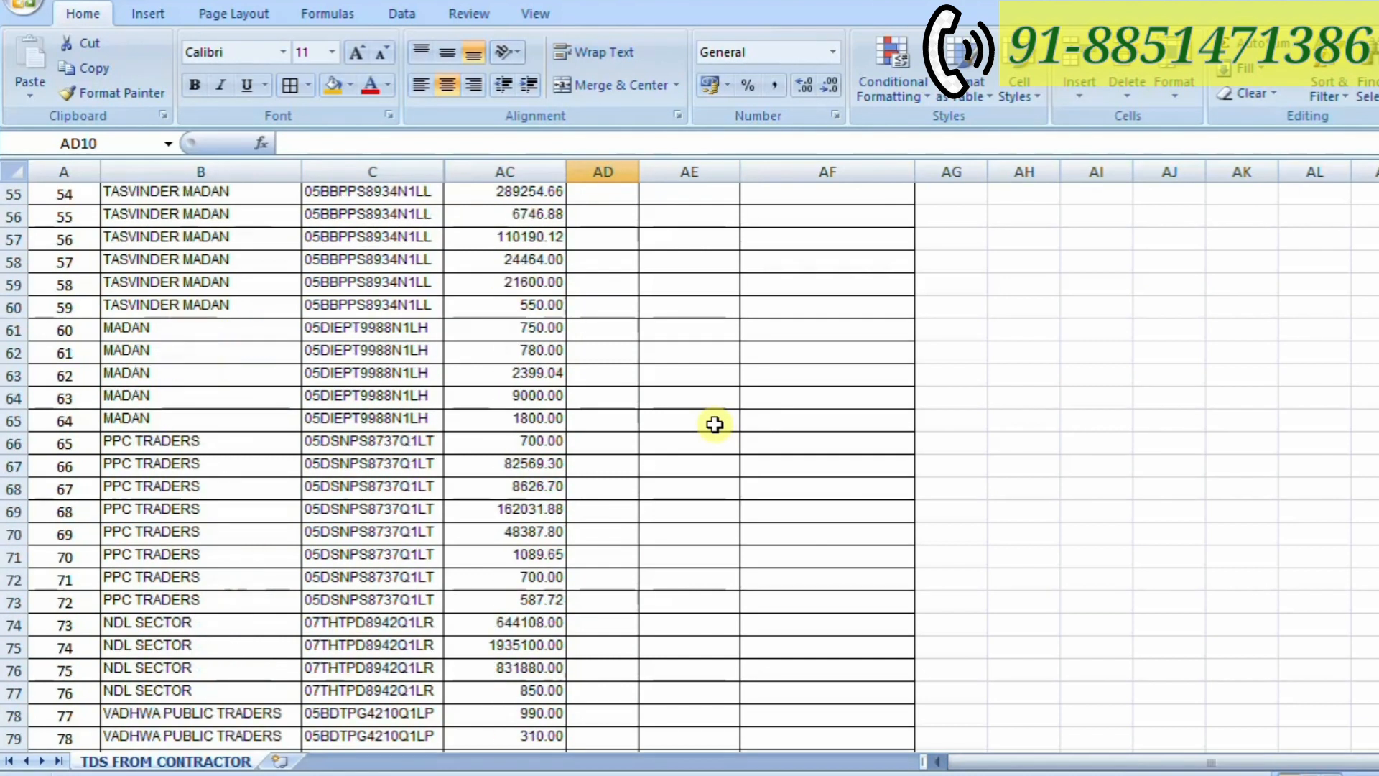
scroll(715, 425, down, 15)
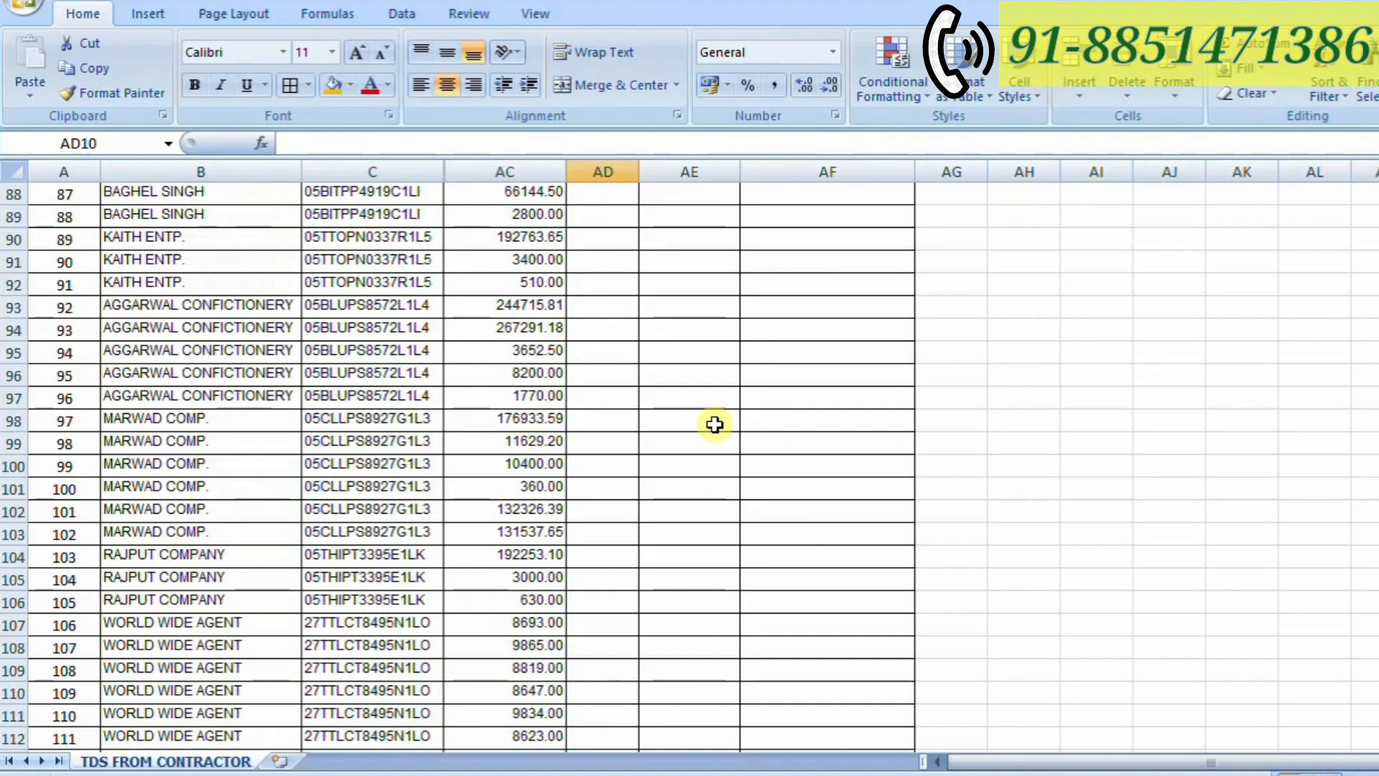
scroll(713, 424, down, 20)
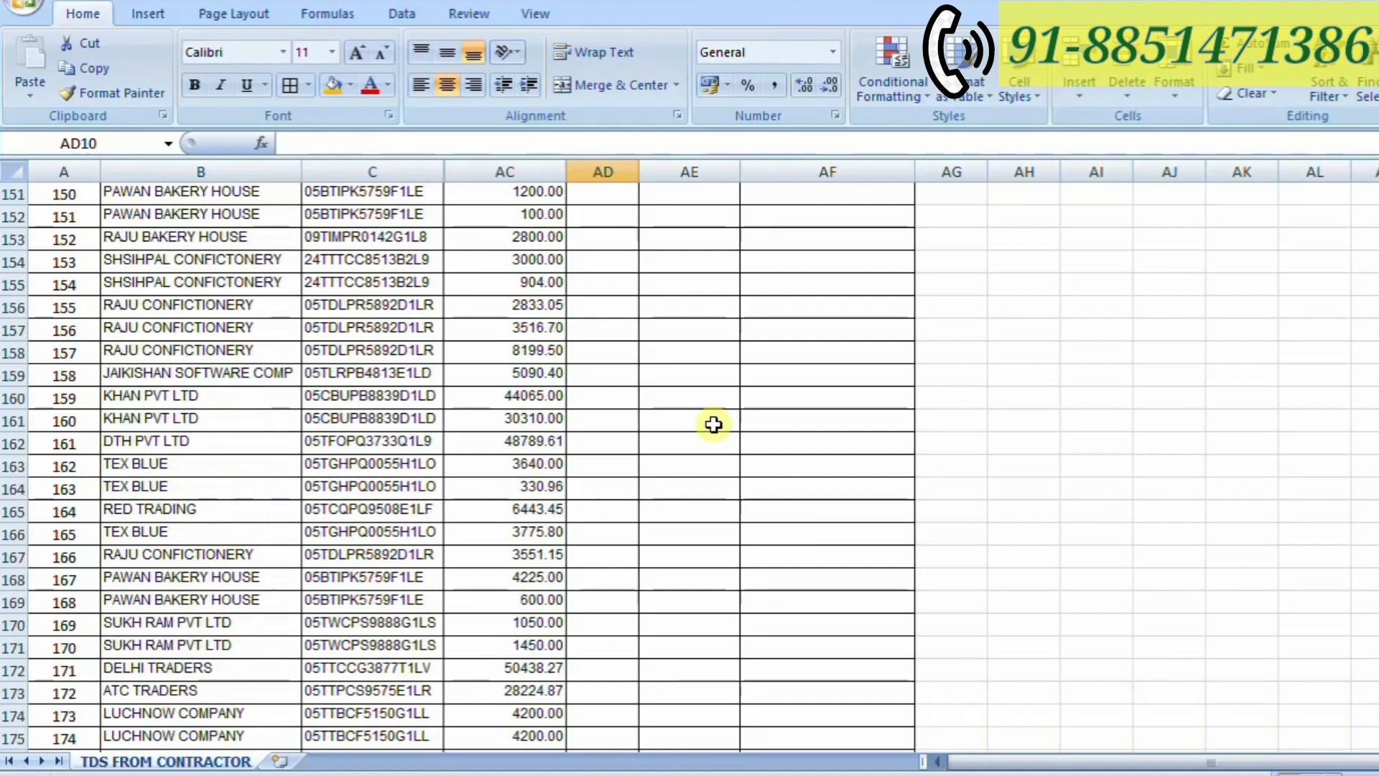
scroll(713, 424, down, 20)
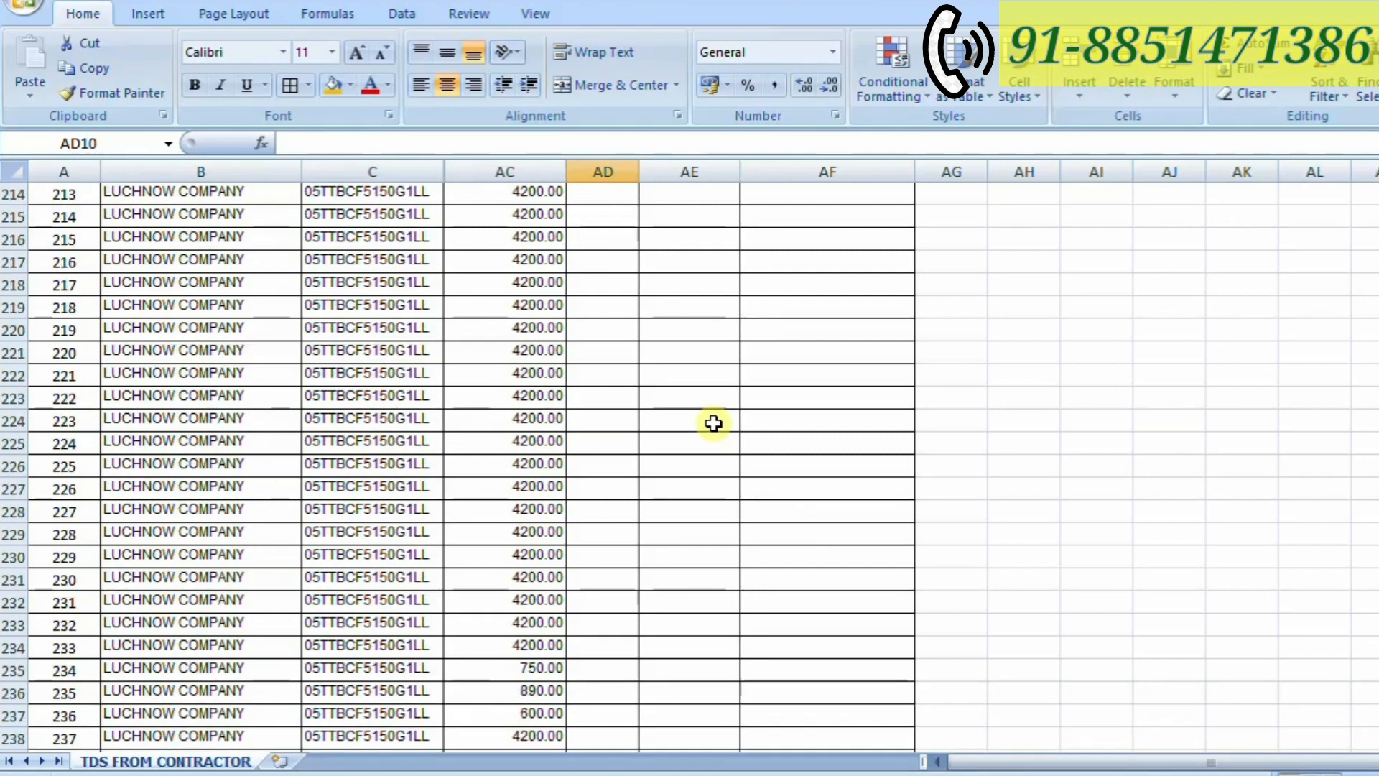
scroll(713, 423, down, 10)
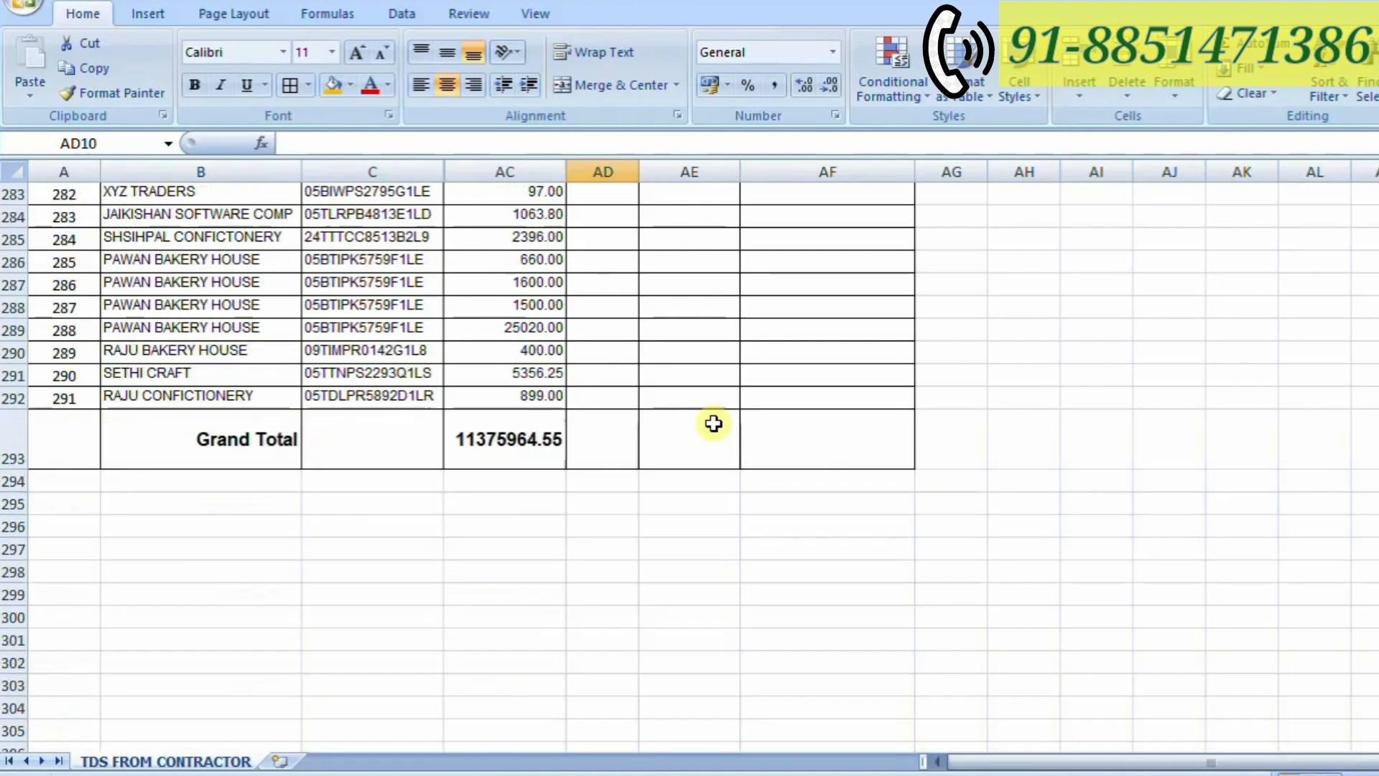
scroll(713, 423, up, 16)
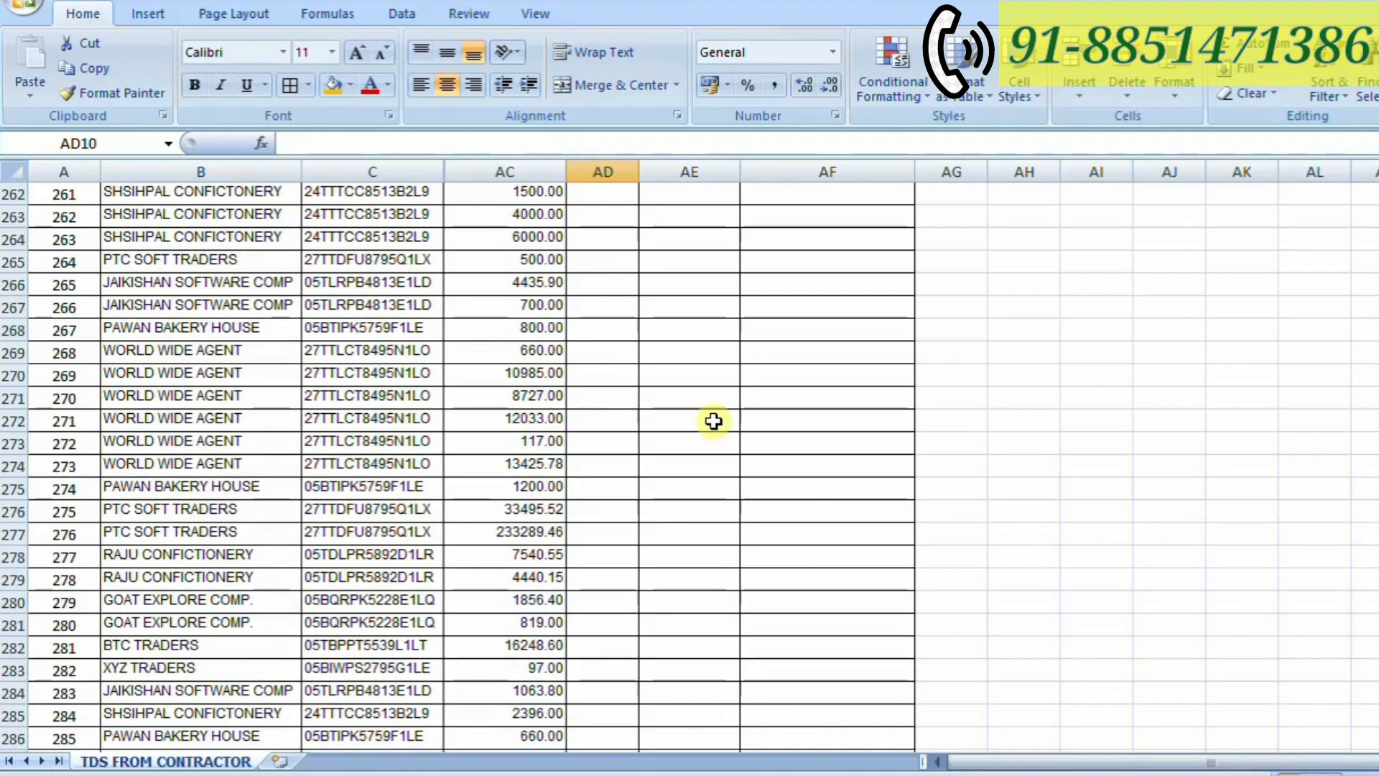
scroll(713, 422, up, 20)
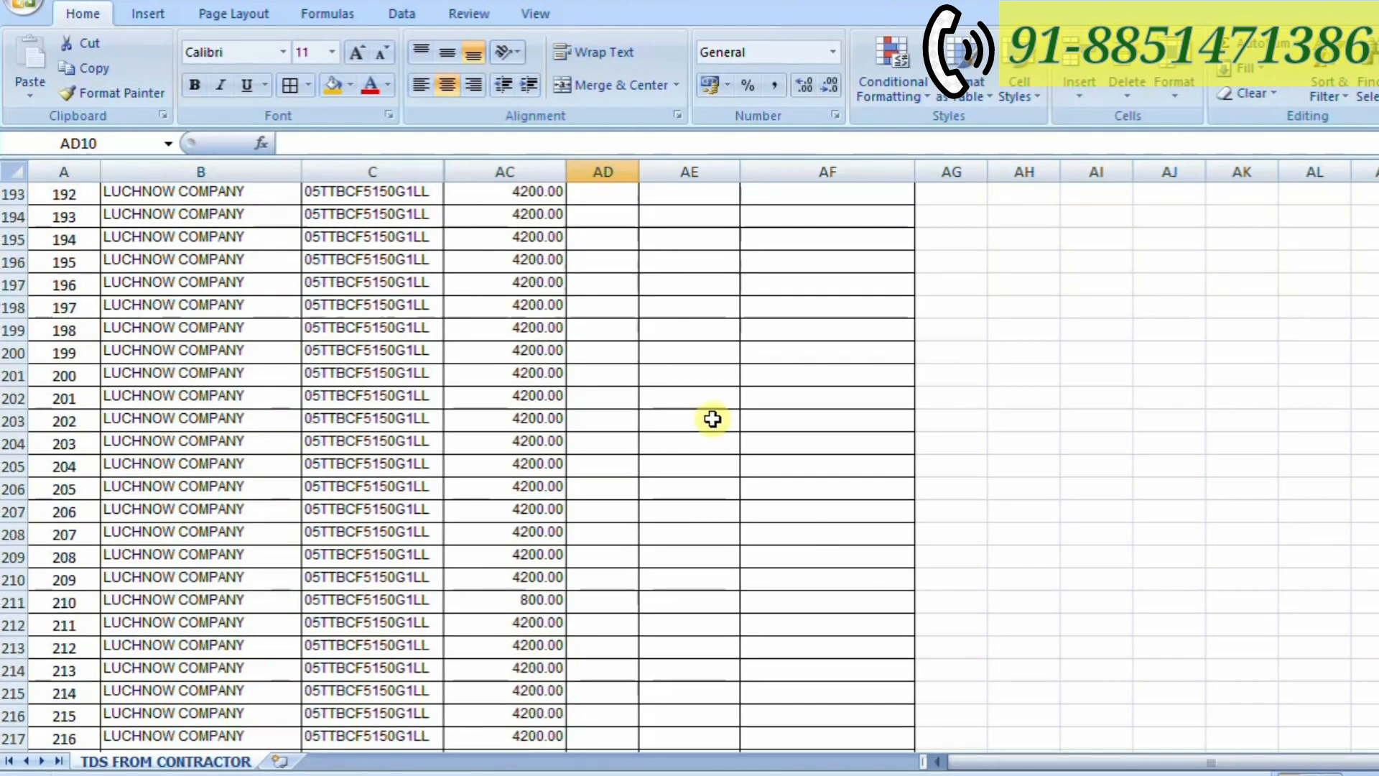
scroll(711, 410, up, 20)
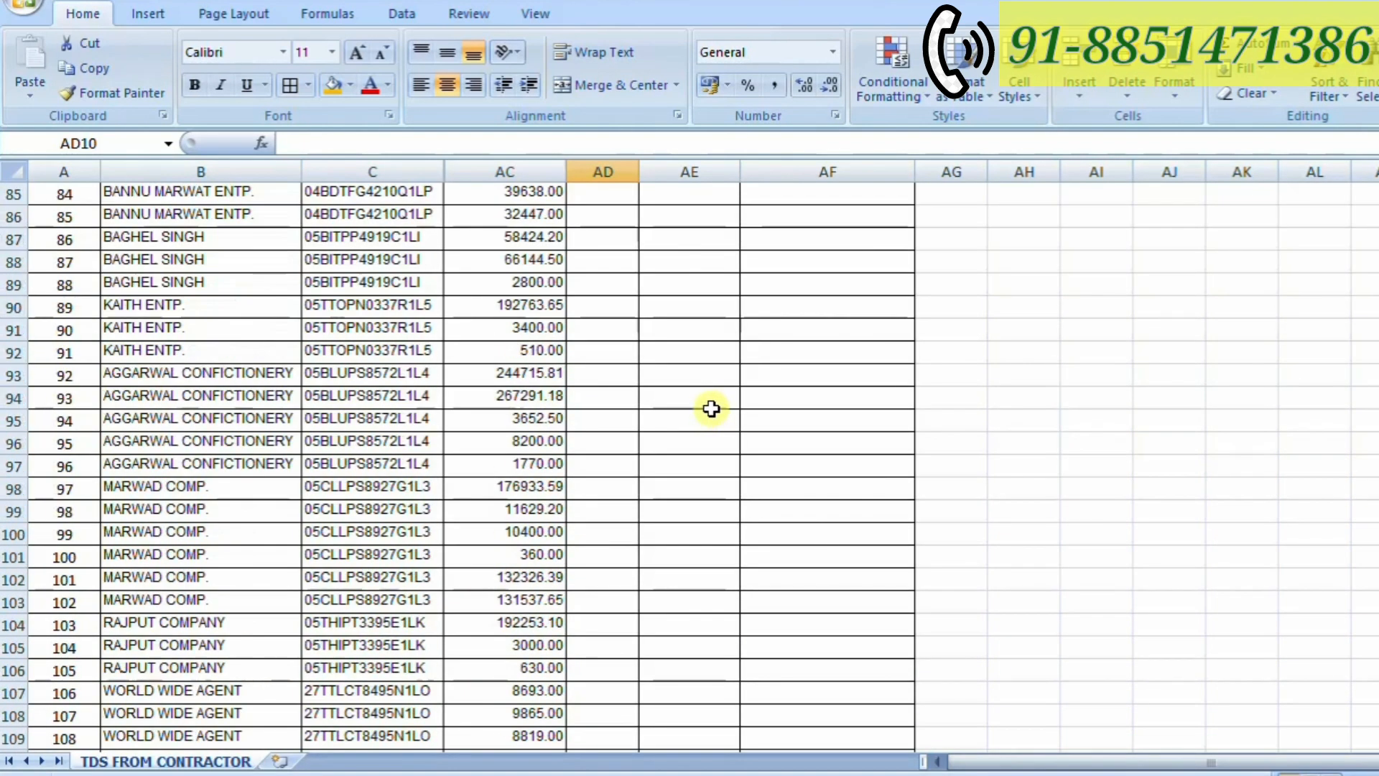
scroll(711, 403, up, 14)
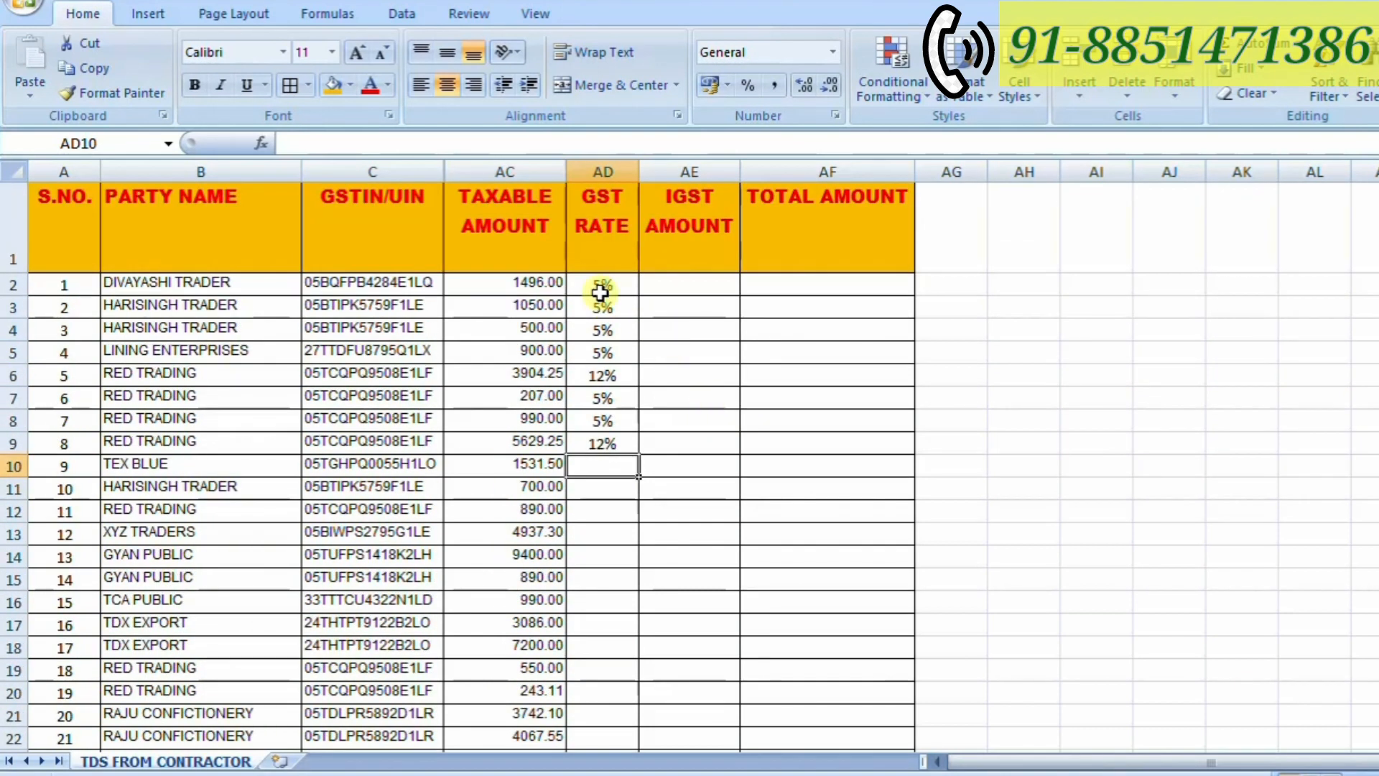
- Clear the manually entered GST rates in cells AD2 to AD10
click(601, 288)
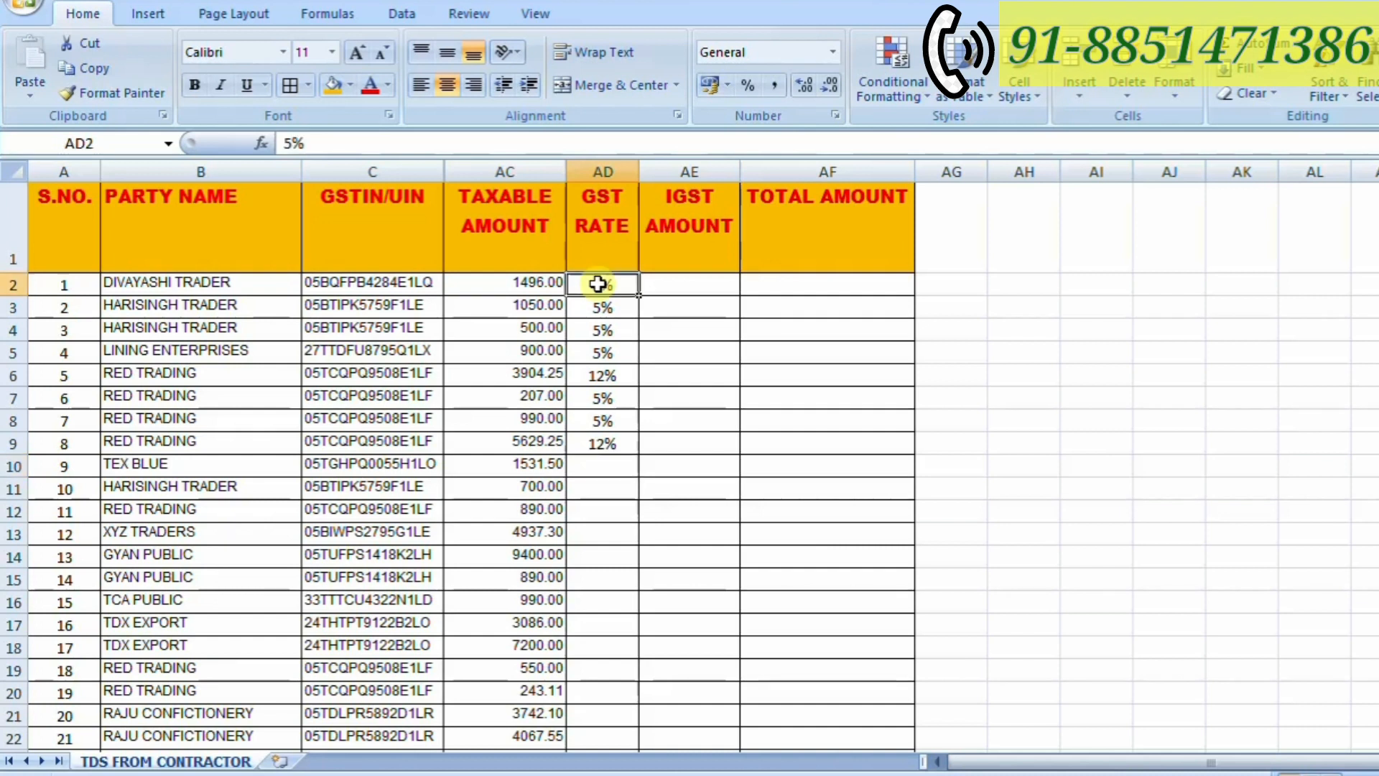
drag(601, 288, 605, 459)
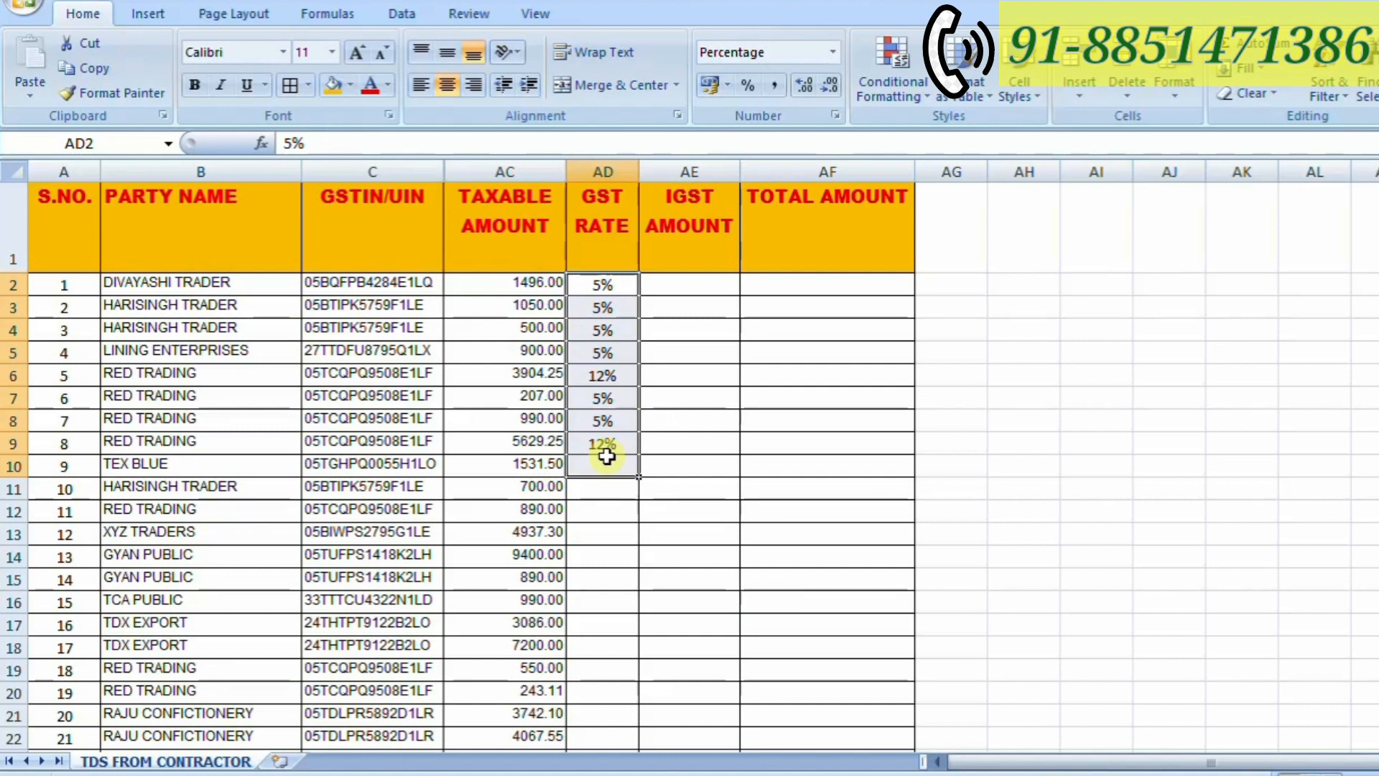
key(Delete)
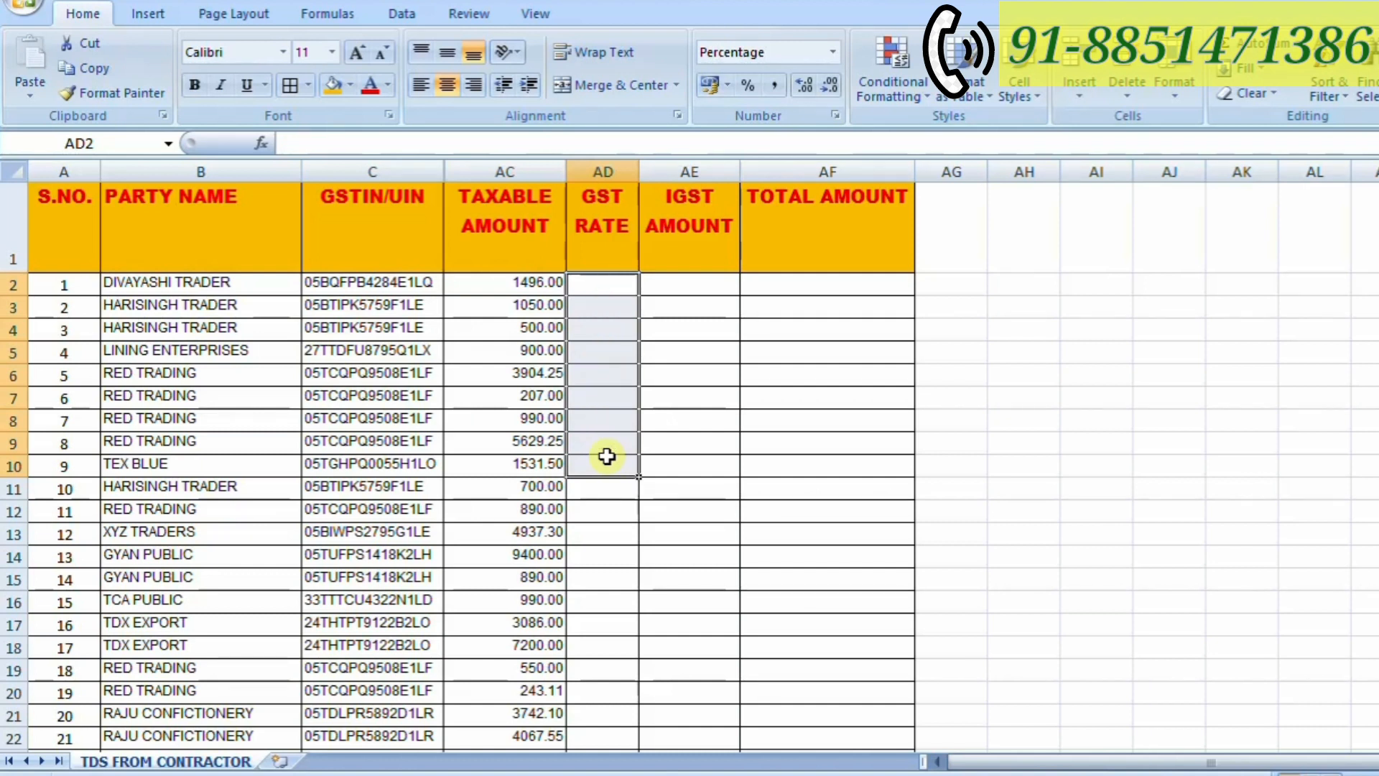
- Start an IF formula in cell AD2 that tests whether the taxable amount in AC2 is greater than 1500
click(587, 296)
key(Up)
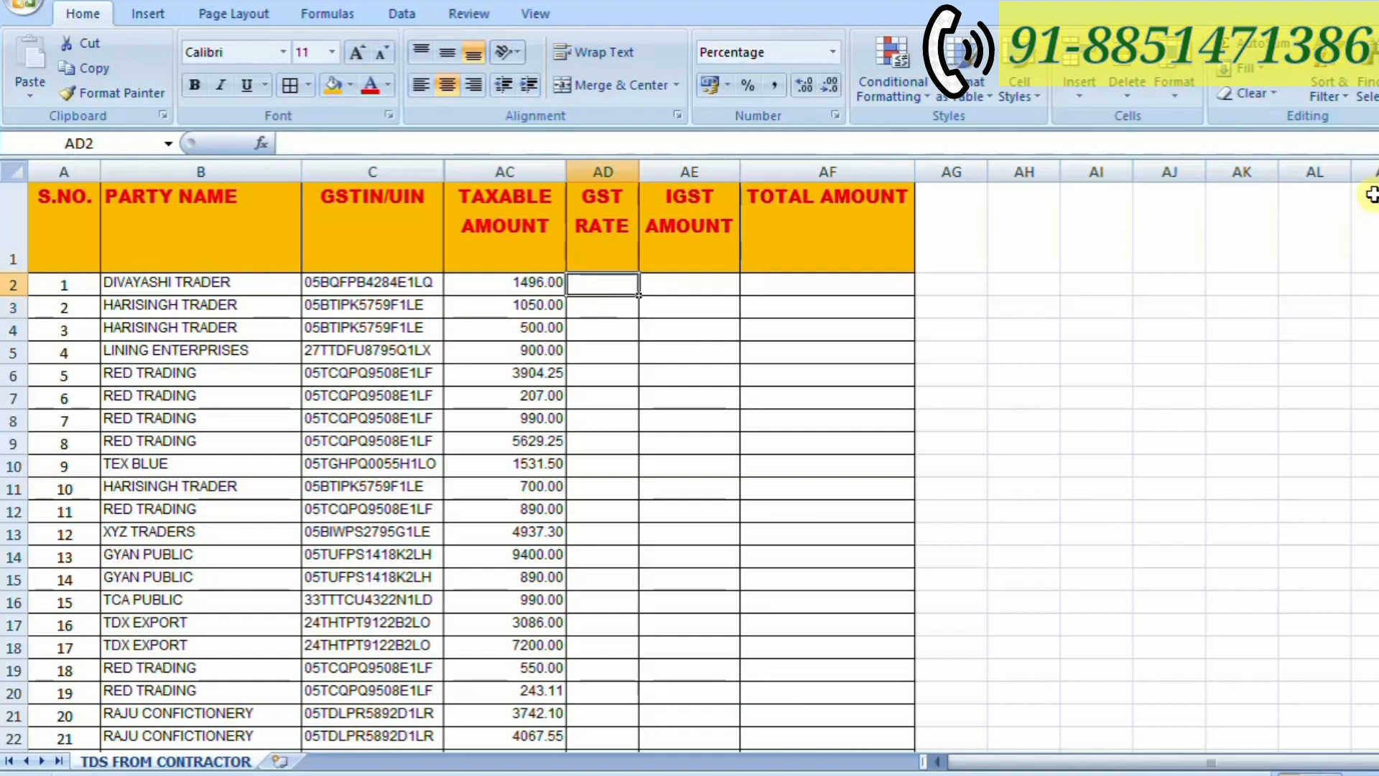
text(=IF)
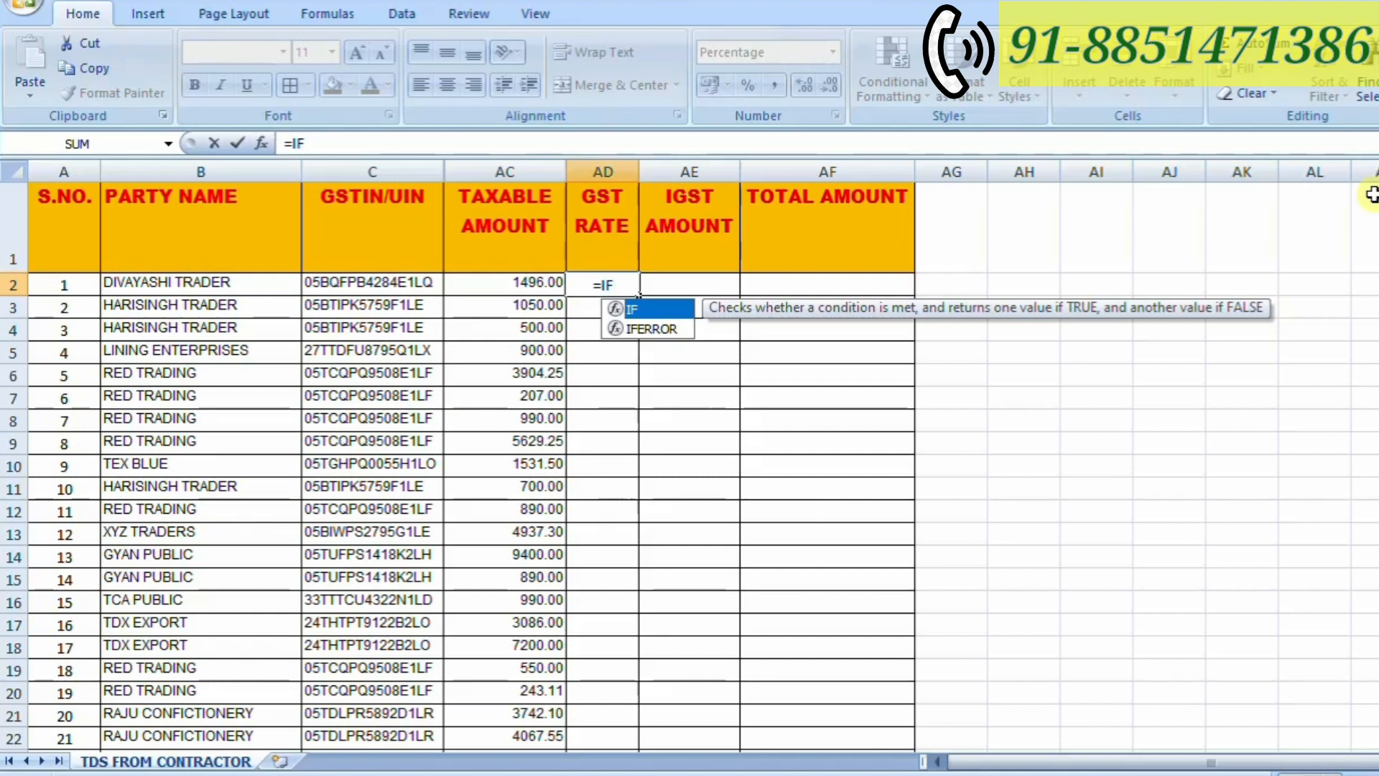
text(()
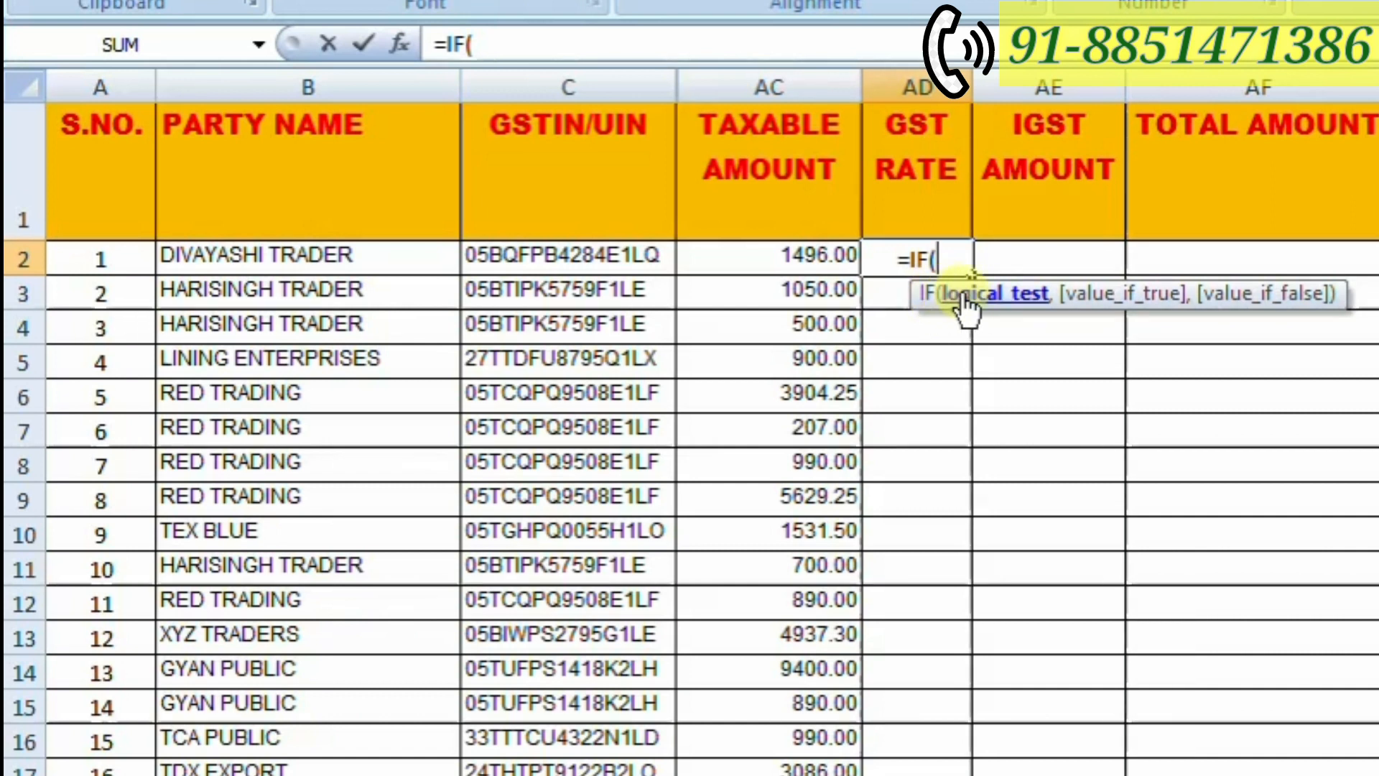
click(787, 260)
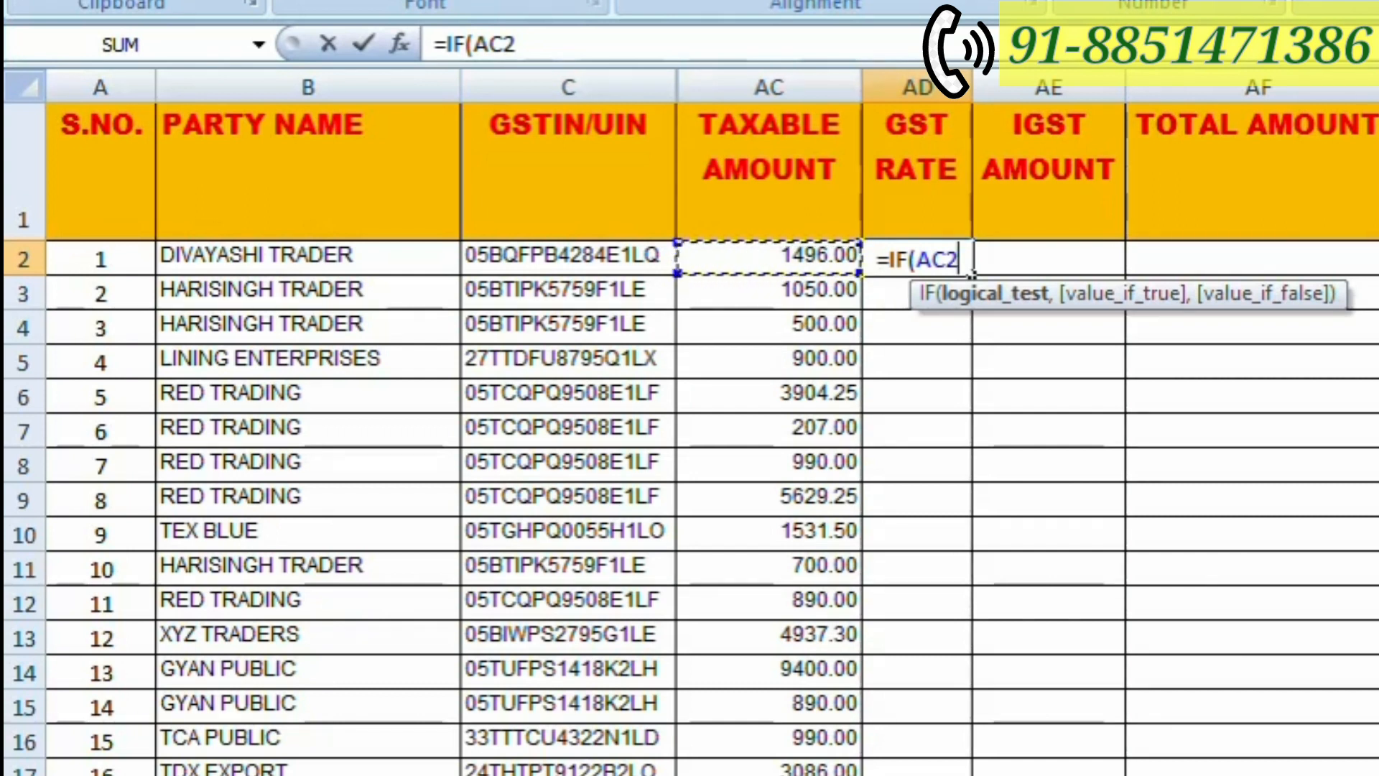
text(>)
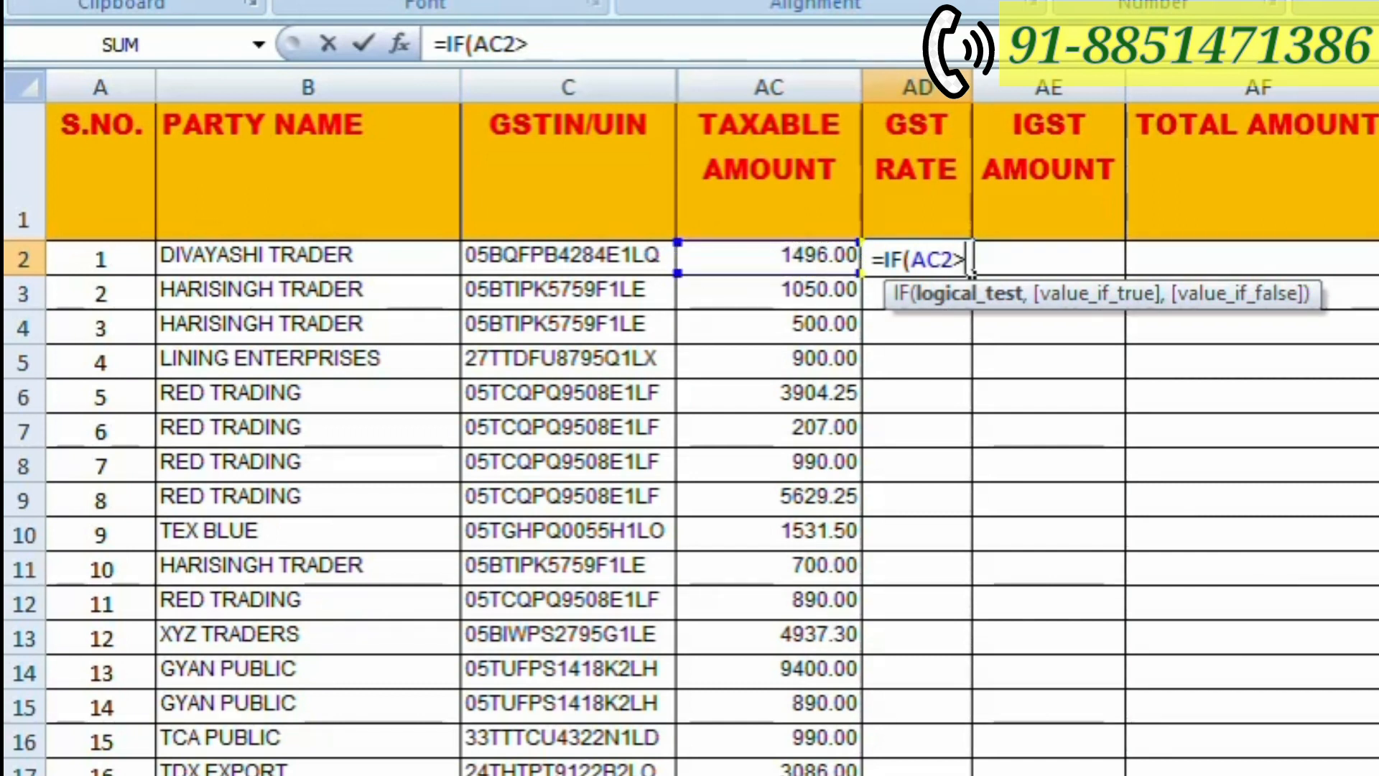
text(1500)
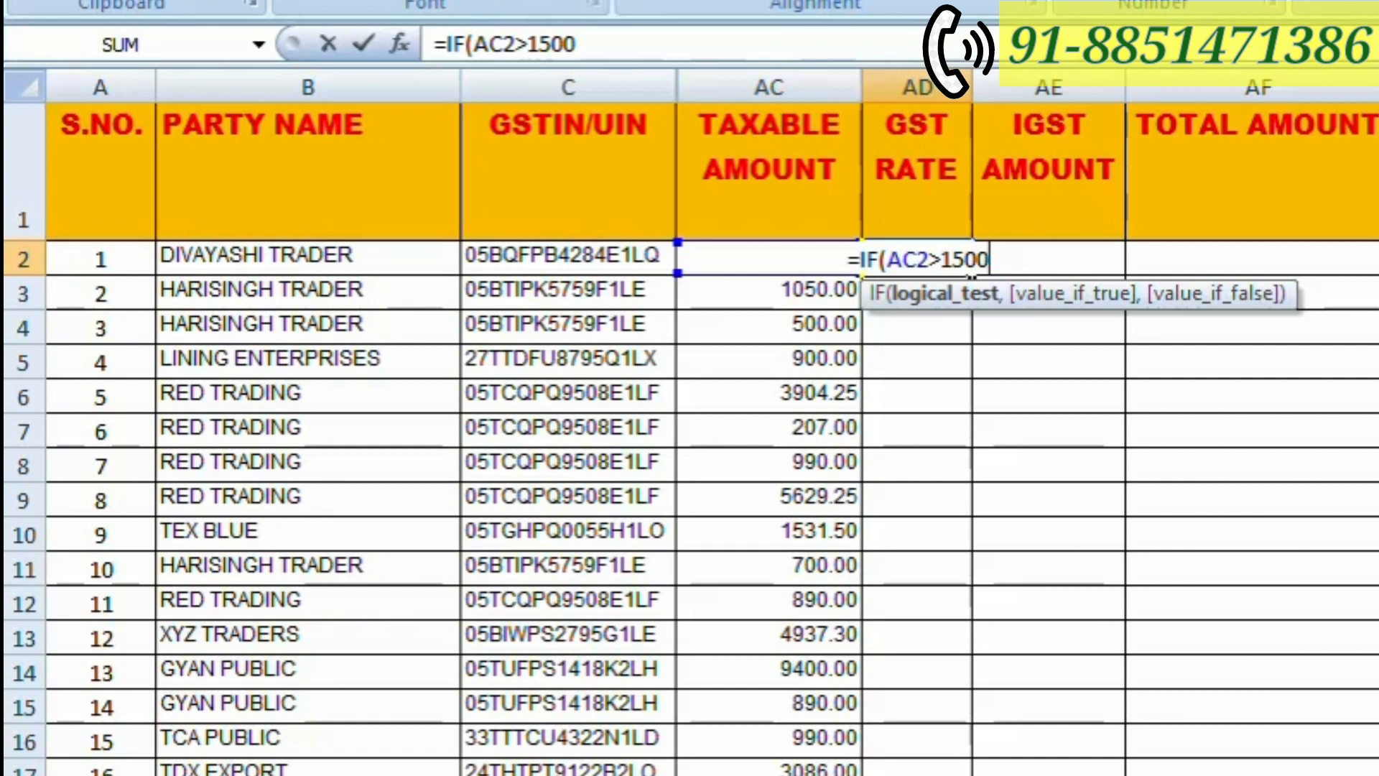
- Complete the AD2 formula as =IF(AC2>1500,"12%","5%"), returning "12%" when true and "5%" when false
text(,)
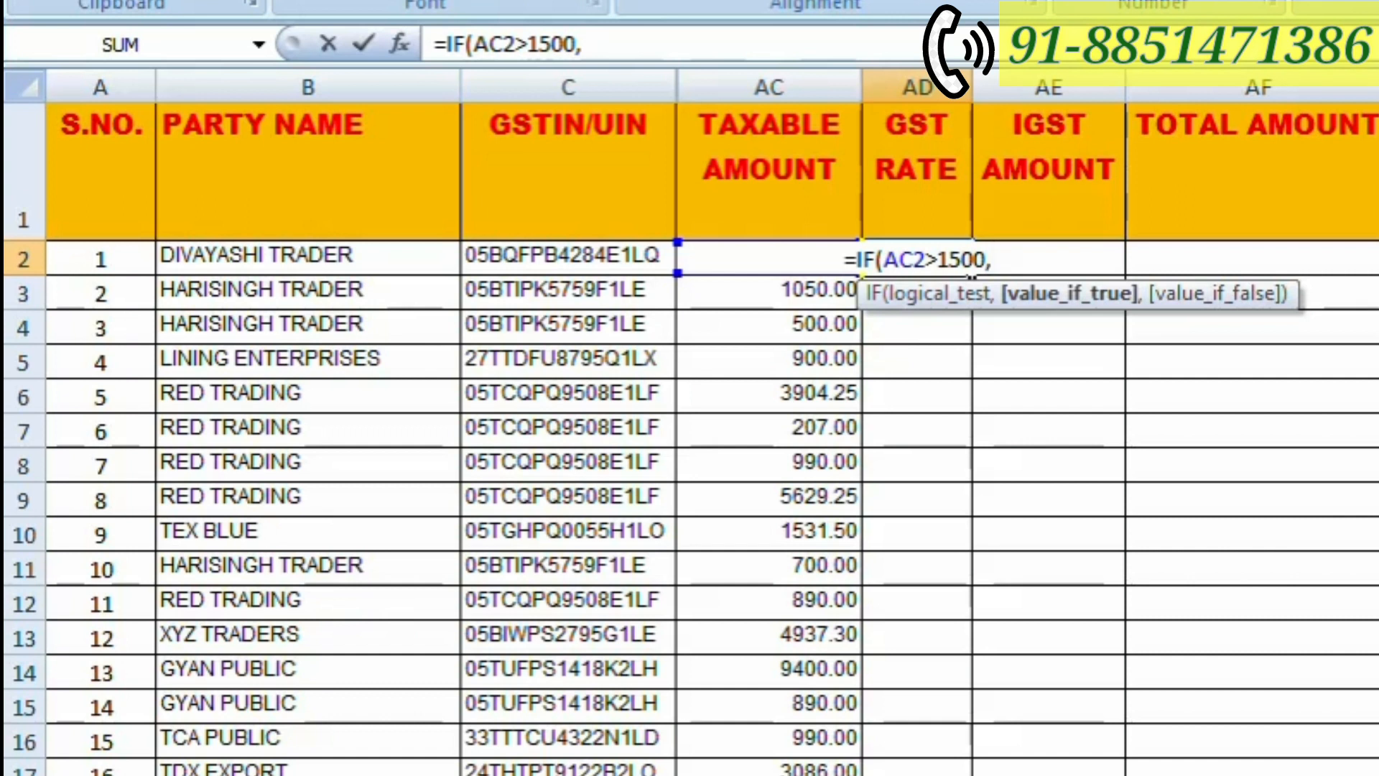
text(")
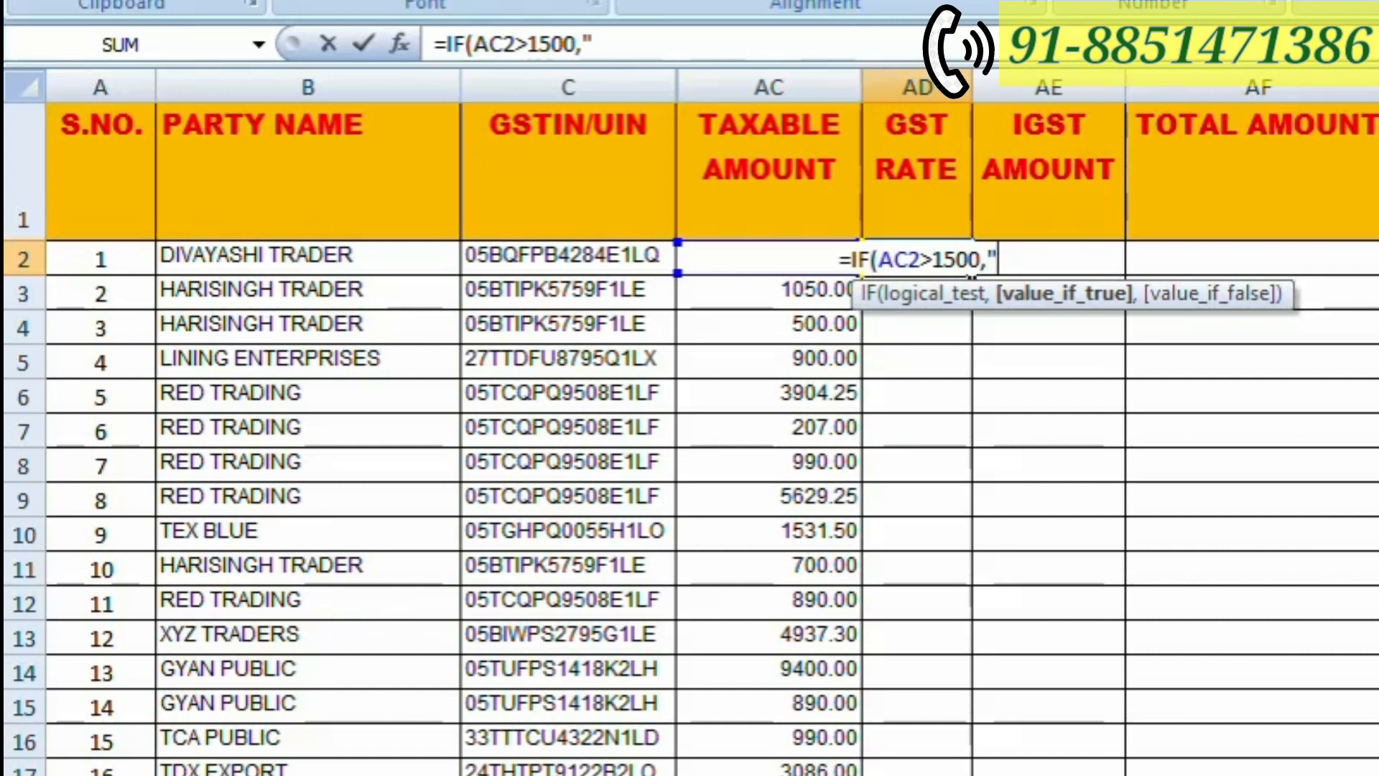
text(12%)
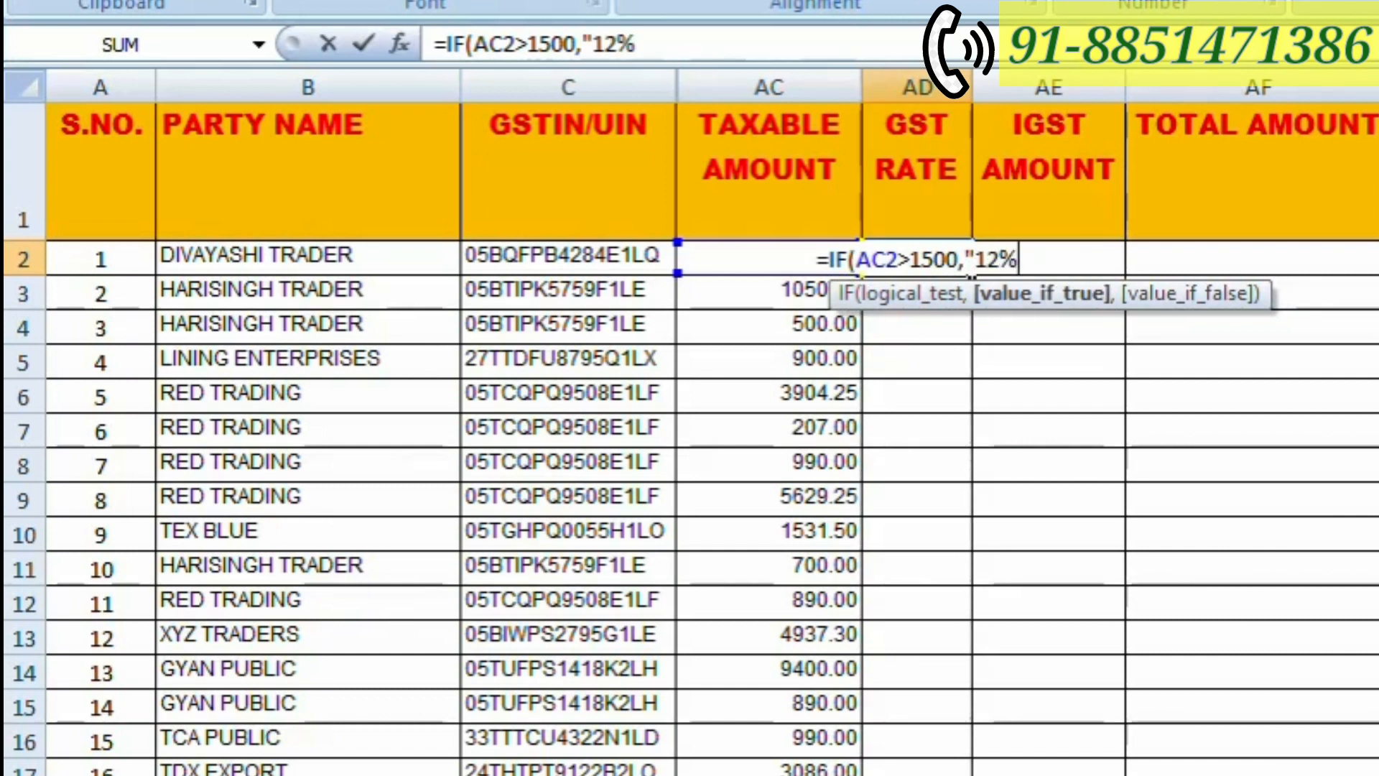
text(")
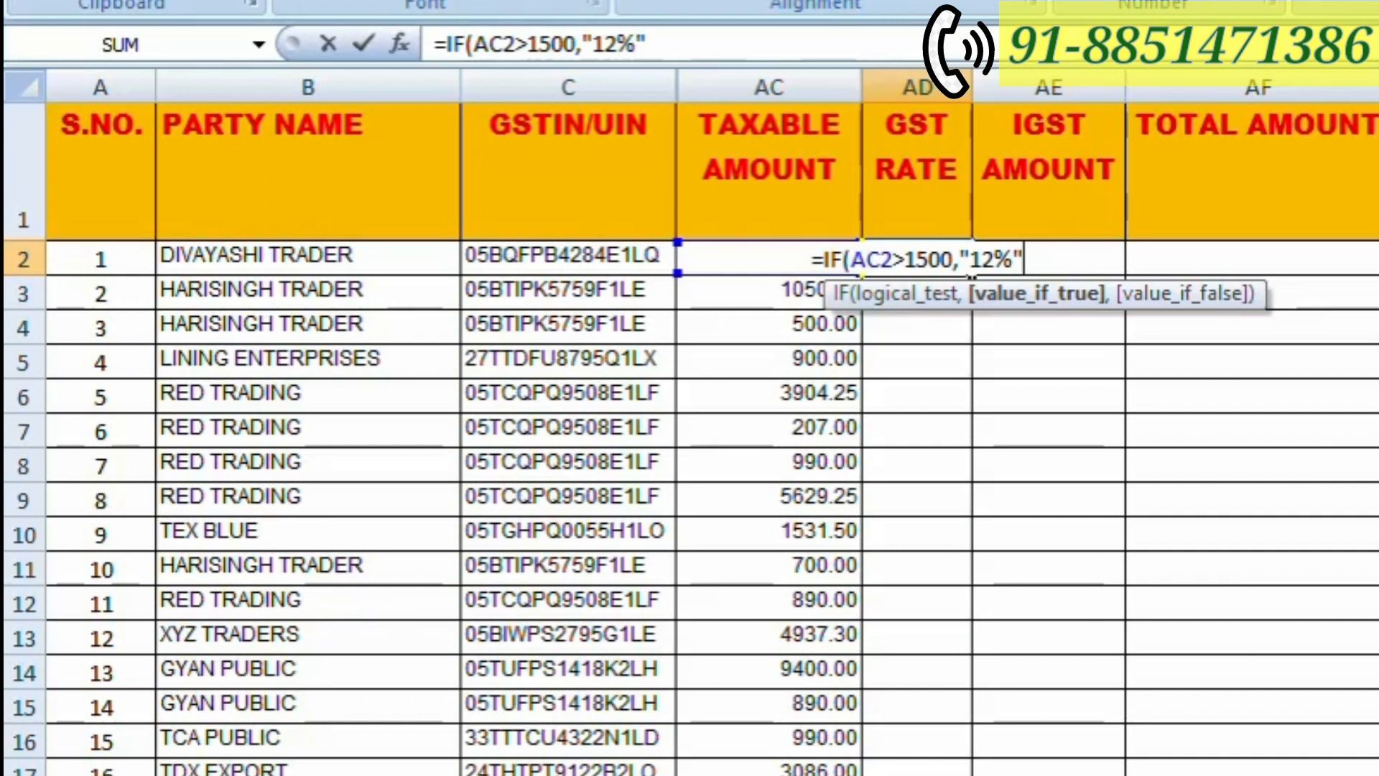
text(,)
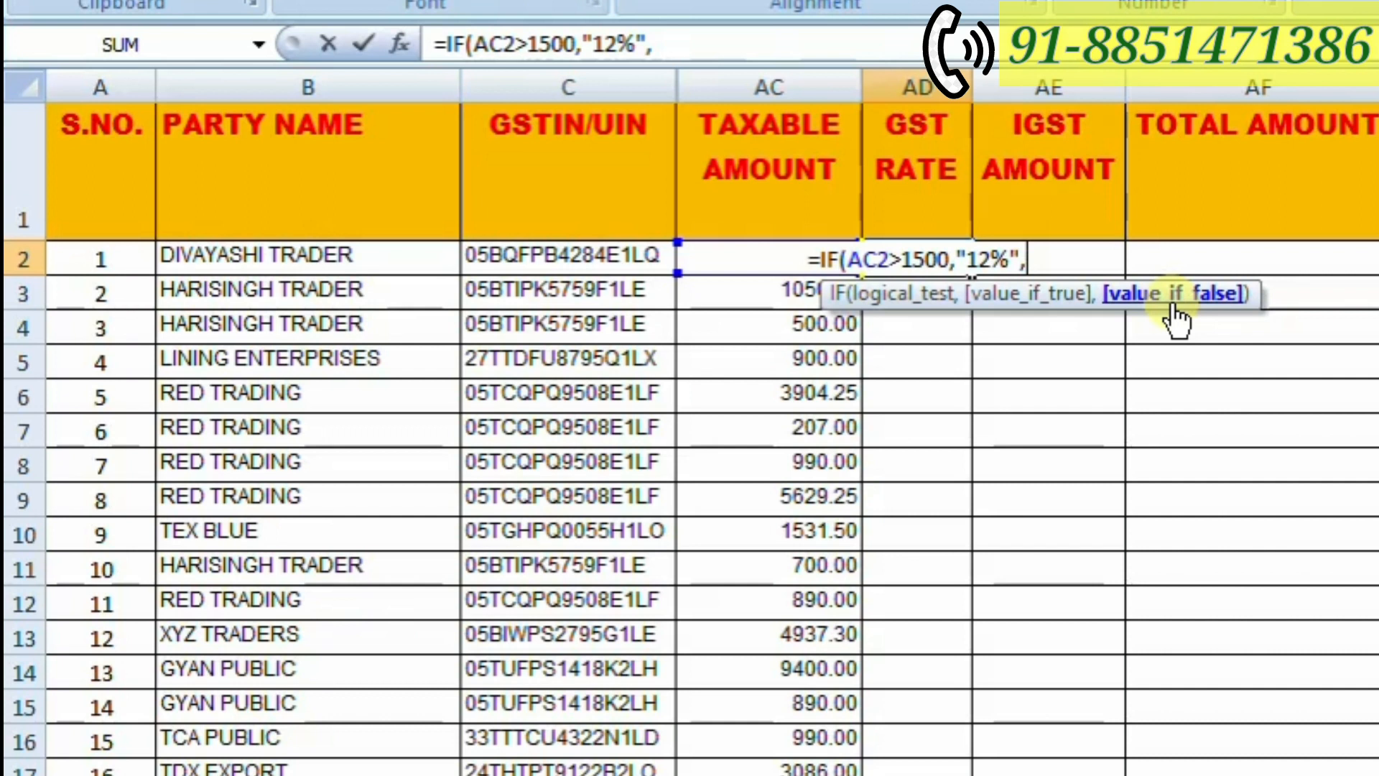
text("5%)
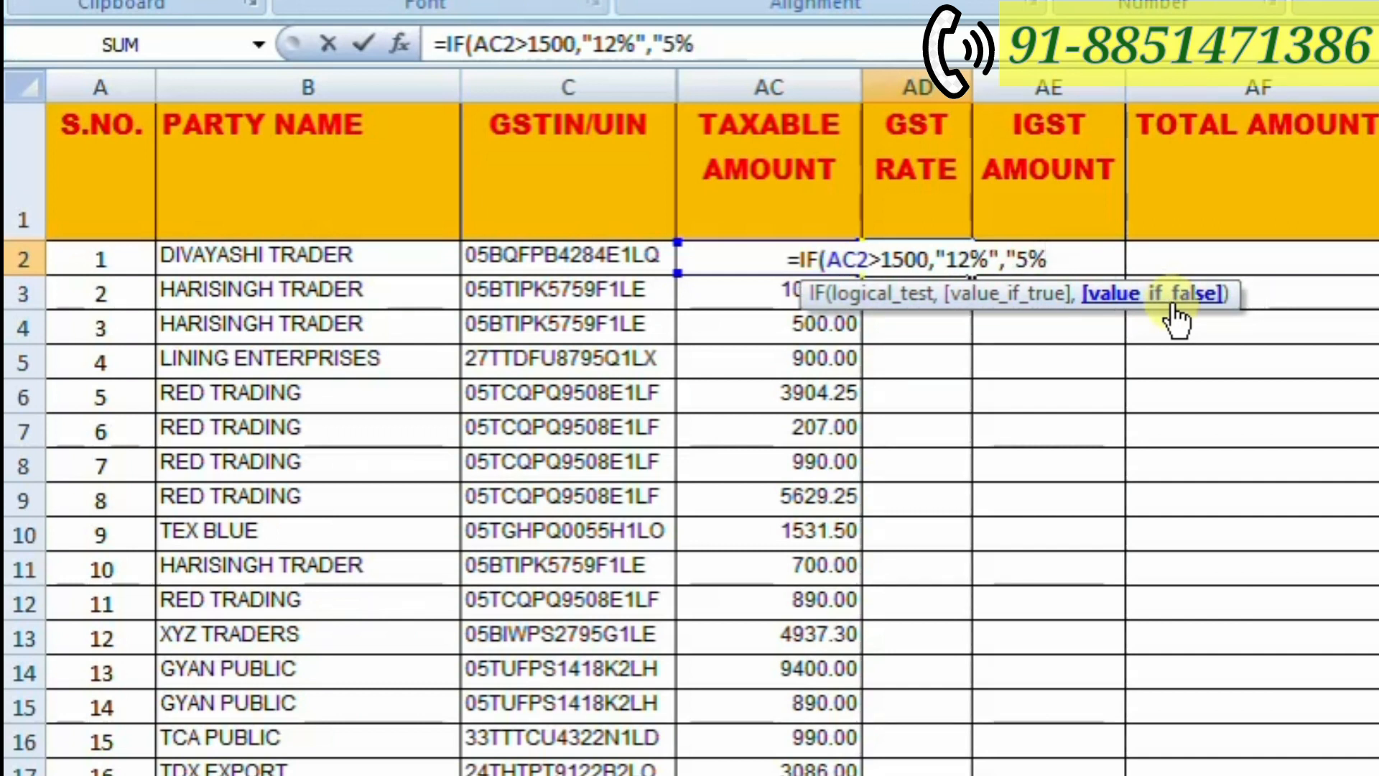
text(")
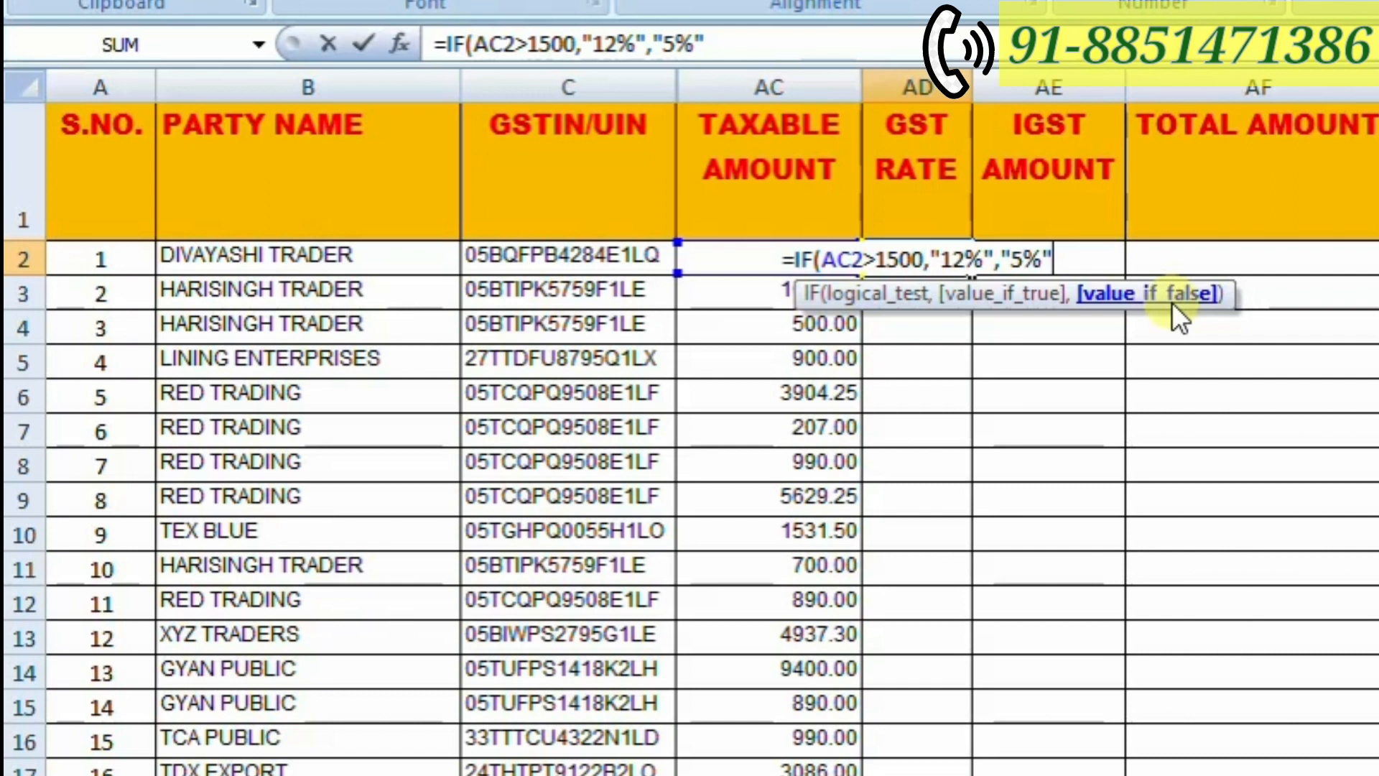
text())
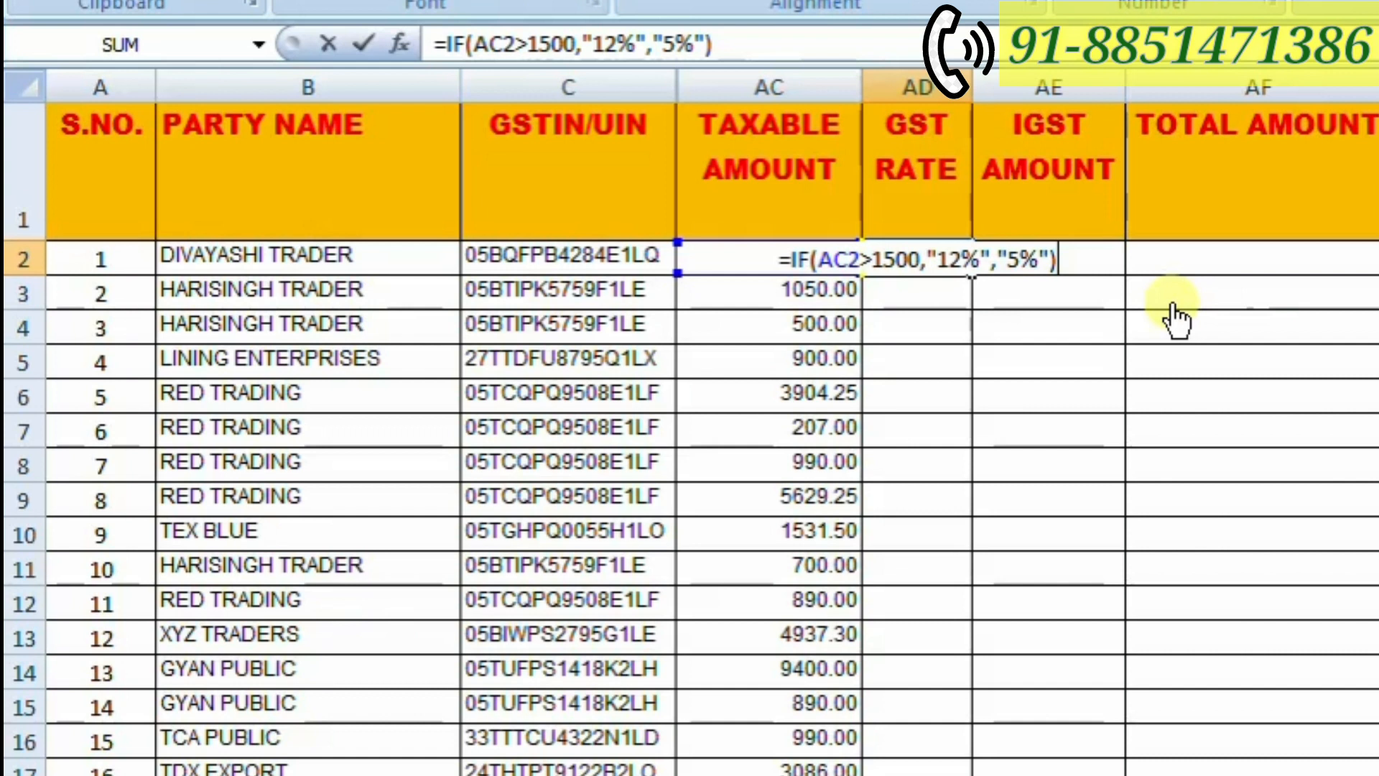
key(Return)
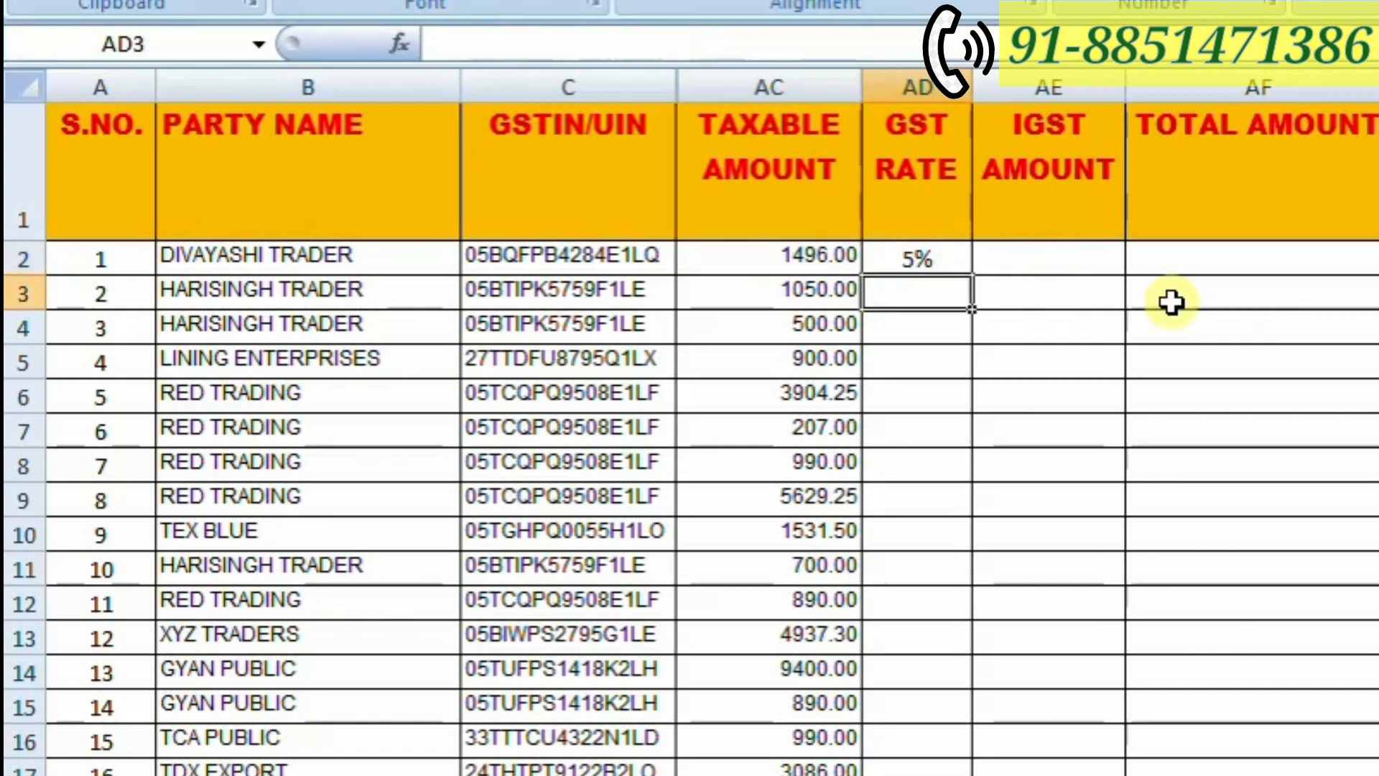
- Fill the GST rate formula from AD2 down to AD292, the last party row above Grand Total
key(Up)
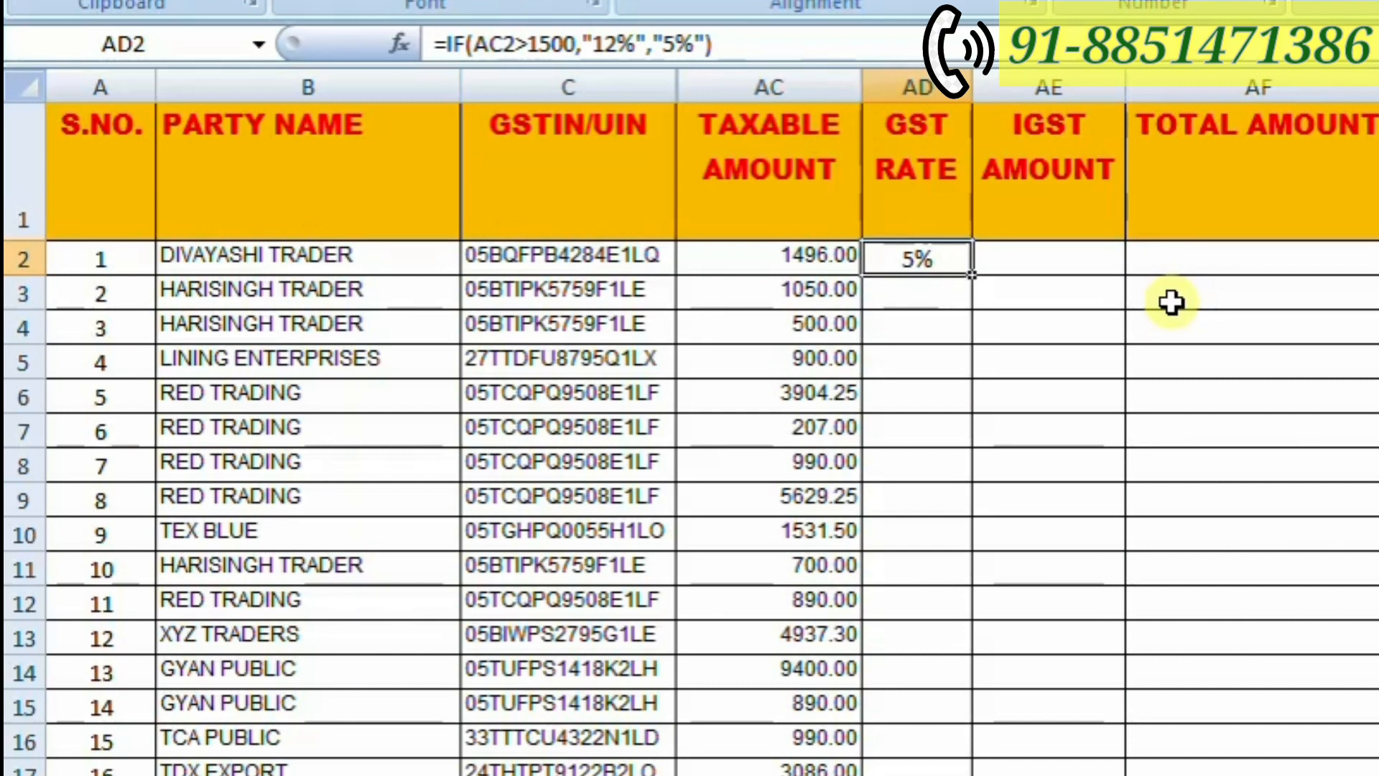
key(shift+Down)
key(shift+Down)
key(shift+Down)
key(shift+Down)
key(shift+Down)
key(shift+Down)
key(shift+Down)
key(shift+Down)
key(shift+Down)
key(shift+Down)
key(shift+Down)
key(shift+Down)
key(shift+Down)
key(shift+Down)
key(shift+Down)
key(shift+Down)
key(shift+Down)
key(shift+Down)
key(shift+Down)
key(shift+Down)
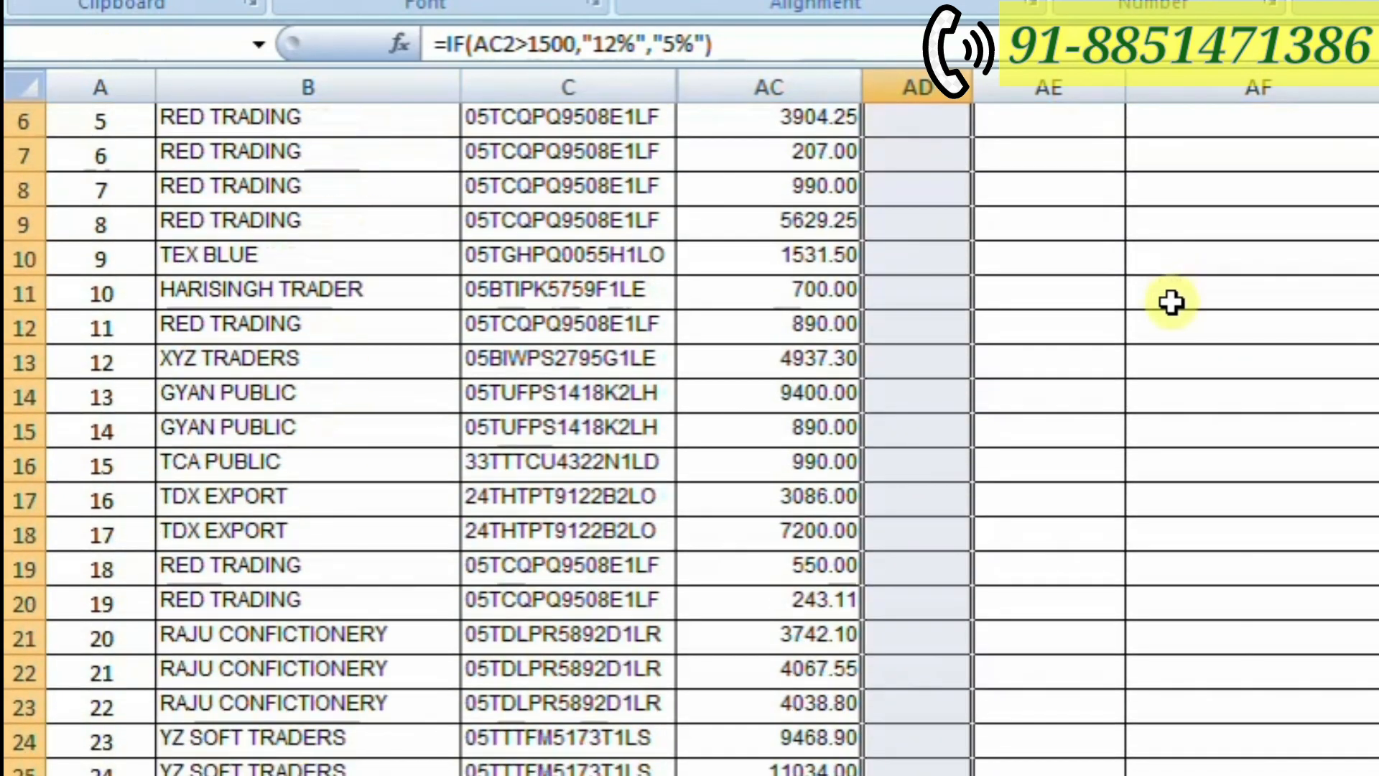
key(shift+Down)
key(shift+Down)
key(shift+Down)
key(shift+Down)
key(shift+Down)
key(shift+Down)
key(shift+Down)
key(shift+Down)
key(shift+Down)
key(shift+Down)
key(shift+Down)
key(shift+Down)
key(shift+Down)
key(shift+Down)
key(shift+Down)
key(shift+Down)
key(shift+Down)
key(shift+Down)
key(shift+Down)
key(shift+Down)
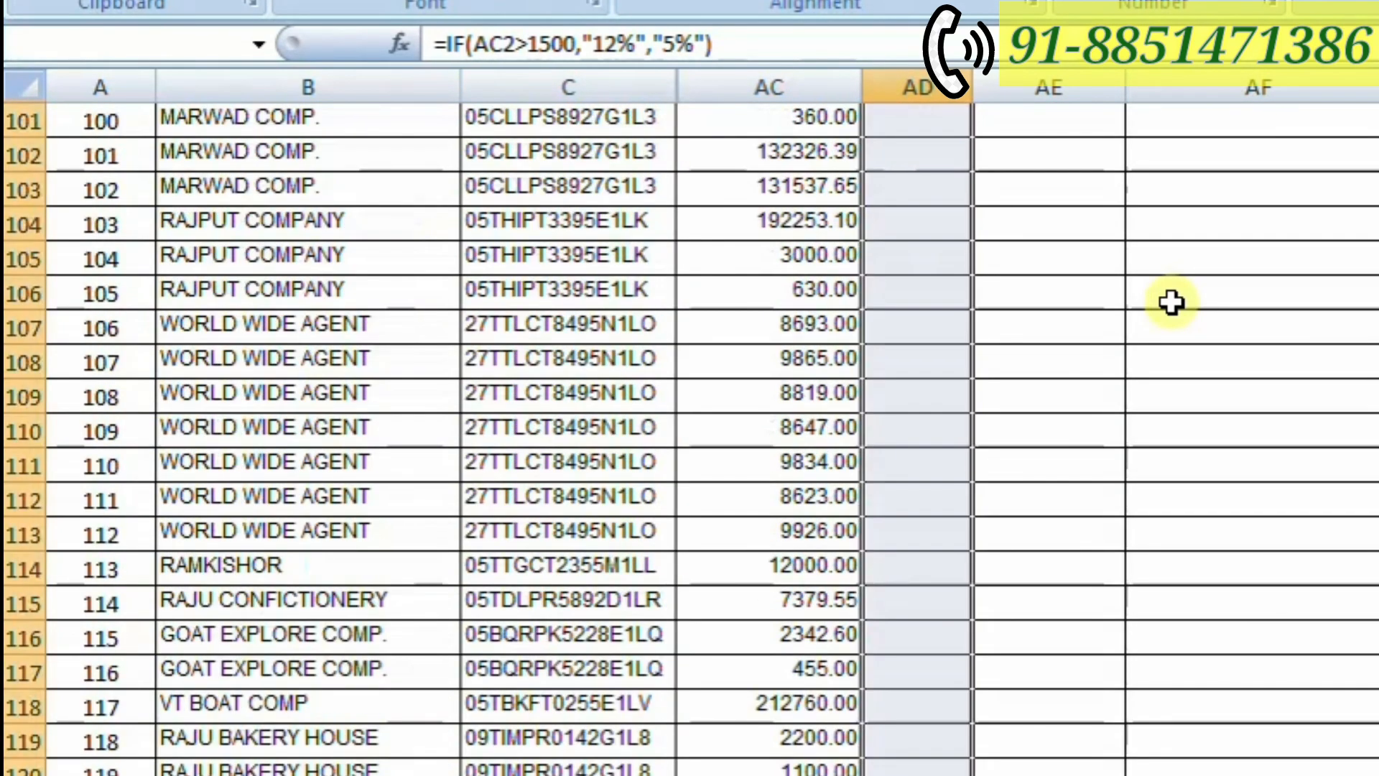
key(shift+Down)
key(shift+Down)
key(shift+Down)
key(shift+Down)
key(shift+Down)
key(shift+Down)
key(shift+Down)
key(shift+Down)
key(shift+Down)
key(shift+Down)
key(shift+Down)
key(shift+Down)
key(shift+Down)
key(shift+Down)
key(shift+Down)
key(shift+Down)
key(shift+Down)
key(shift+Down)
key(shift+Down)
key(shift+Down)
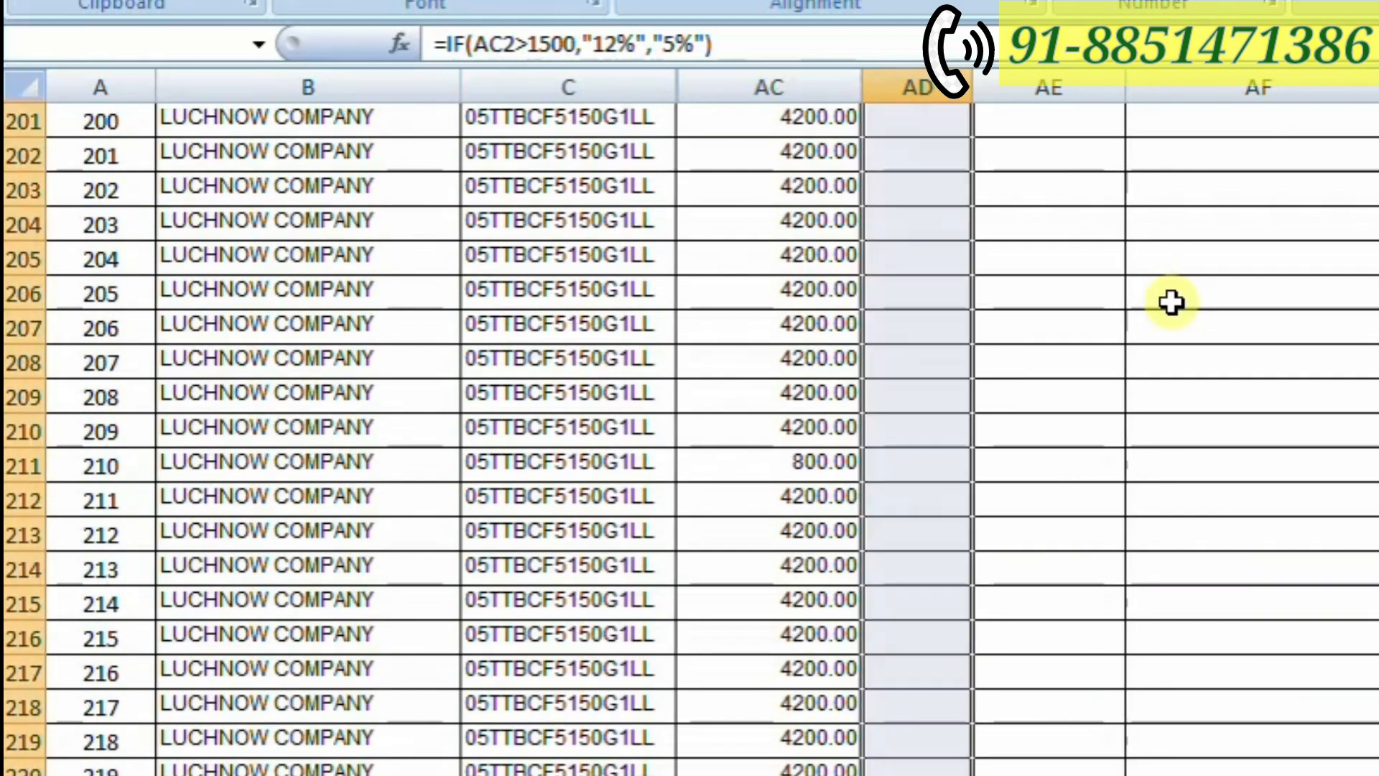
key(shift+Down)
key(shift+Down)
key(shift+Down)
key(shift+Down)
key(shift+Down)
key(shift+Down)
key(shift+Down)
key(shift+Down)
key(shift+Down)
key(shift+Down)
key(shift+Down)
key(shift+Down)
key(shift+Down)
key(shift+Down)
key(shift+Down)
key(shift+Down)
key(shift+Down)
key(shift+Down)
key(shift+Down)
key(shift+Down)
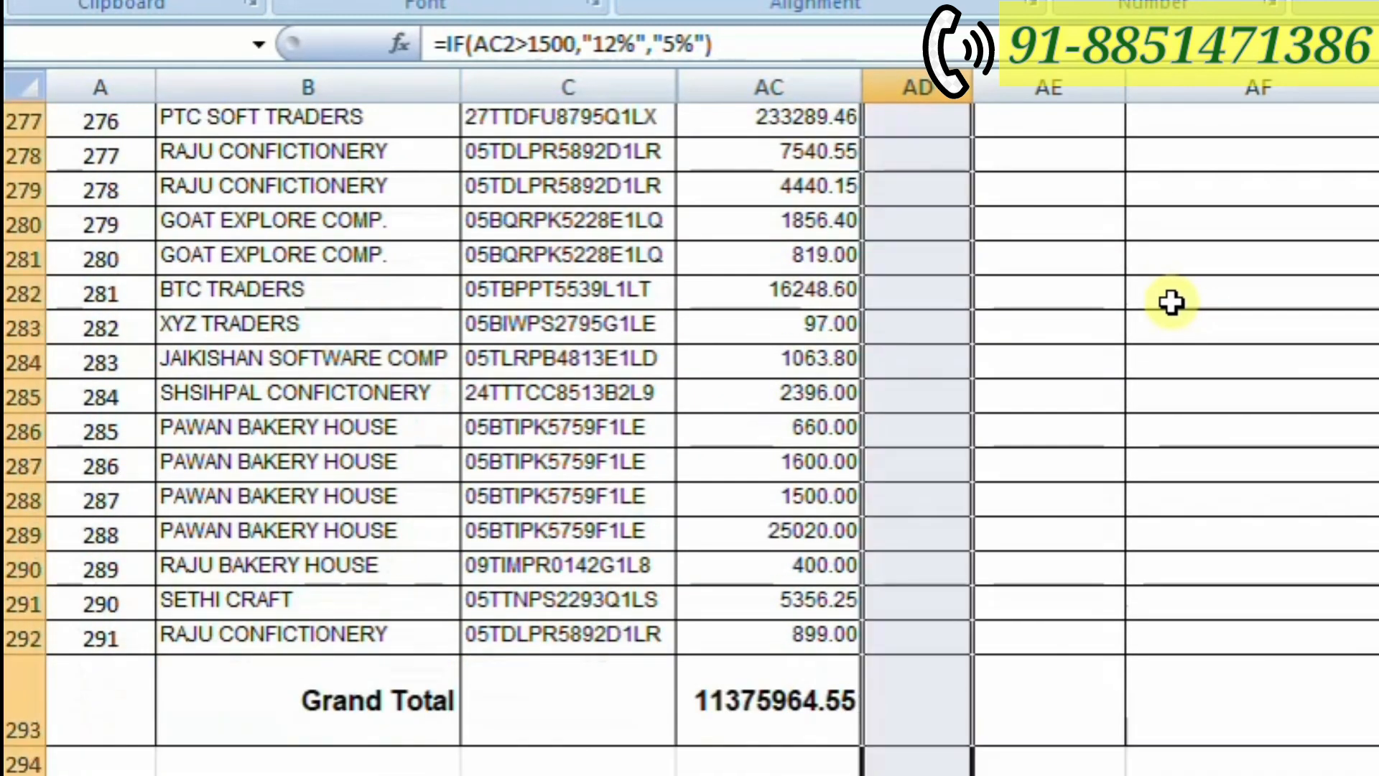
key(shift+Up)
key(shift+Up)
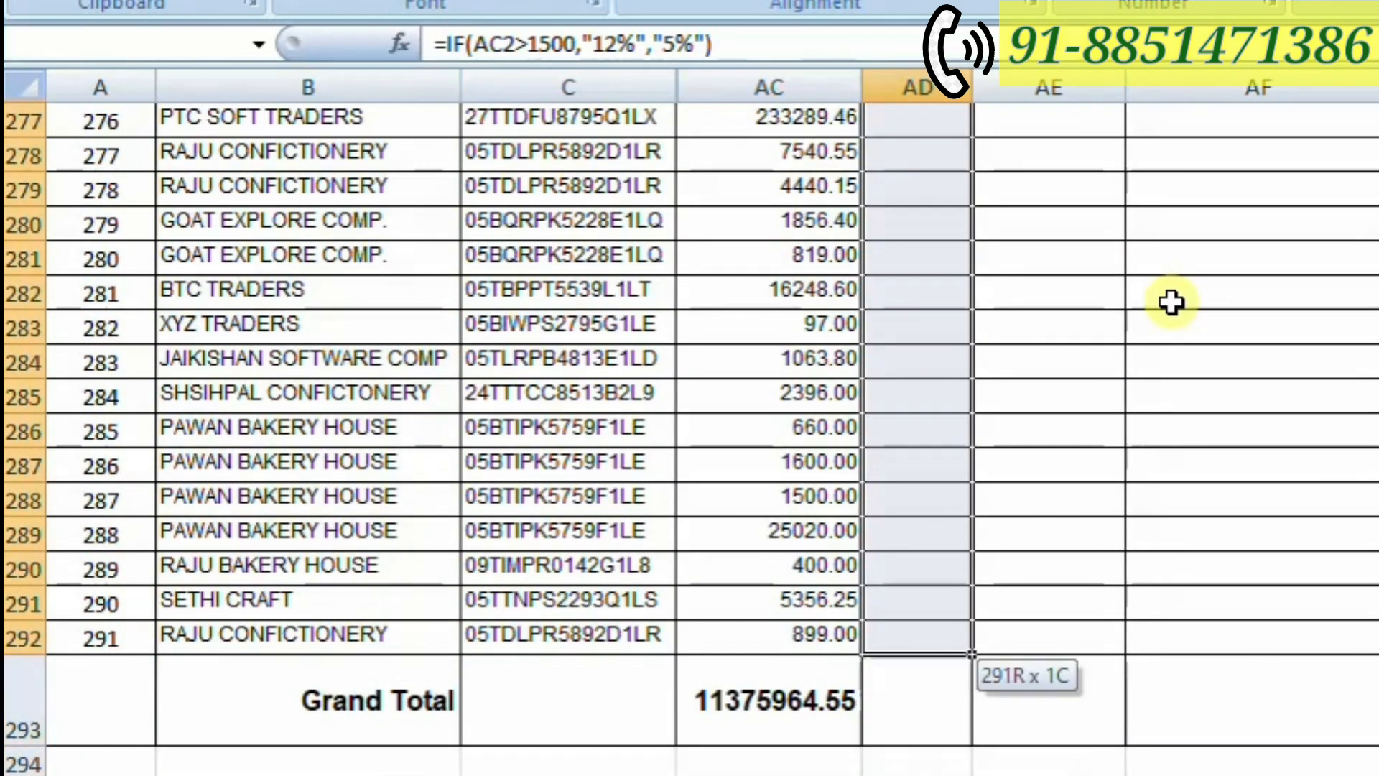
key(shift+Up)
key(shift+Down)
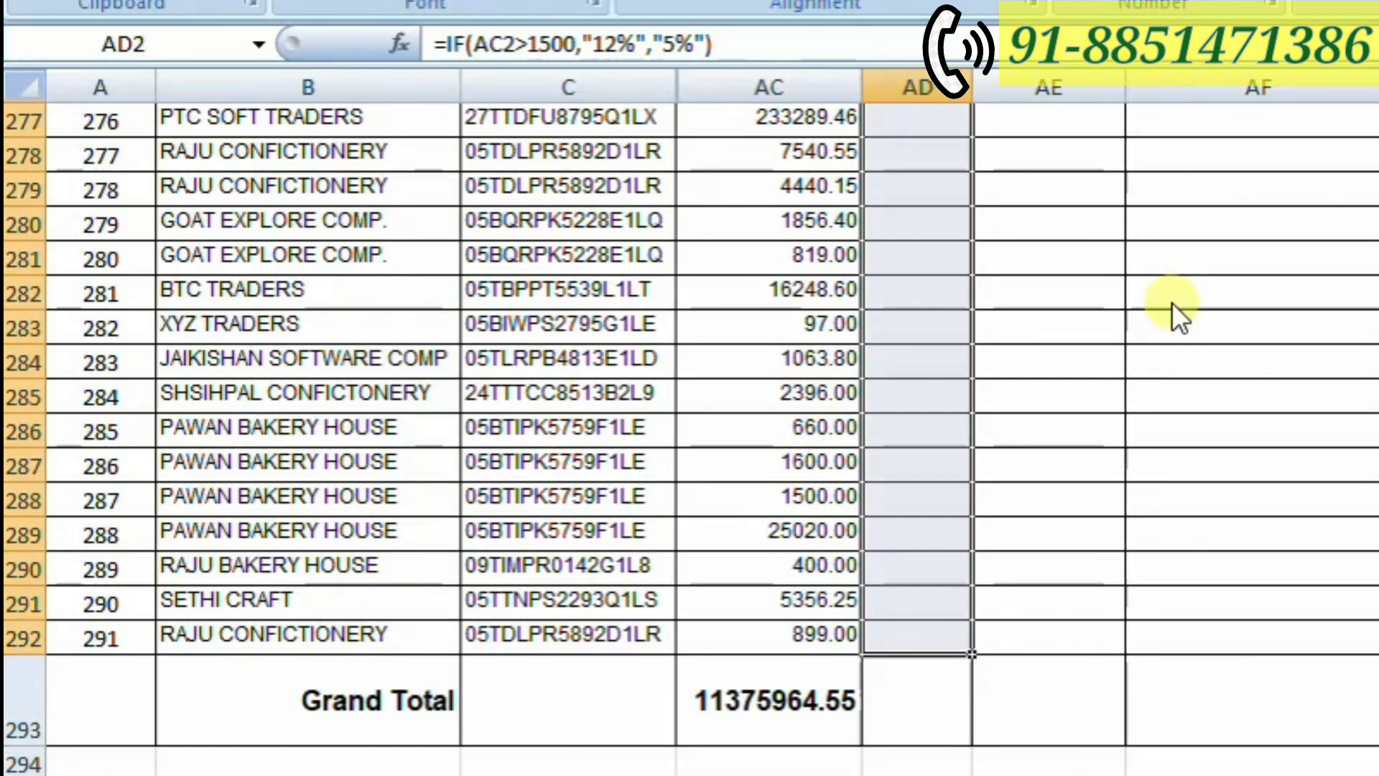
key(ctrl+d)
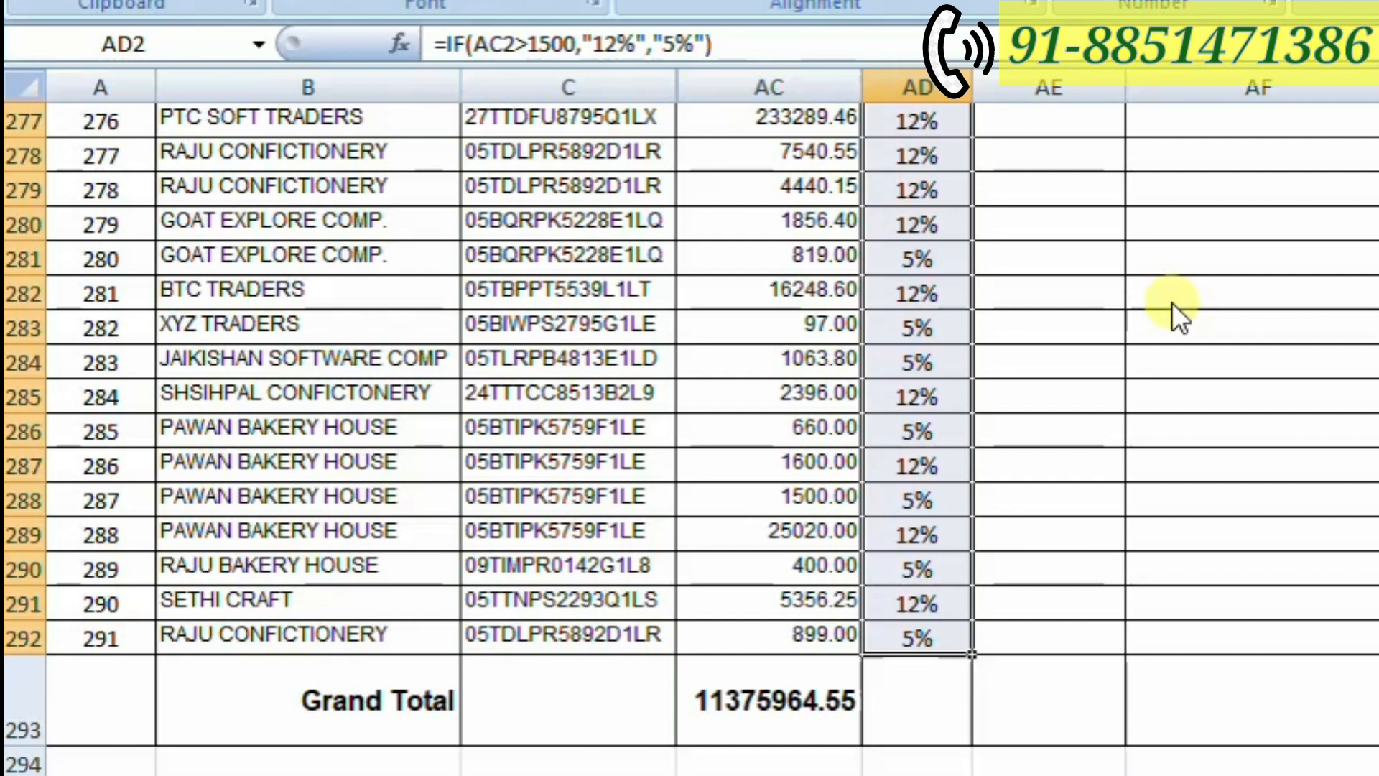
- Check the filled GST rate formulas in cells AD2, AD6, AD9 and AD10 against their taxable amounts
scroll(1171, 302, up, 19)
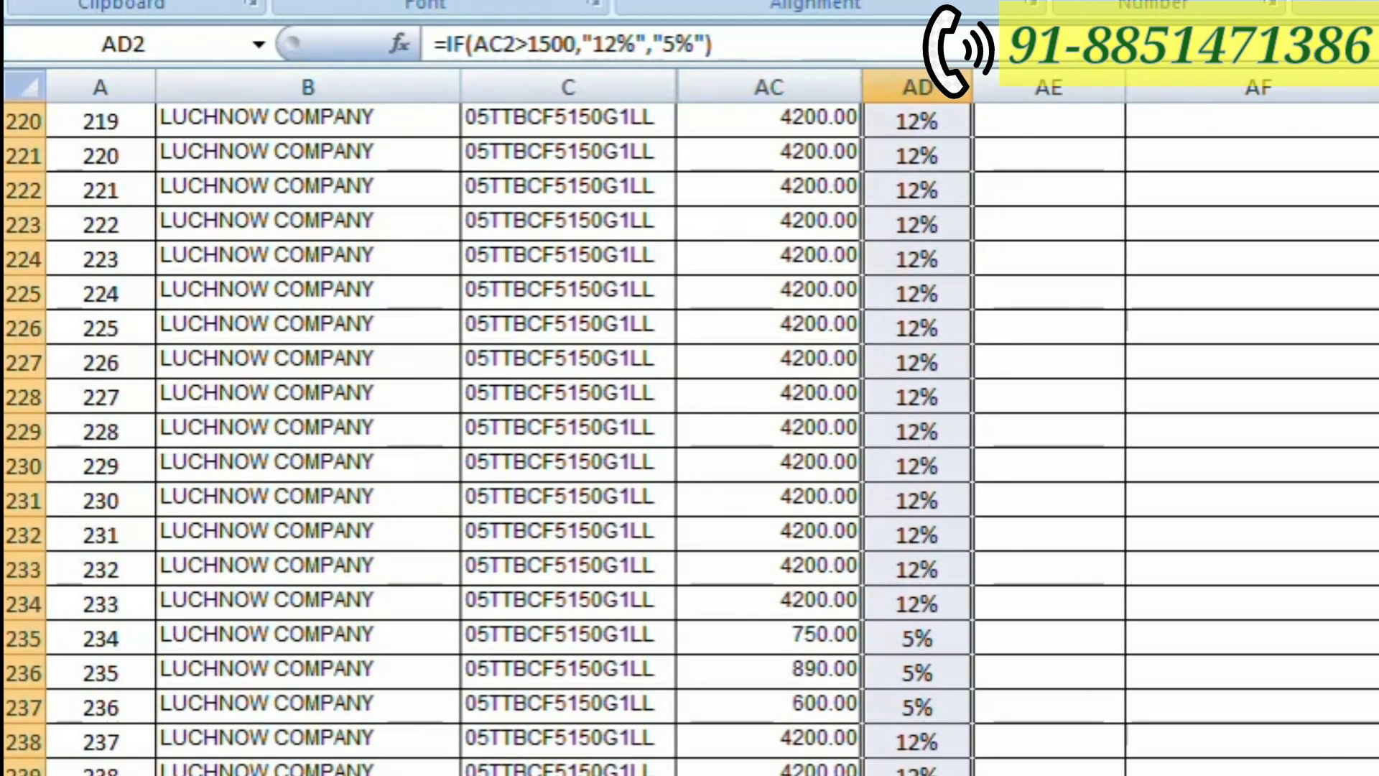
scroll(1171, 302, up, 20)
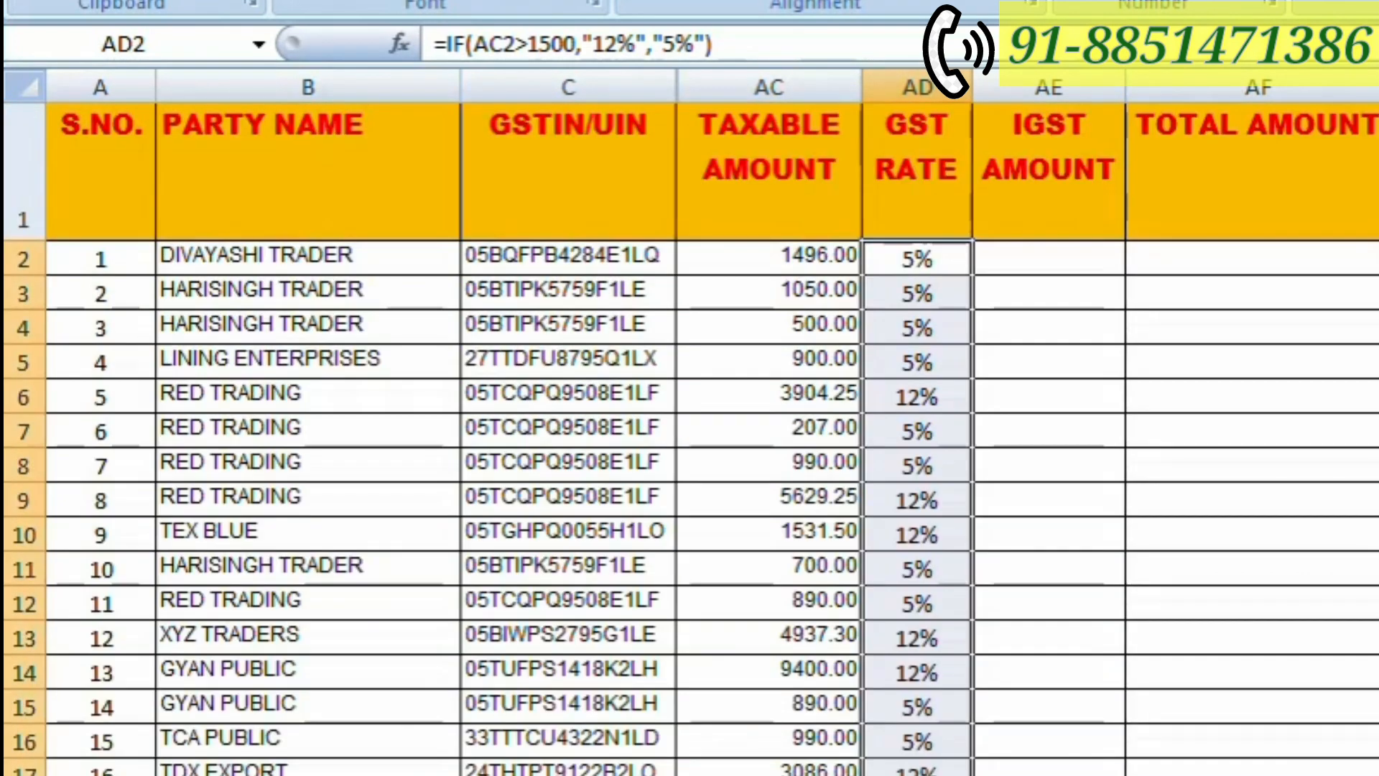
click(916, 257)
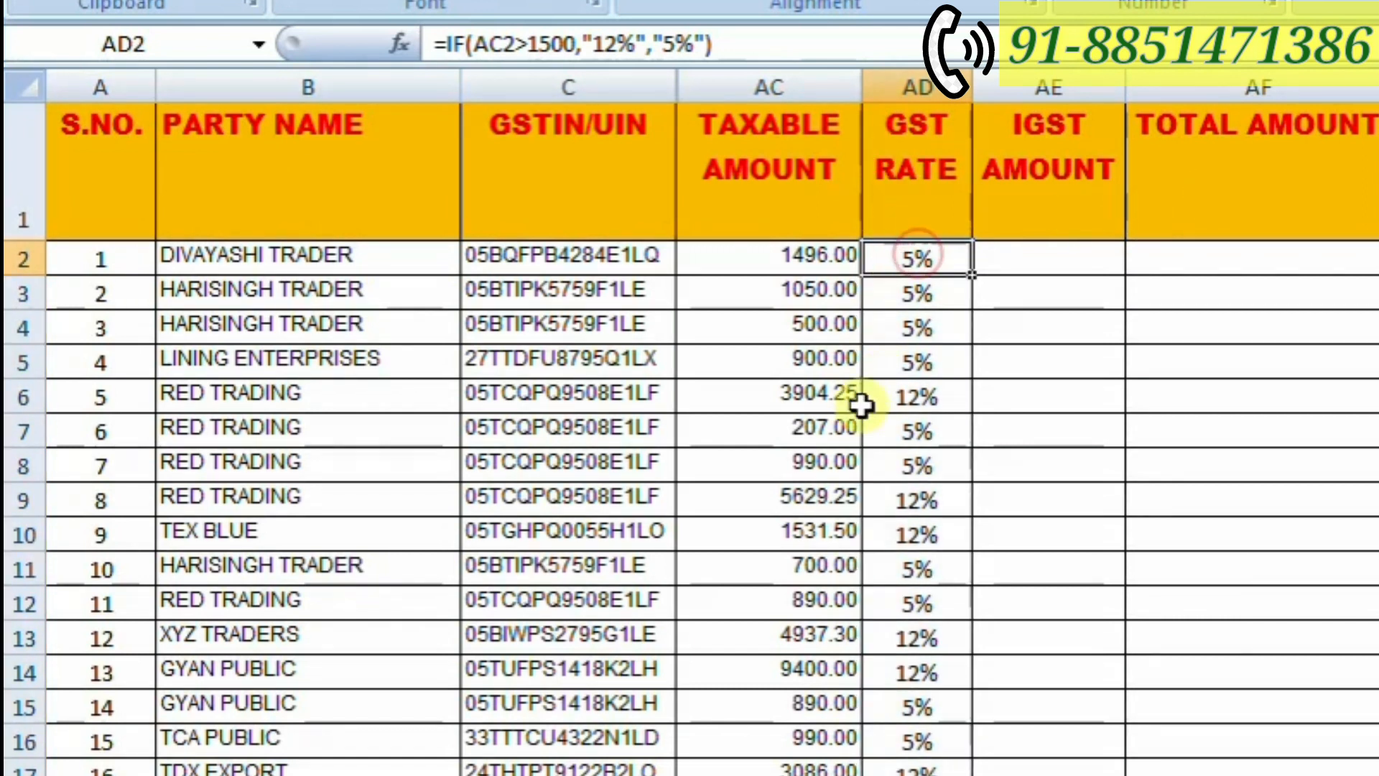
click(916, 401)
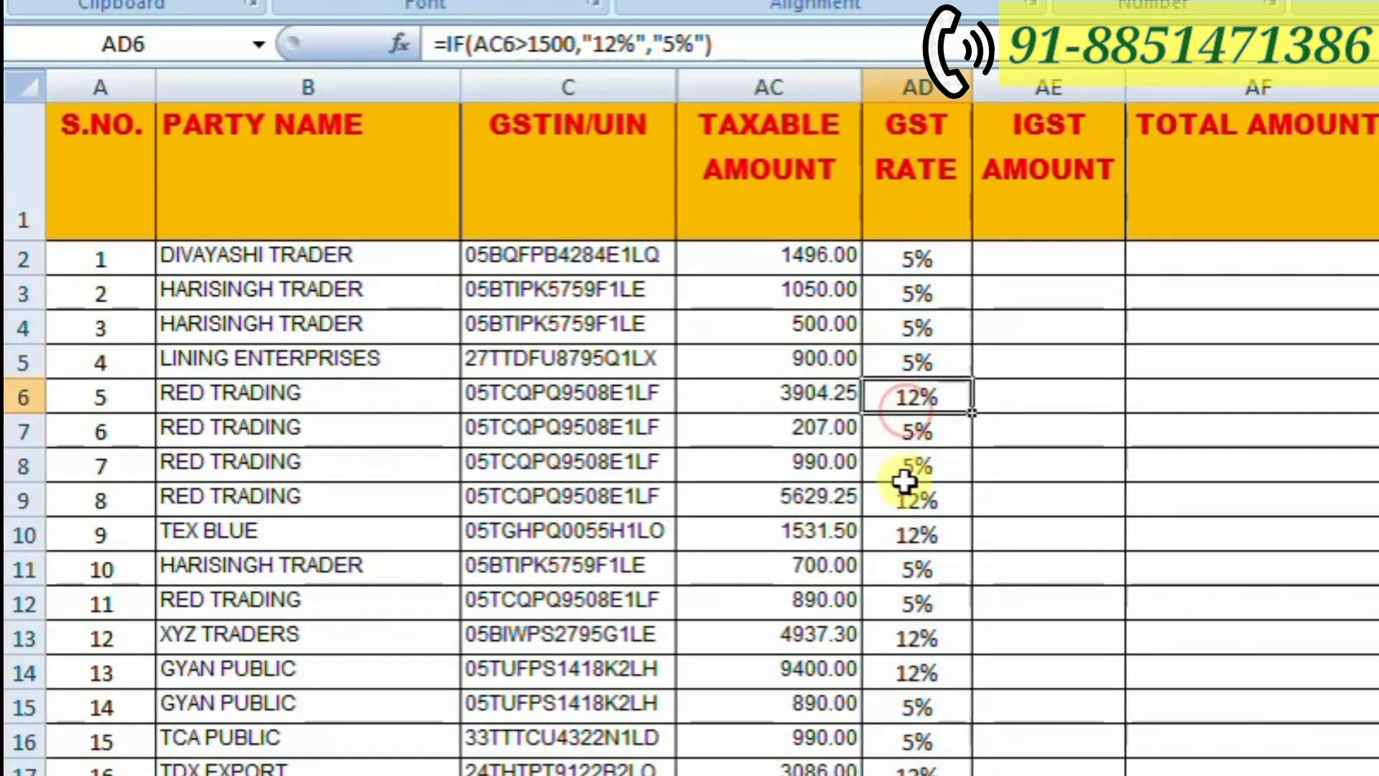
click(894, 502)
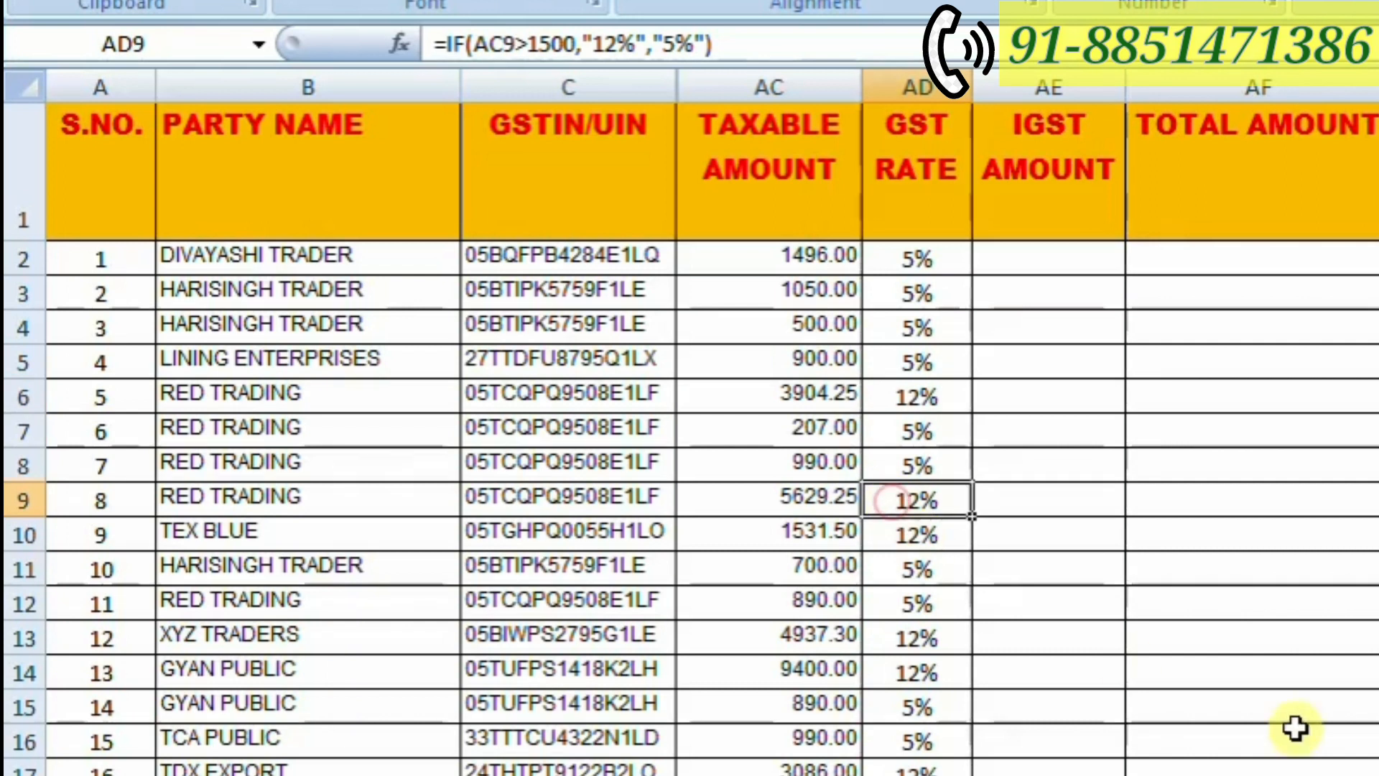
click(909, 537)
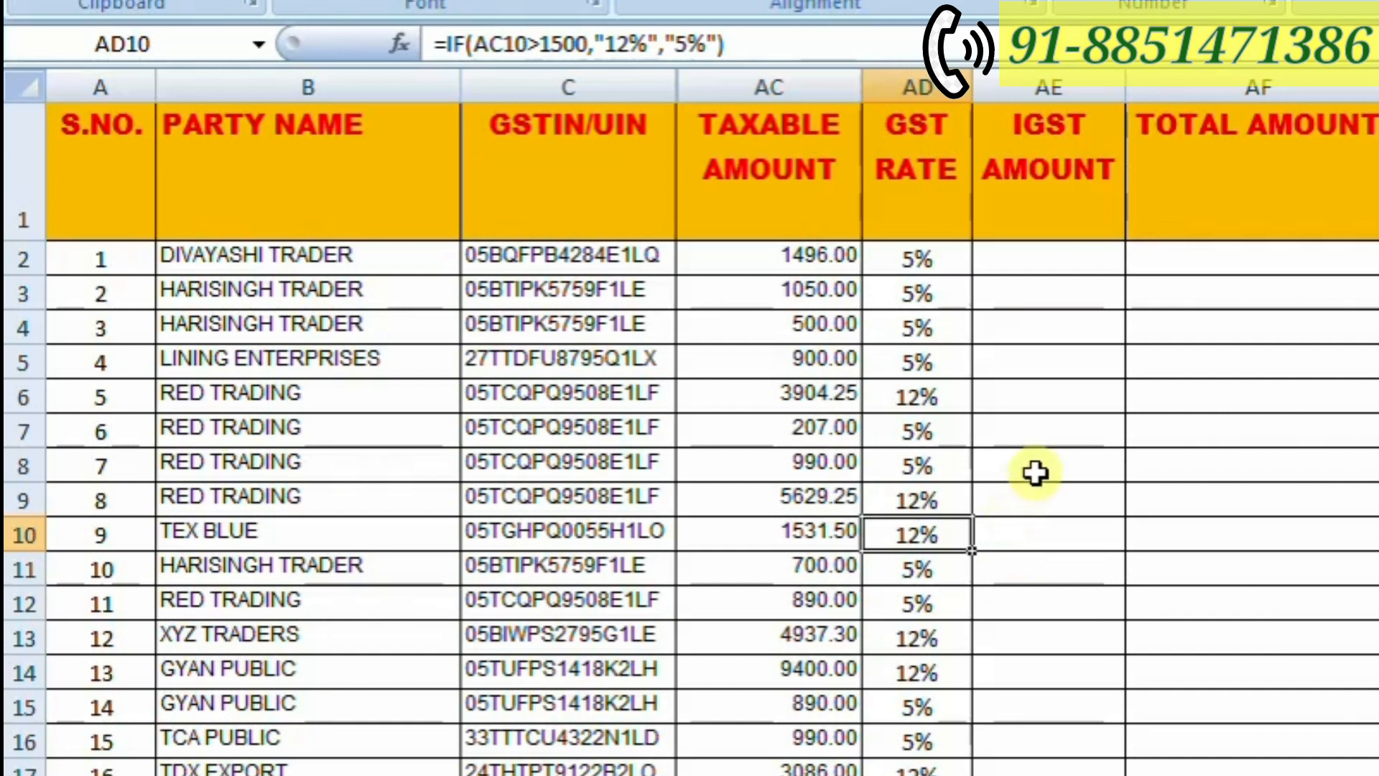
- Enter the IGST amount formula =AC2*AD2 in cell AE2, multiplying the taxable amount by the GST rate
click(1066, 260)
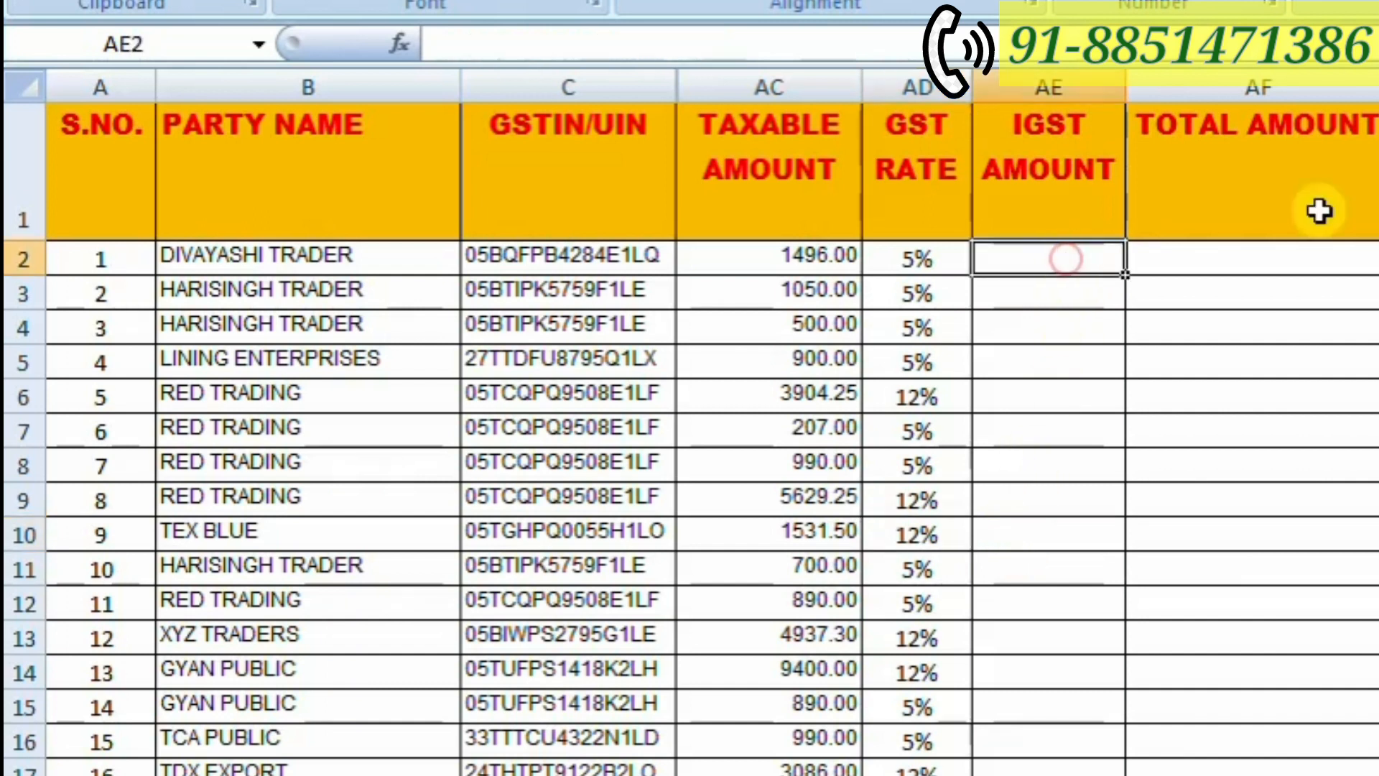
text(=)
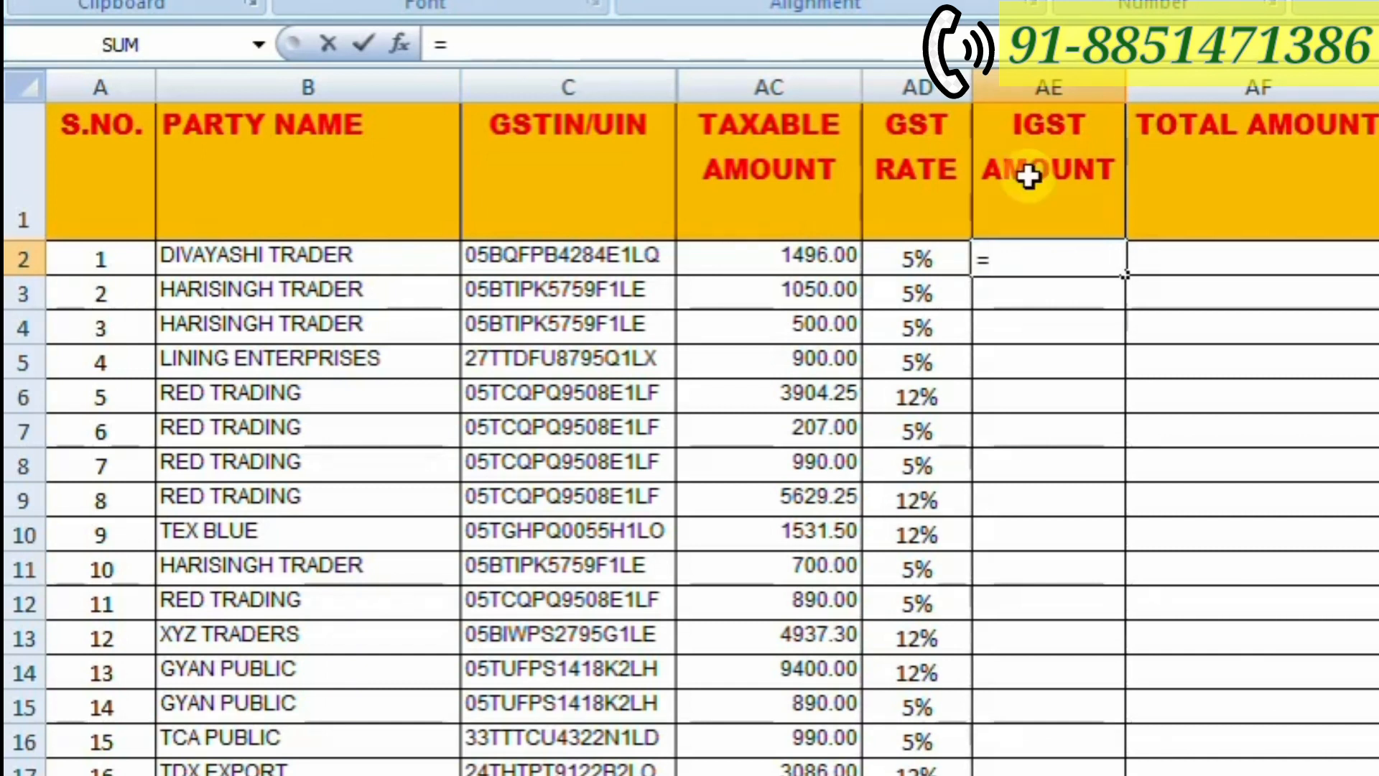
click(789, 252)
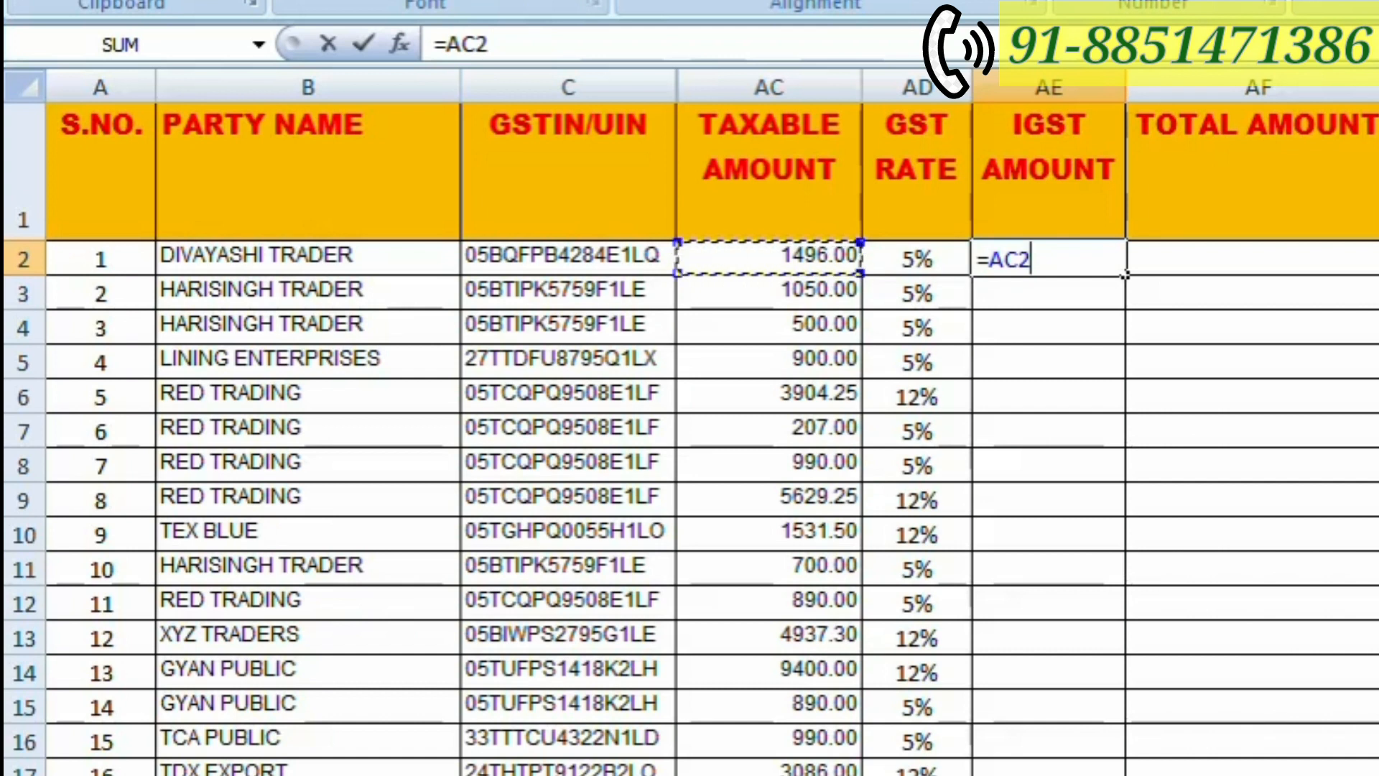
text(*)
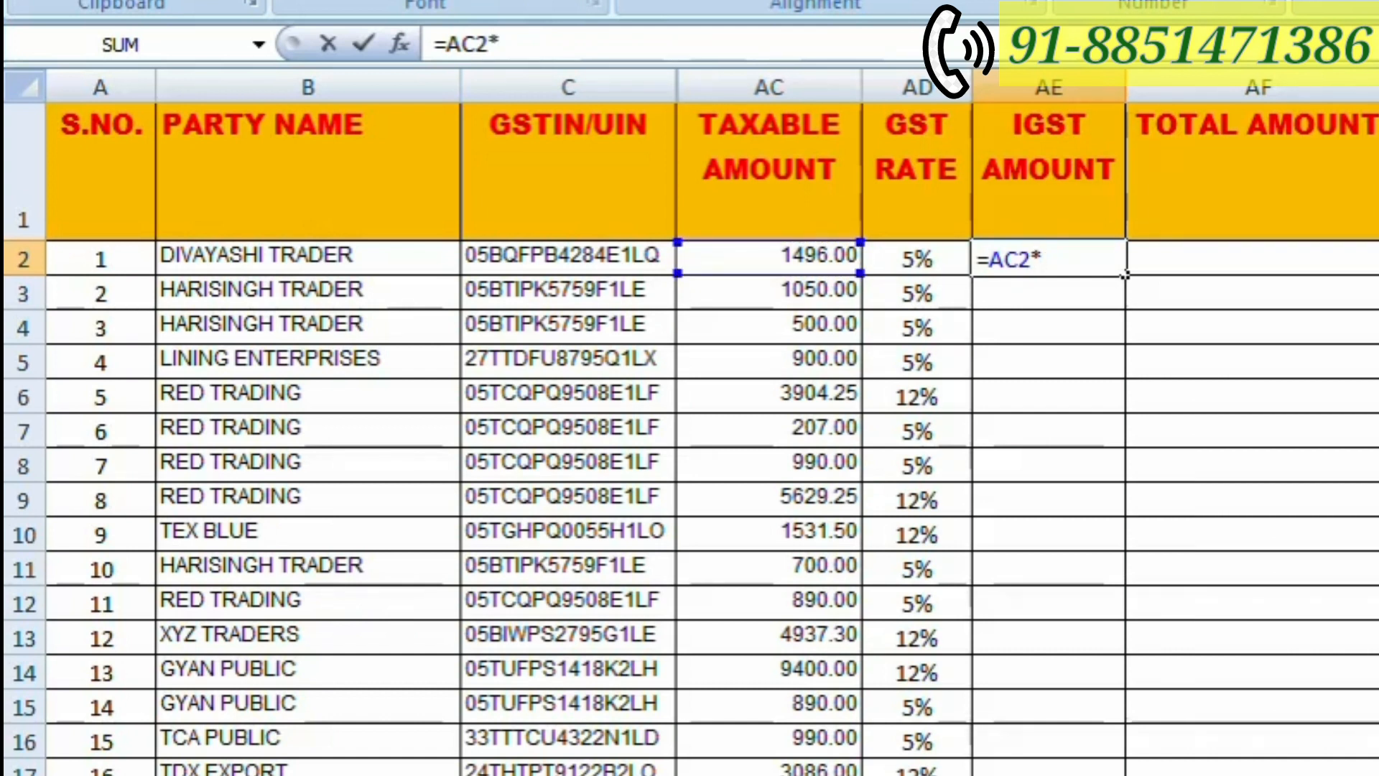
click(920, 259)
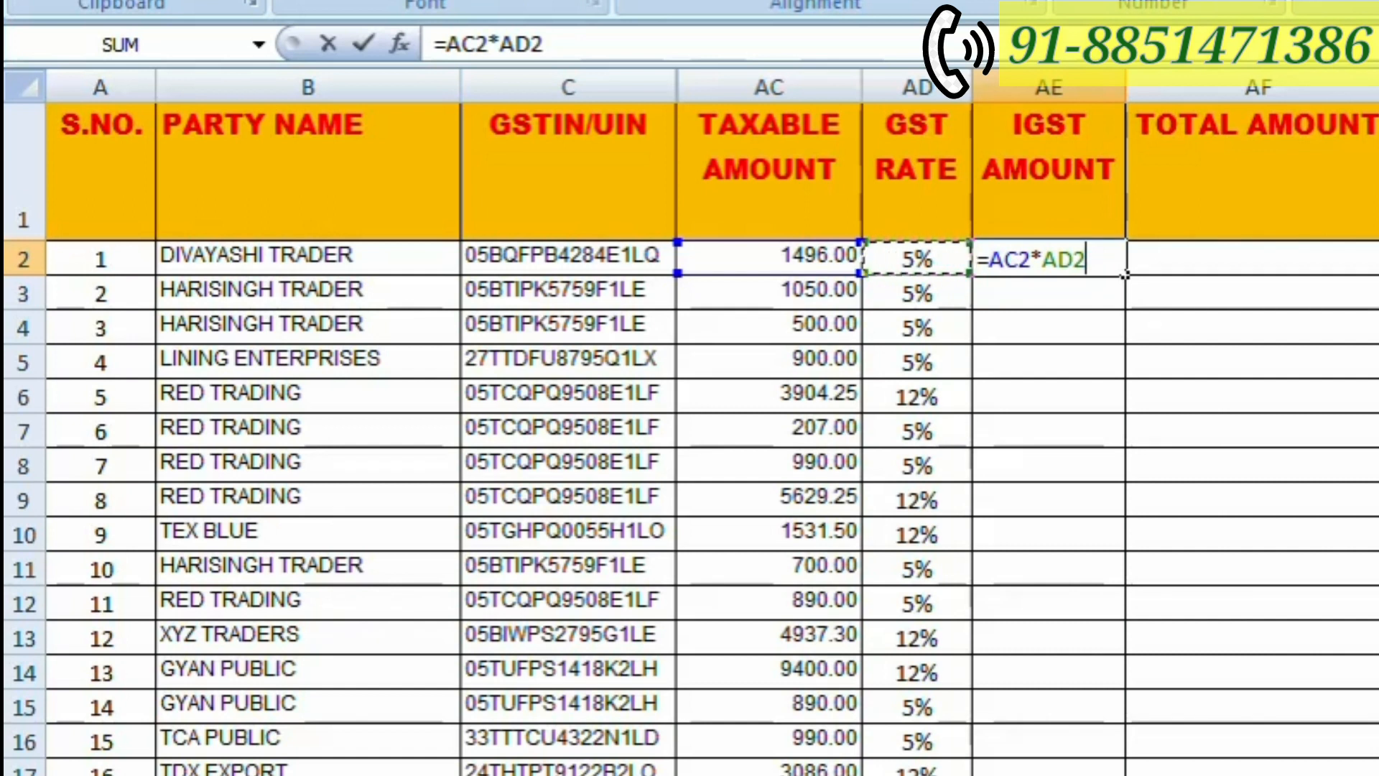
key(Return)
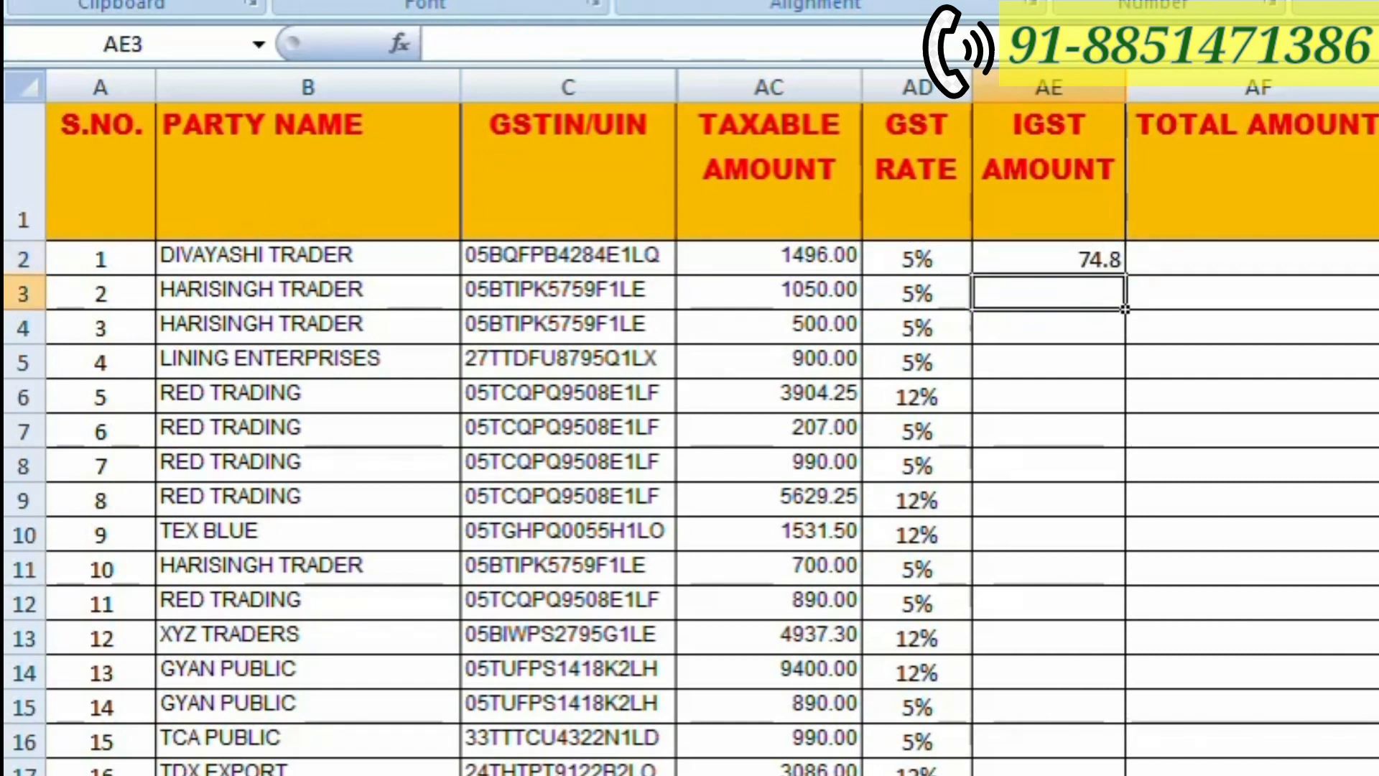
- Show the IGST amount in AE2 with two decimal places and fill its formula down to AE292, the last party row
click(1047, 263)
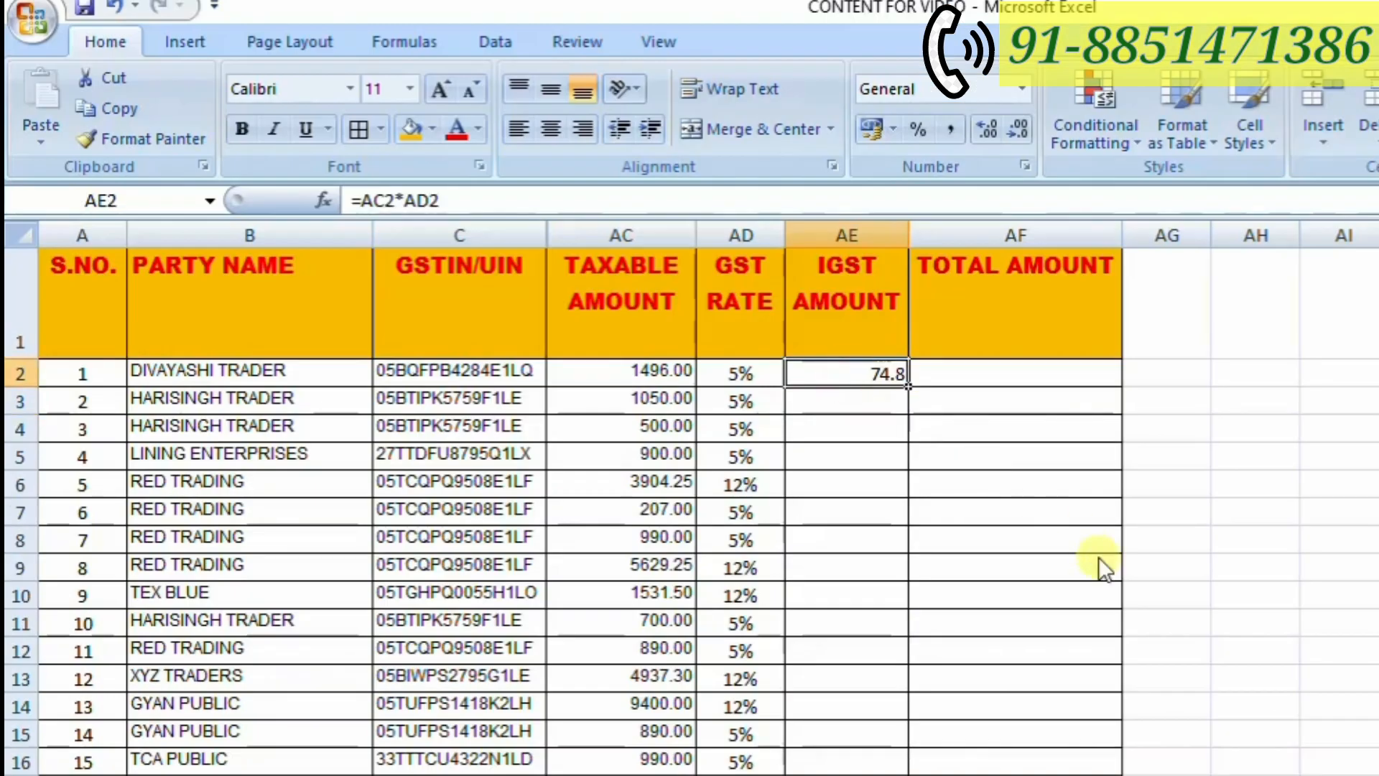
click(984, 138)
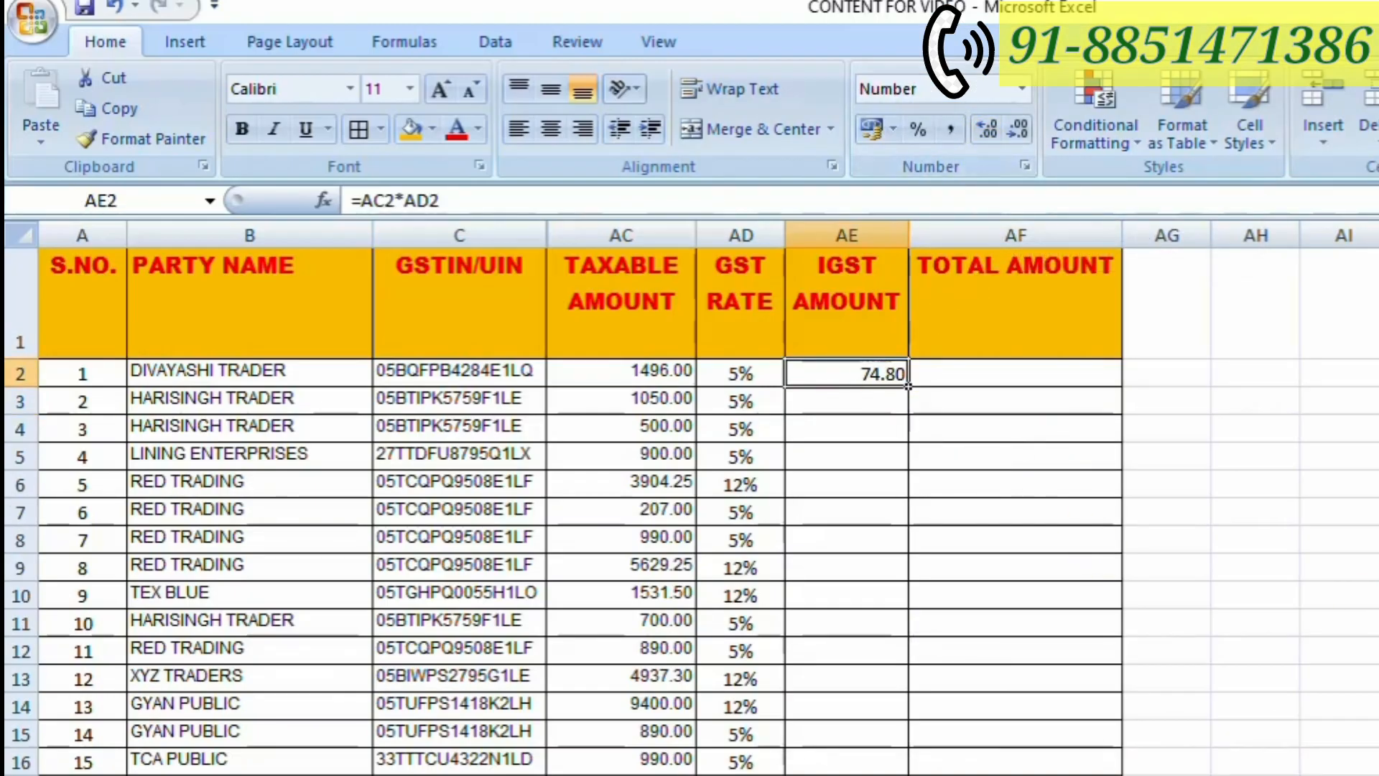
mouse_move(908, 386)
mouse_down()
mouse_move(862, 429)
mouse_move(855, 774)
mouse_up()
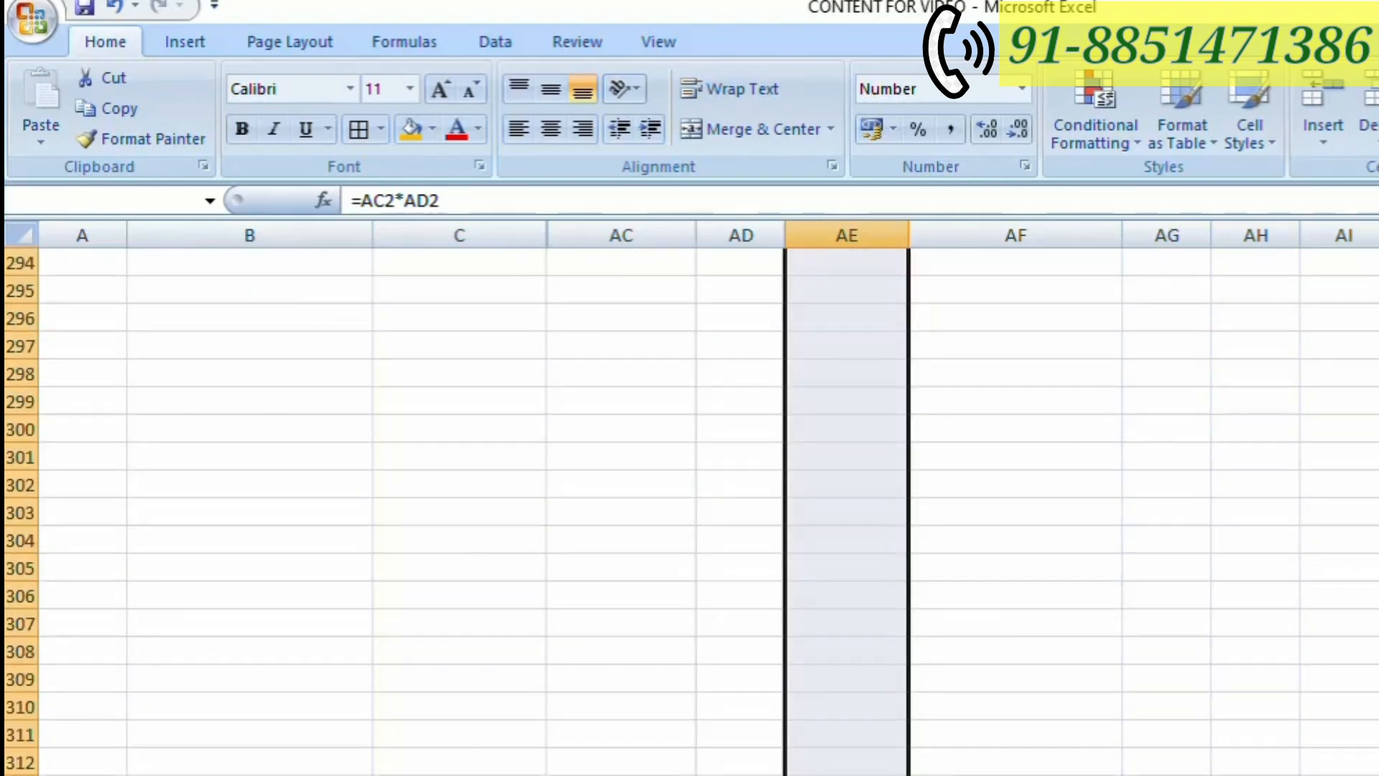
scroll(847, 512, up, 8)
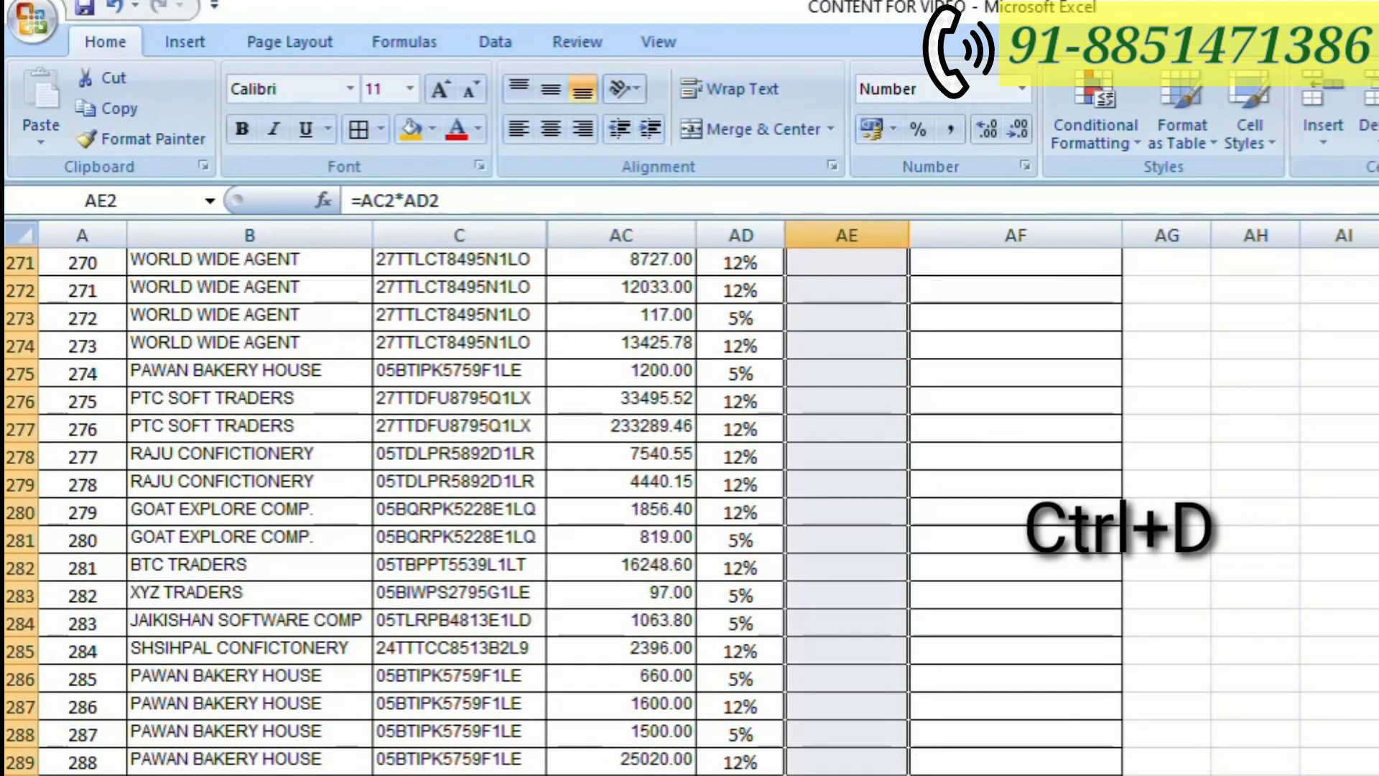
key(ctrl+d)
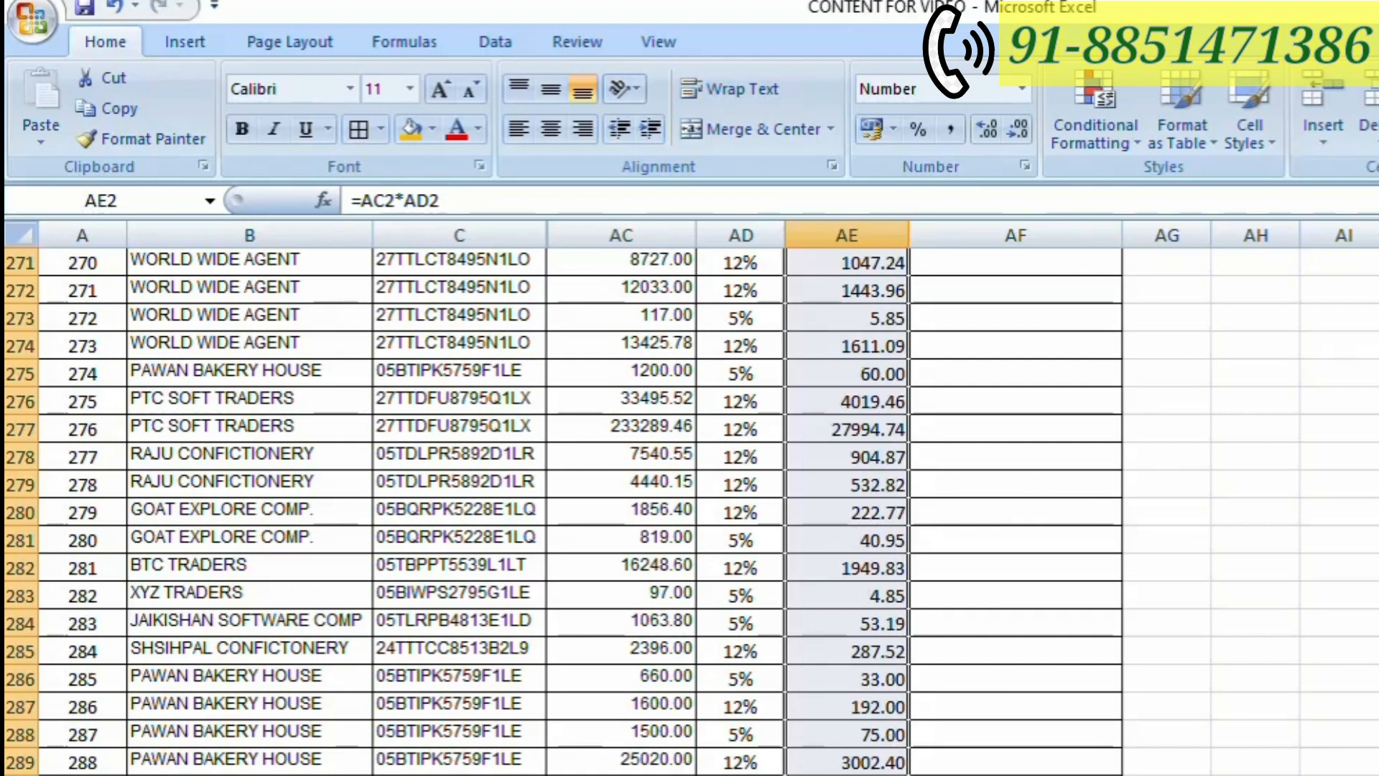
scroll(690, 511, up, 20)
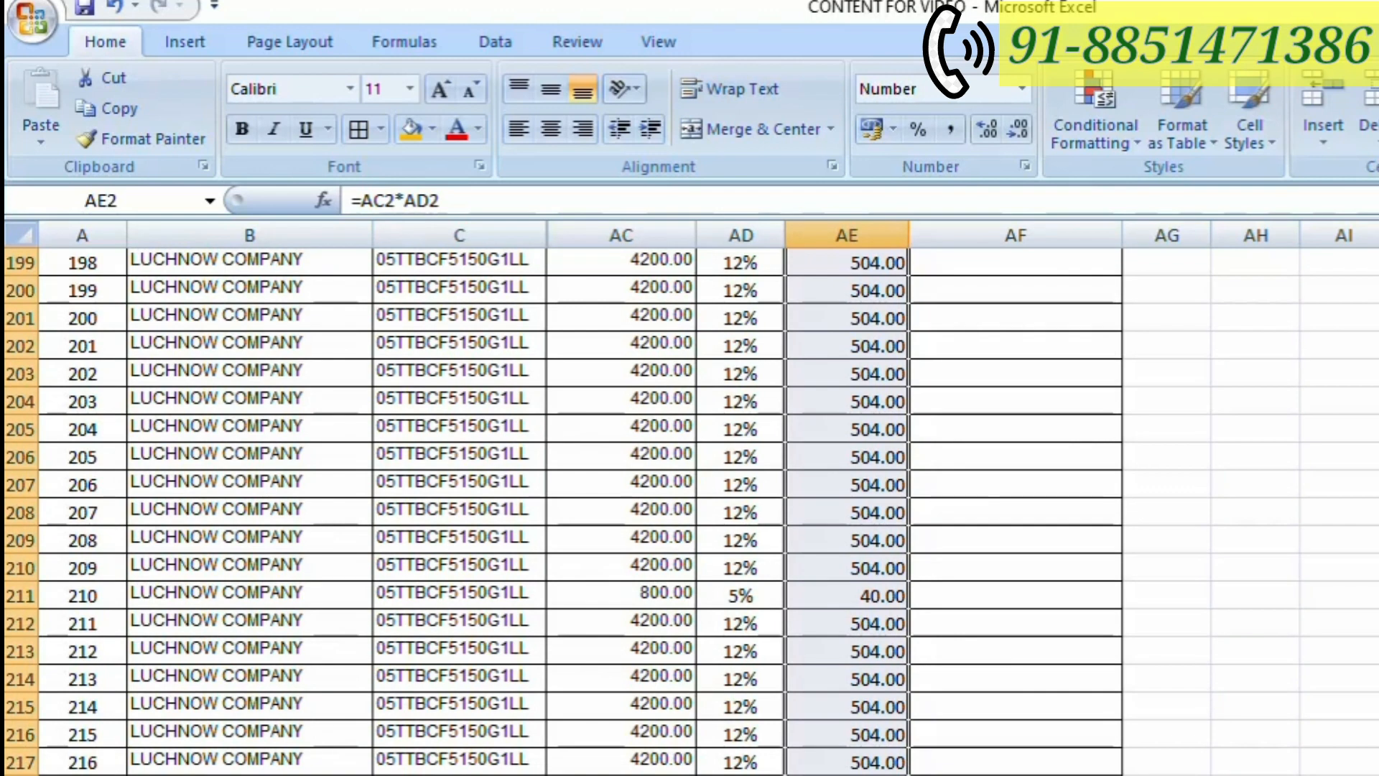
scroll(690, 511, up, 20)
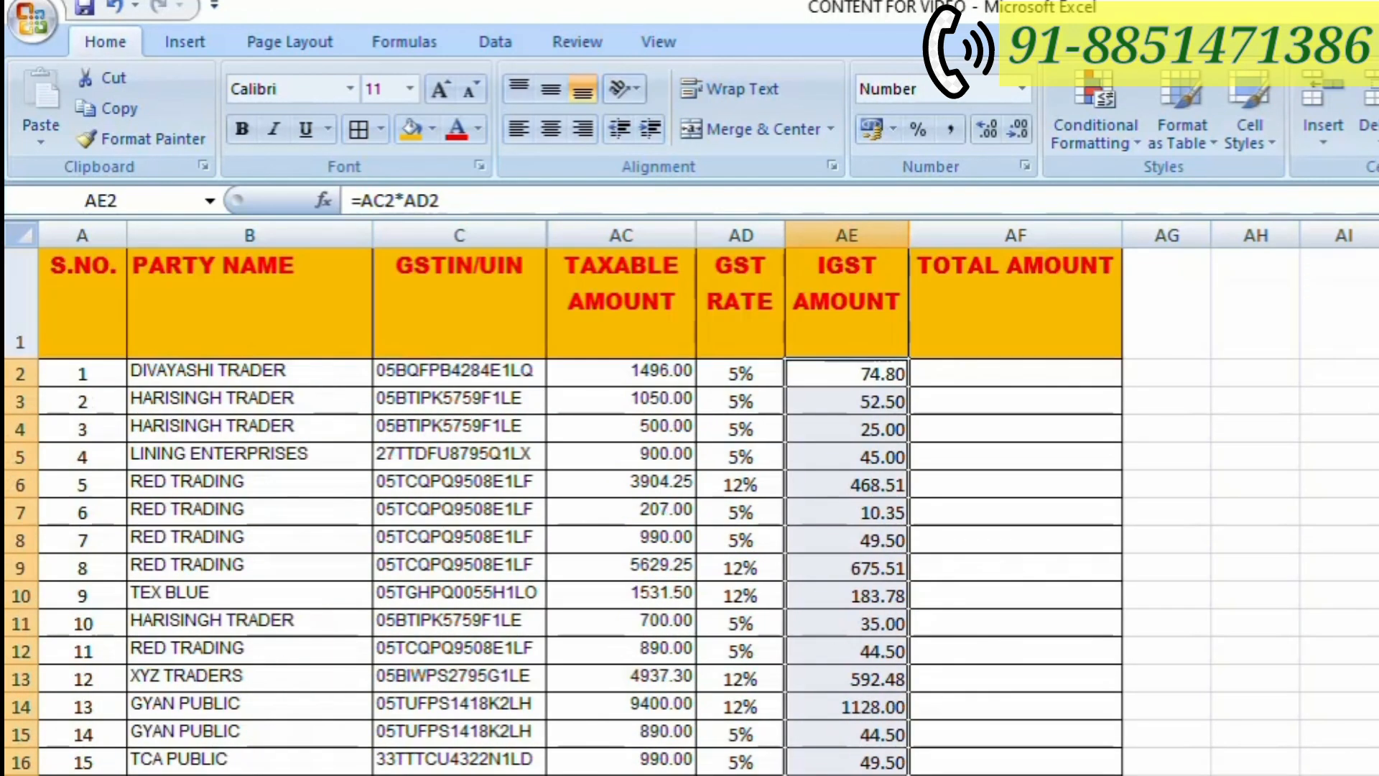
- Enter the total amount formula =AC2+AE2 in cell AF2, adding the taxable amount and the IGST amount
click(973, 374)
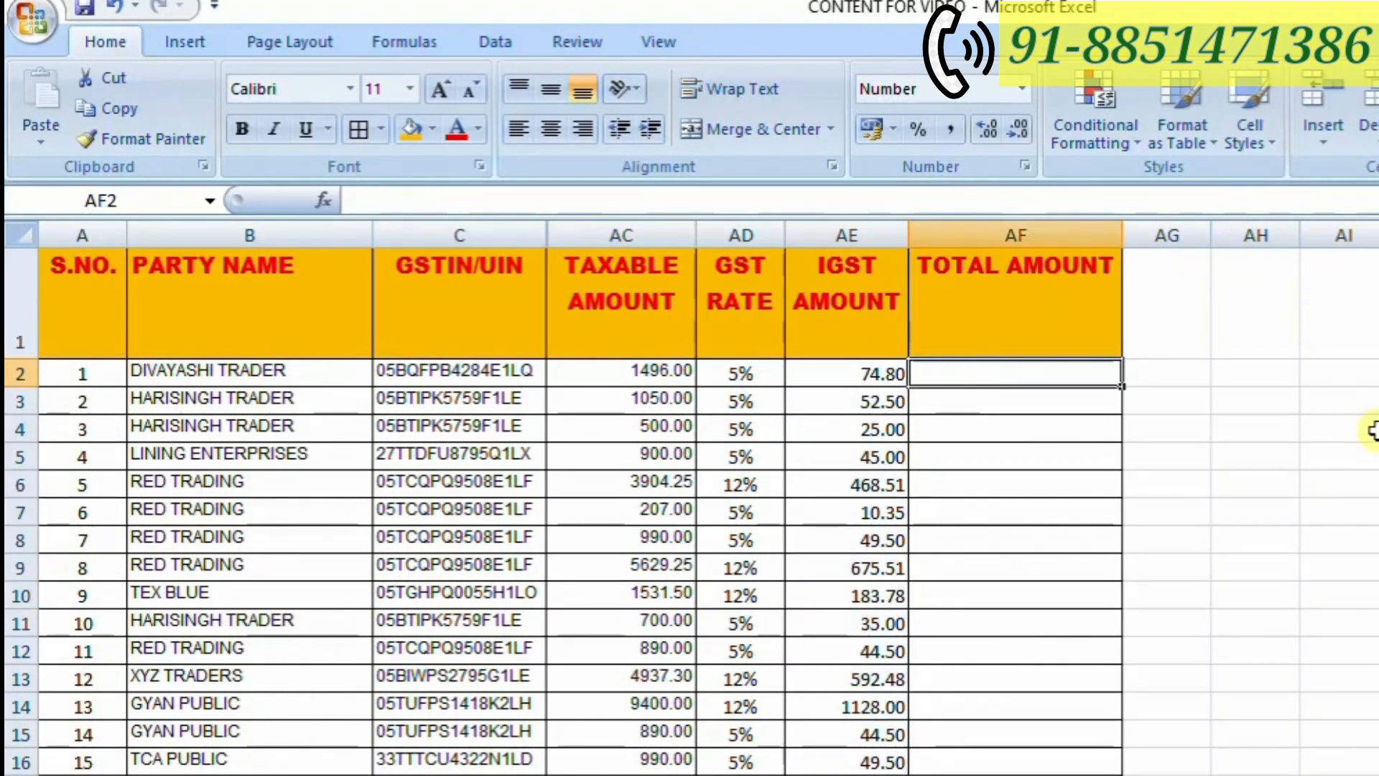
text(=)
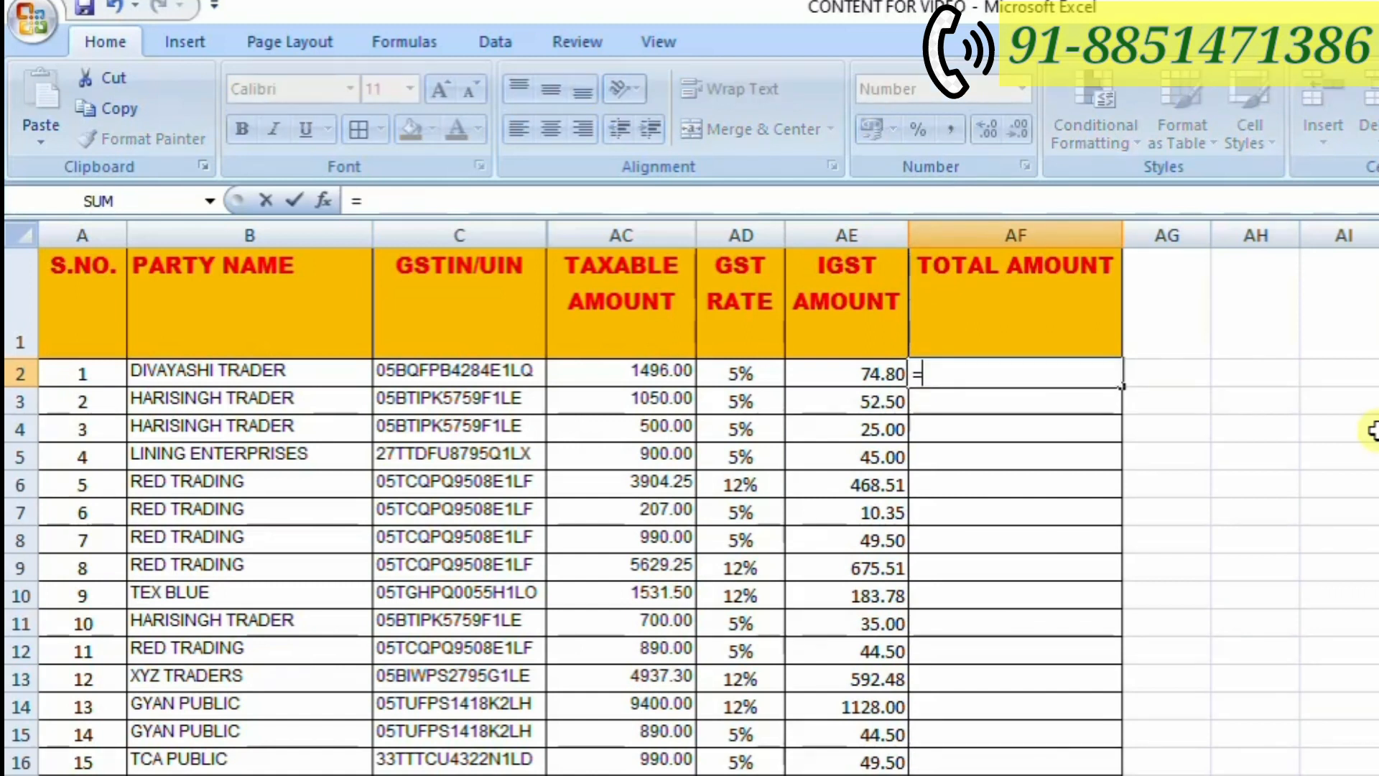
key(Left)
key(Left)
key(Left)
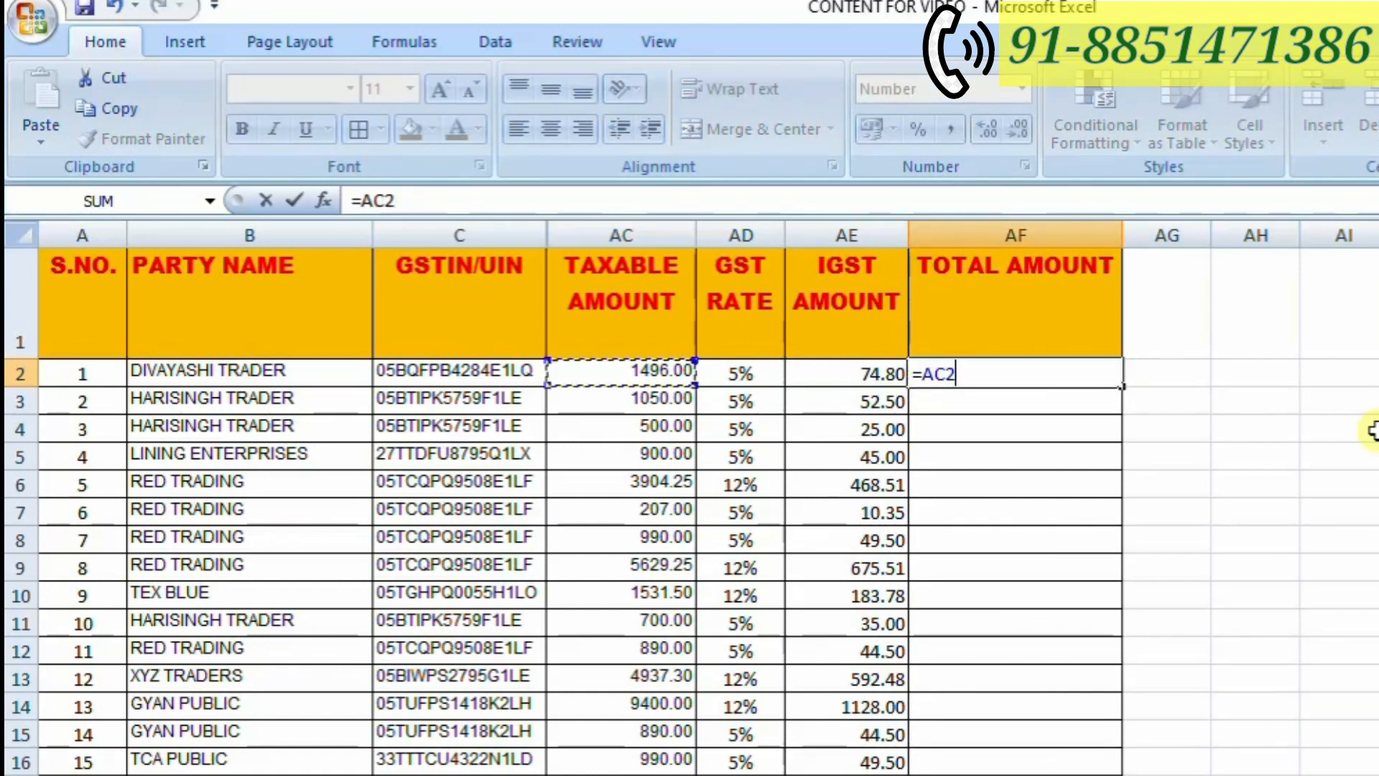
text(+)
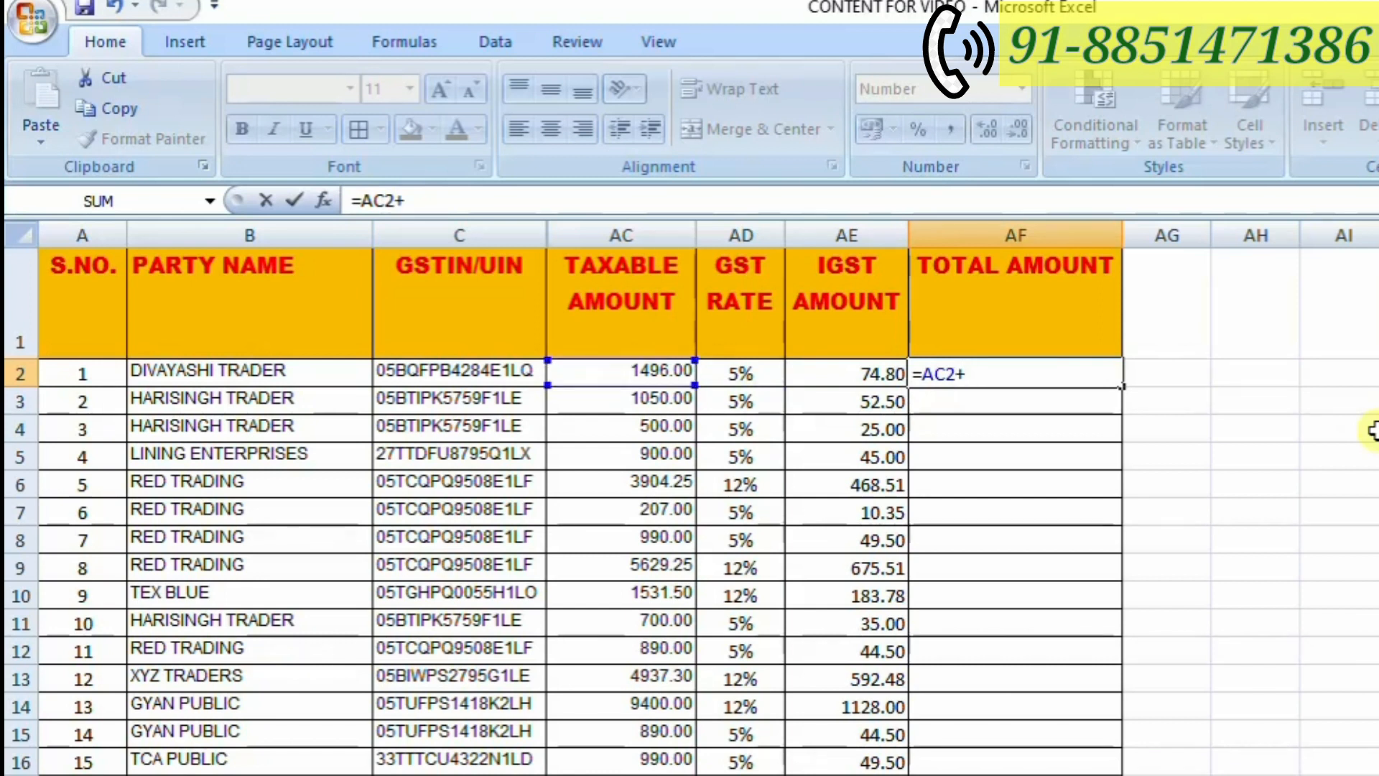
key(Left)
key(Left)
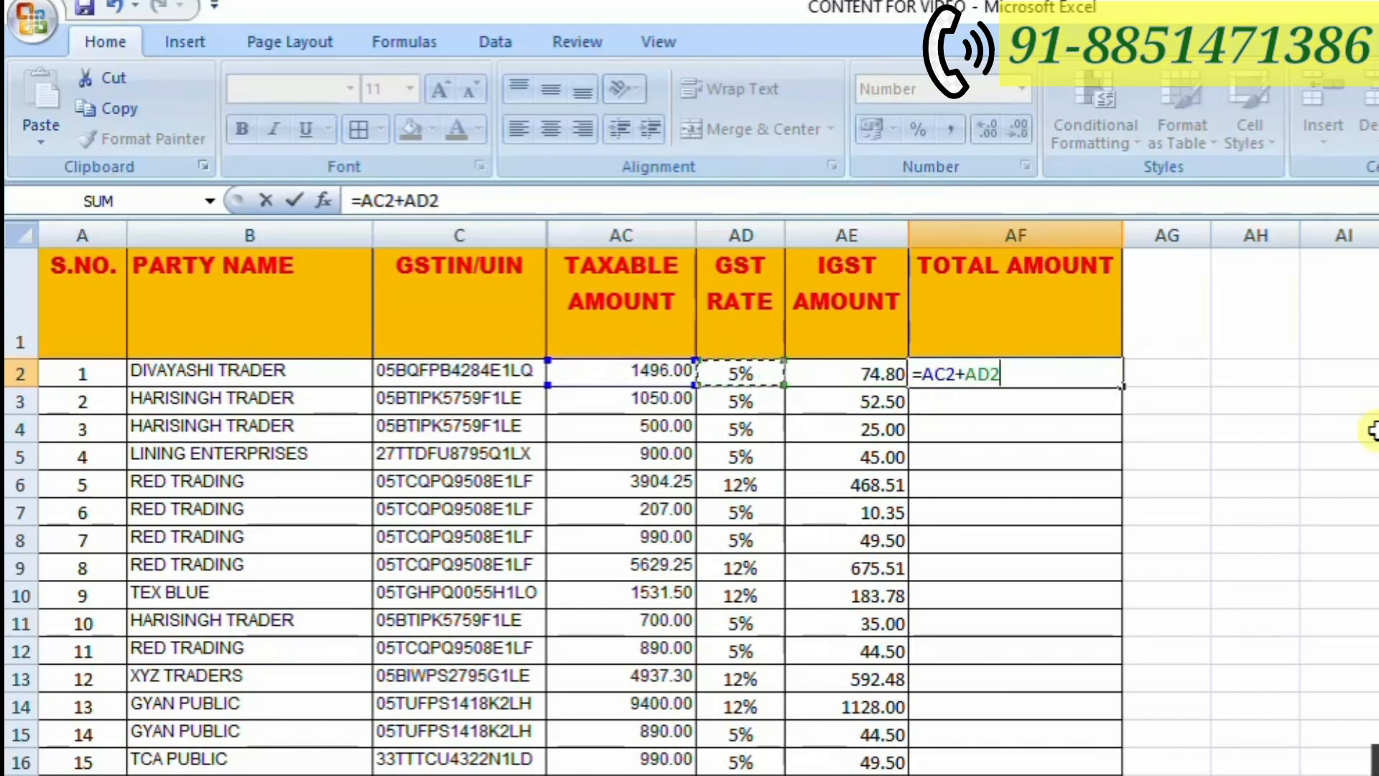
key(Right)
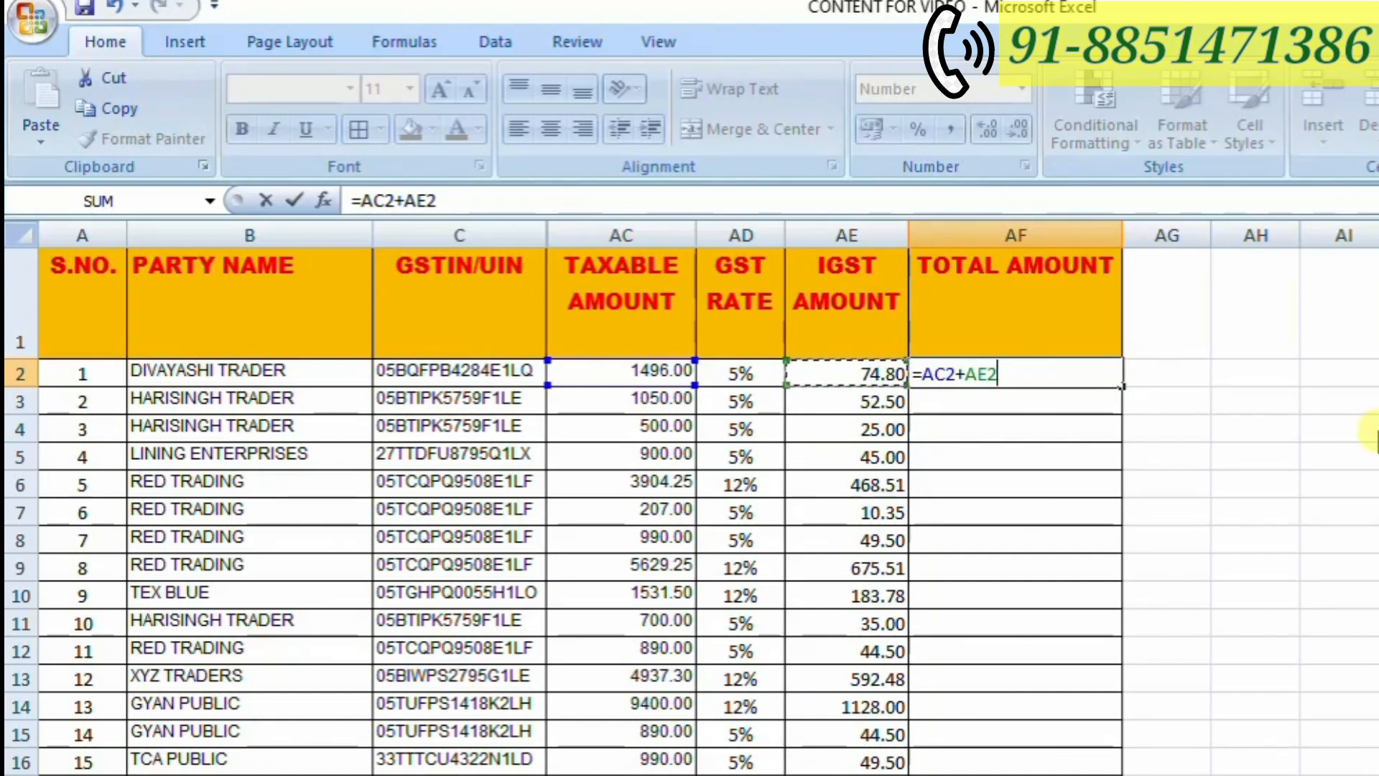
key(Return)
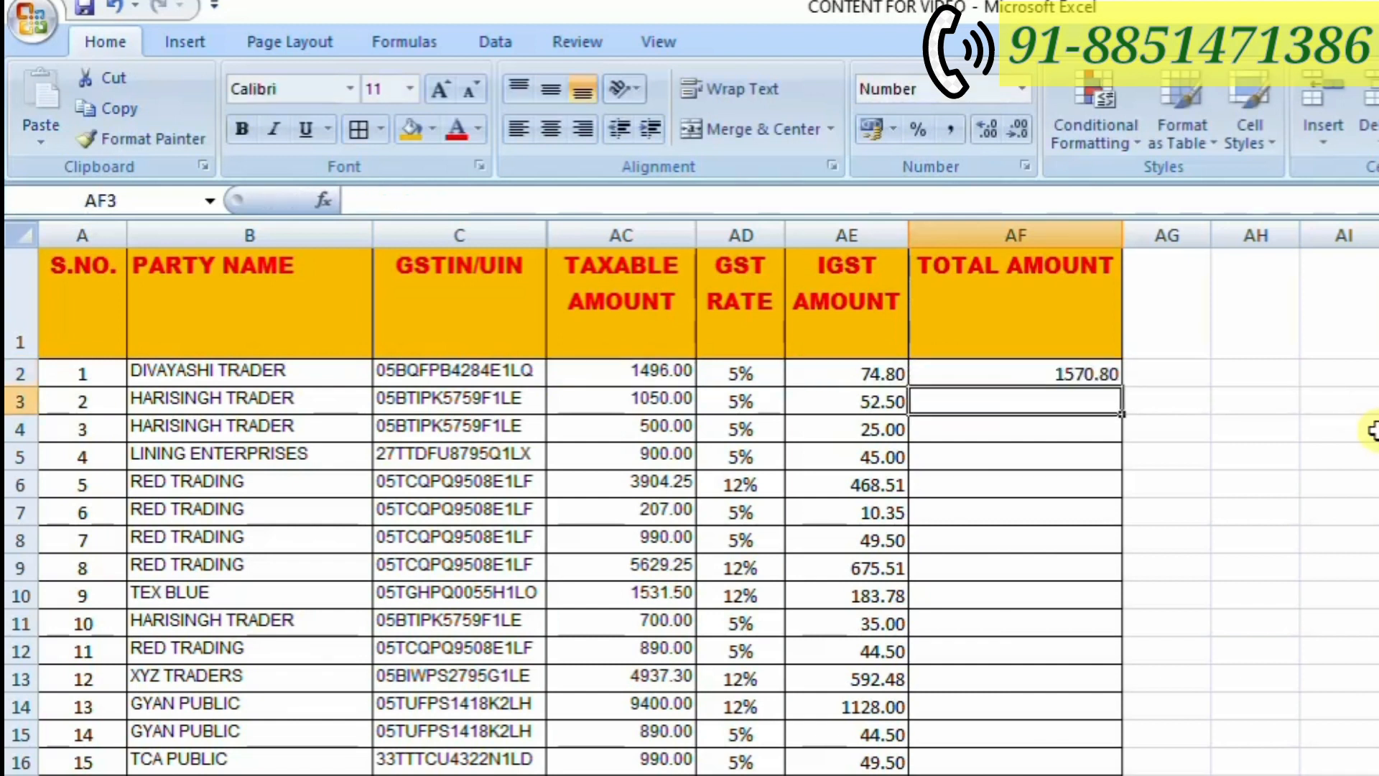
- Fill the total amount formula from AF2 down to AF292, the last party row above Grand Total
key(Up)
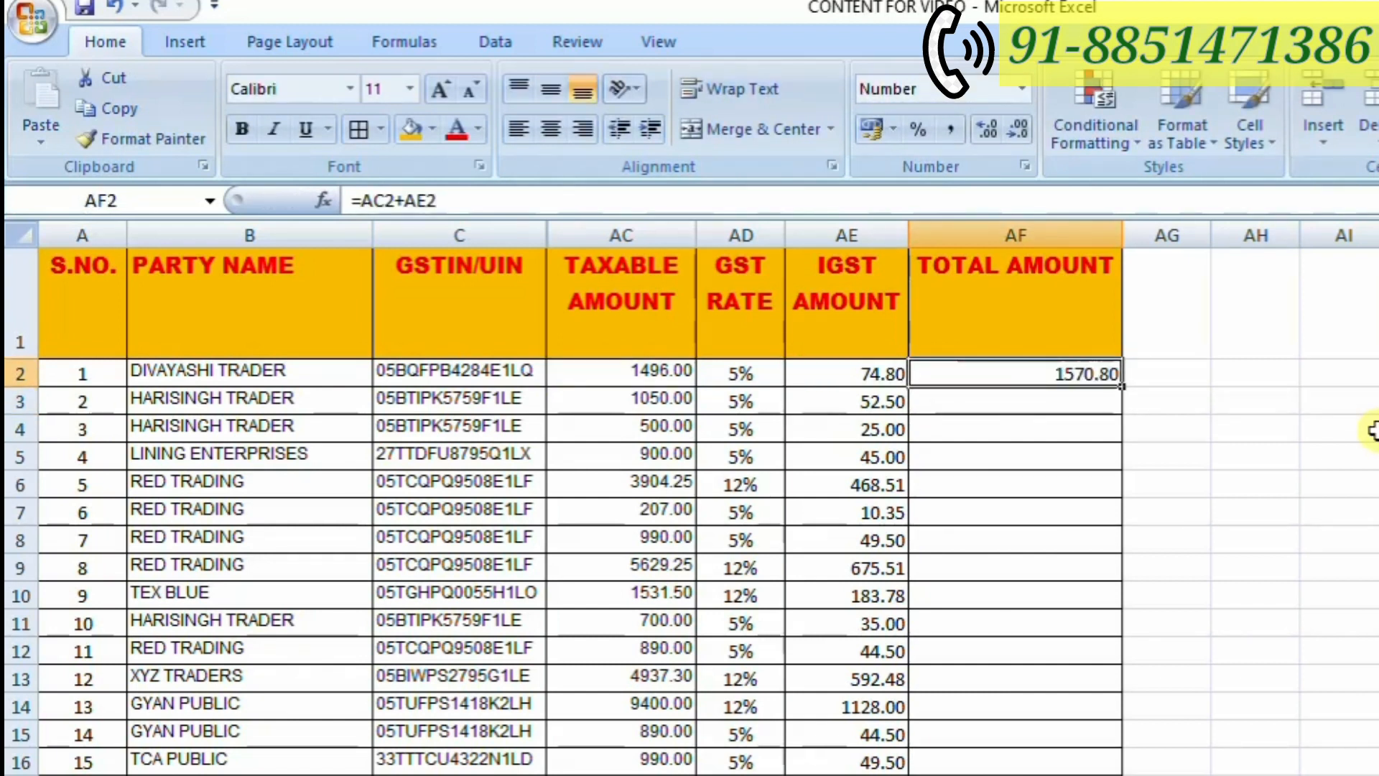
key(shift+Page_Down)
key(shift+Page_Down)
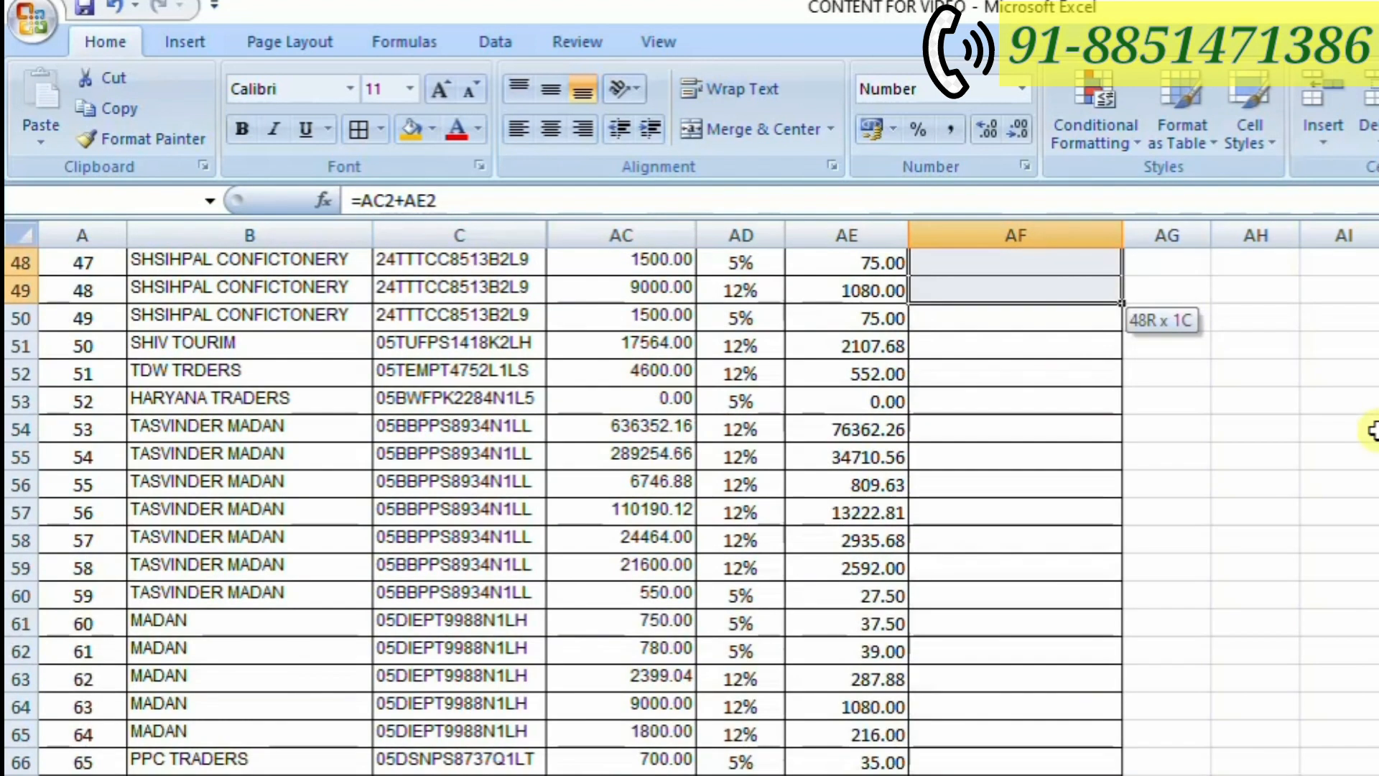
key(shift+Page_Down)
key(shift+Page_Down)
key(shift+Page_Down)
key(shift+Page_Down)
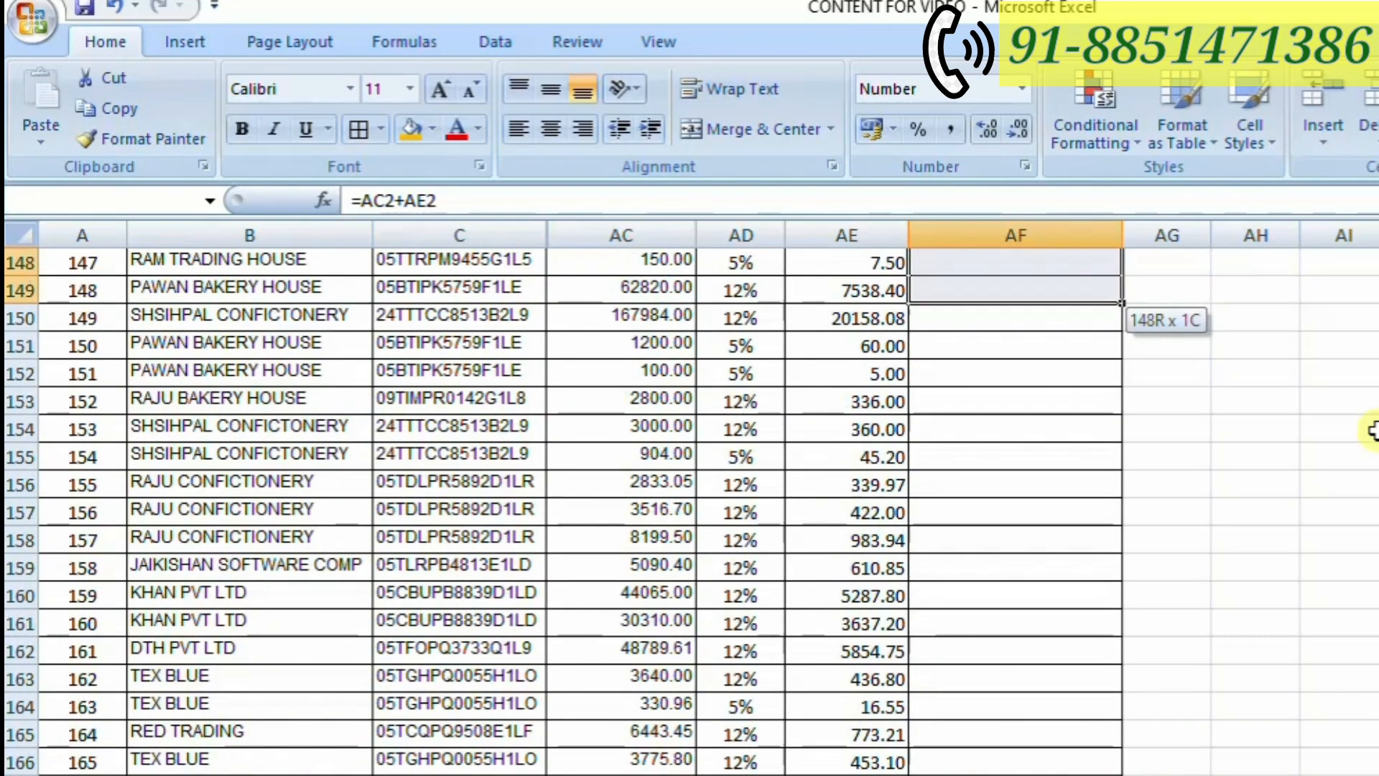
key(shift+Page_Down)
key(shift+Page_Down)
key(shift+Page_Down)
key(shift+Page_Down)
key(shift+Page_Down)
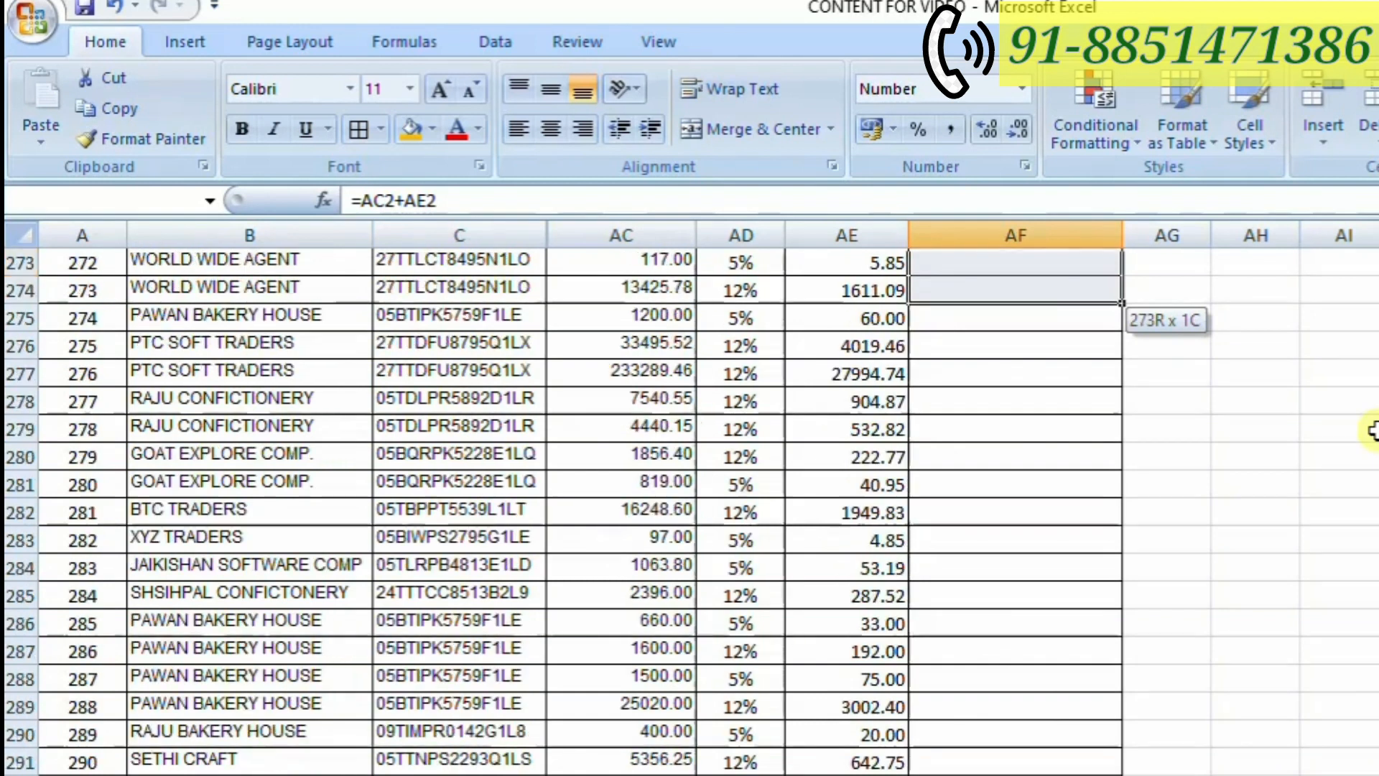
key(shift+Down)
key(shift+Down)
key(shift+Down)
key(shift+Down)
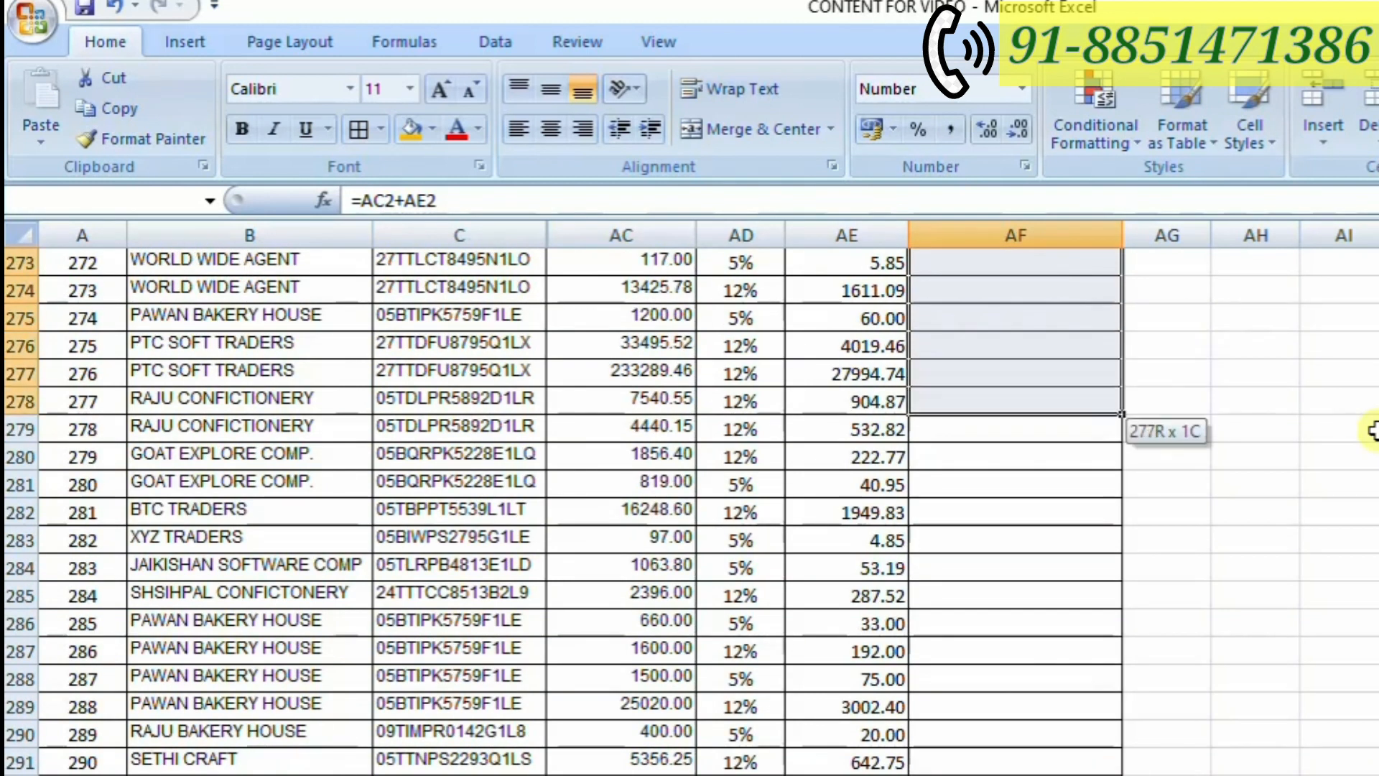
key(shift+Down)
key(shift+Down)
key(shift+Down)
key(shift+Down)
key(shift+Down)
key(shift+Down)
key(shift+Down)
key(shift+Down)
key(shift+Down)
key(shift+Down)
key(shift+Down)
key(shift+Down)
key(shift+Down)
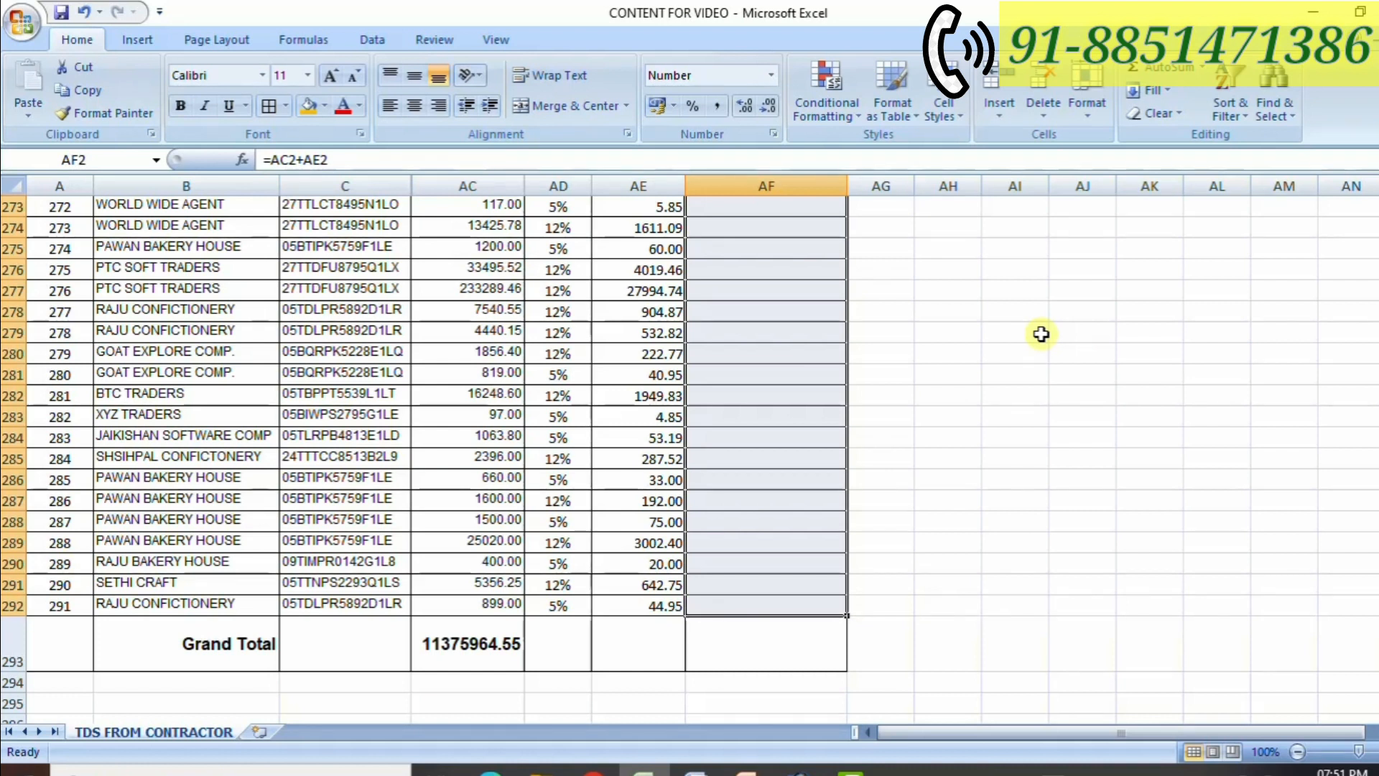
key(ctrl+d)
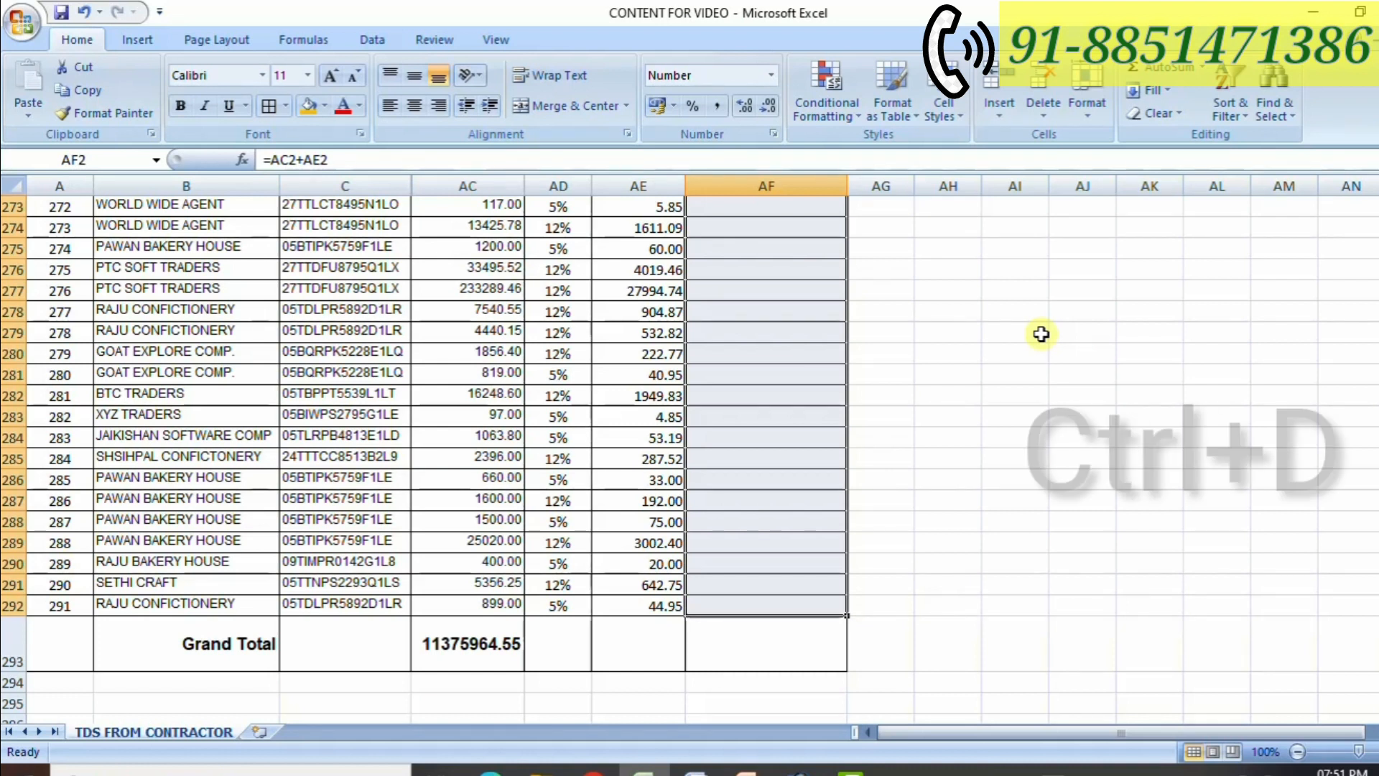
key(ctrl+d)
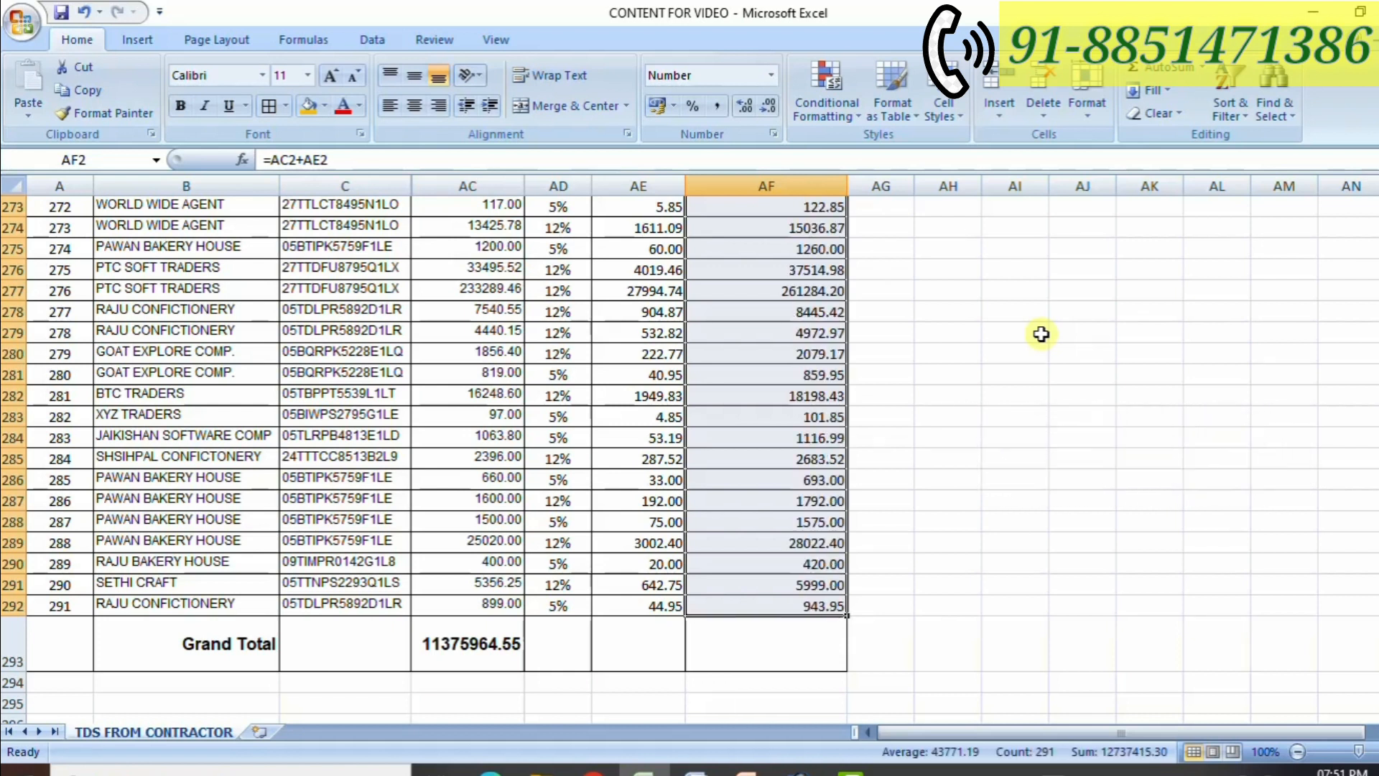
- Sum the Total Amount column in the Grand Total cell AF293 with =SUM(AF2:AF292), checking that the range covers all party rows
click(808, 659)
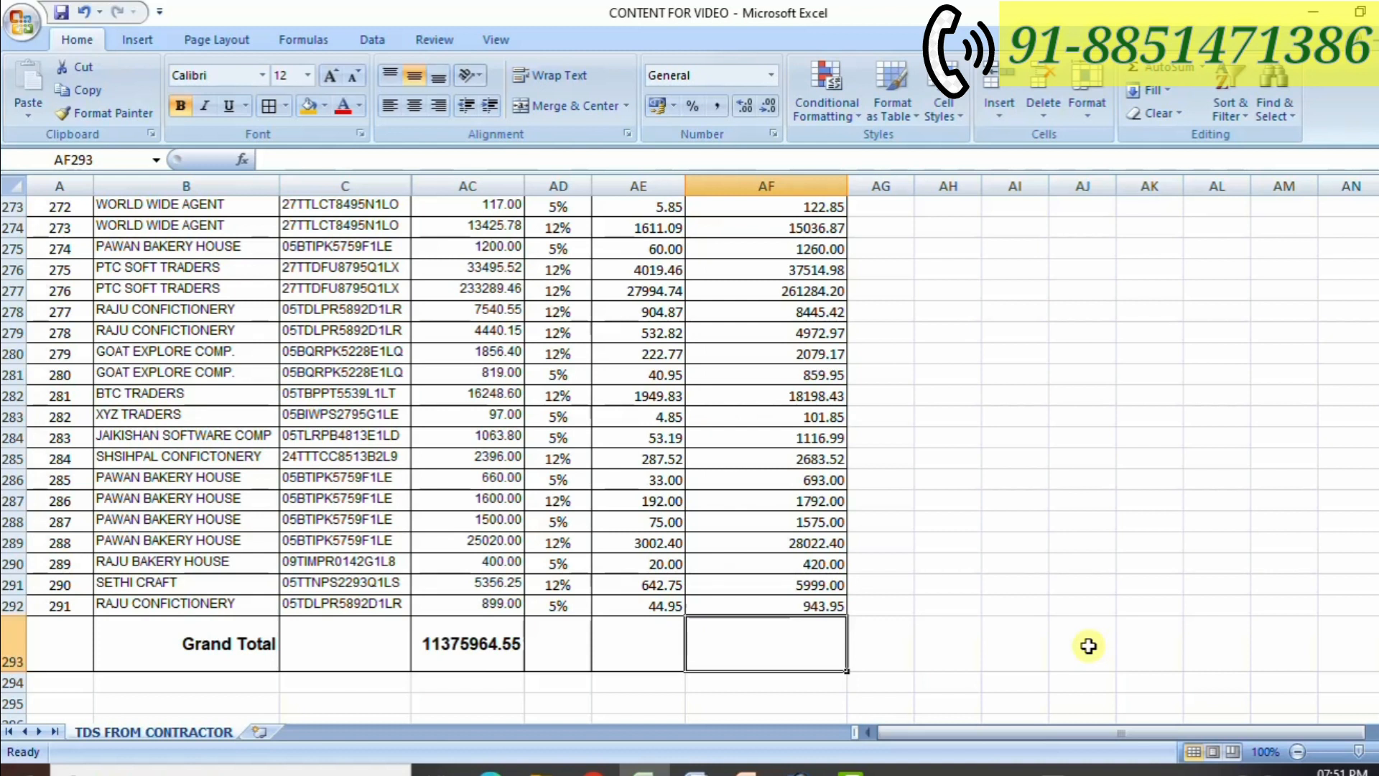
key(alt+equal)
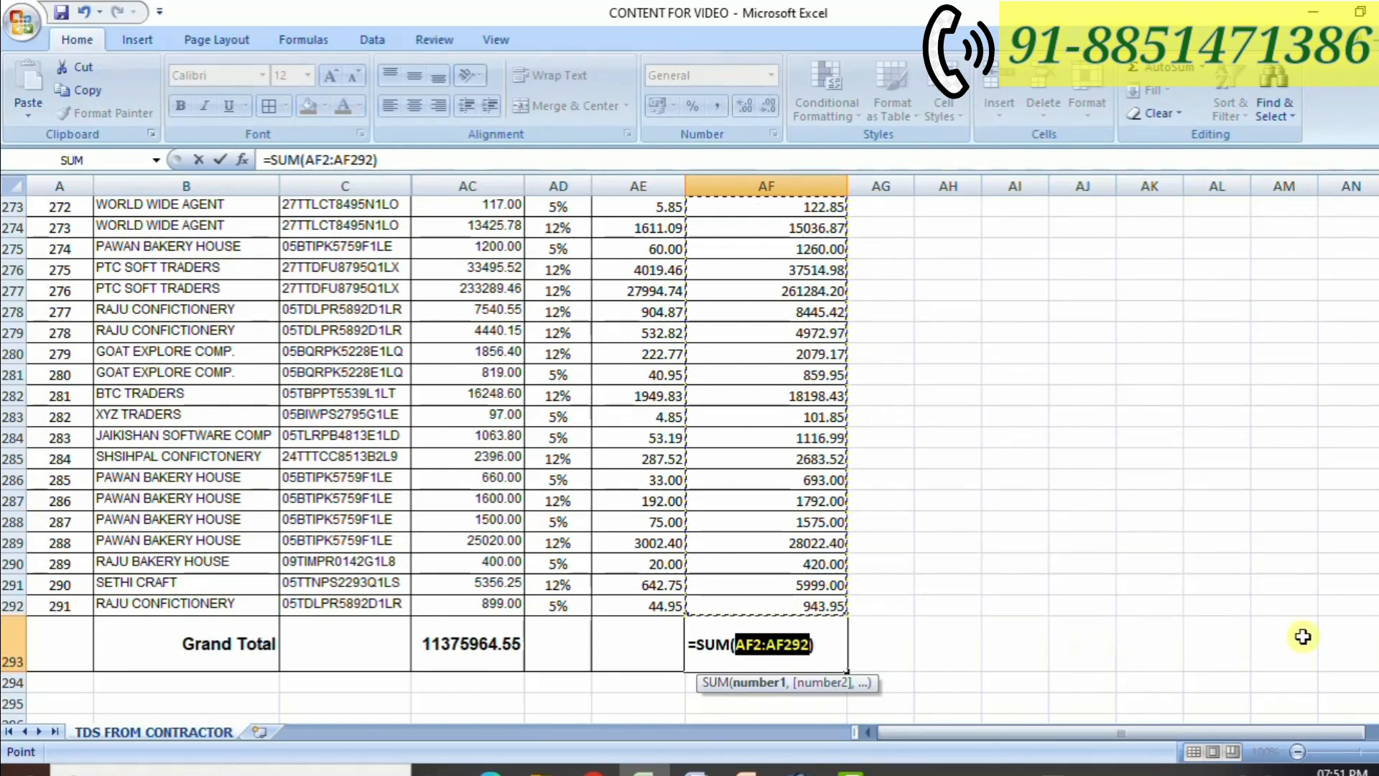
drag(1377, 682, 1377, 201)
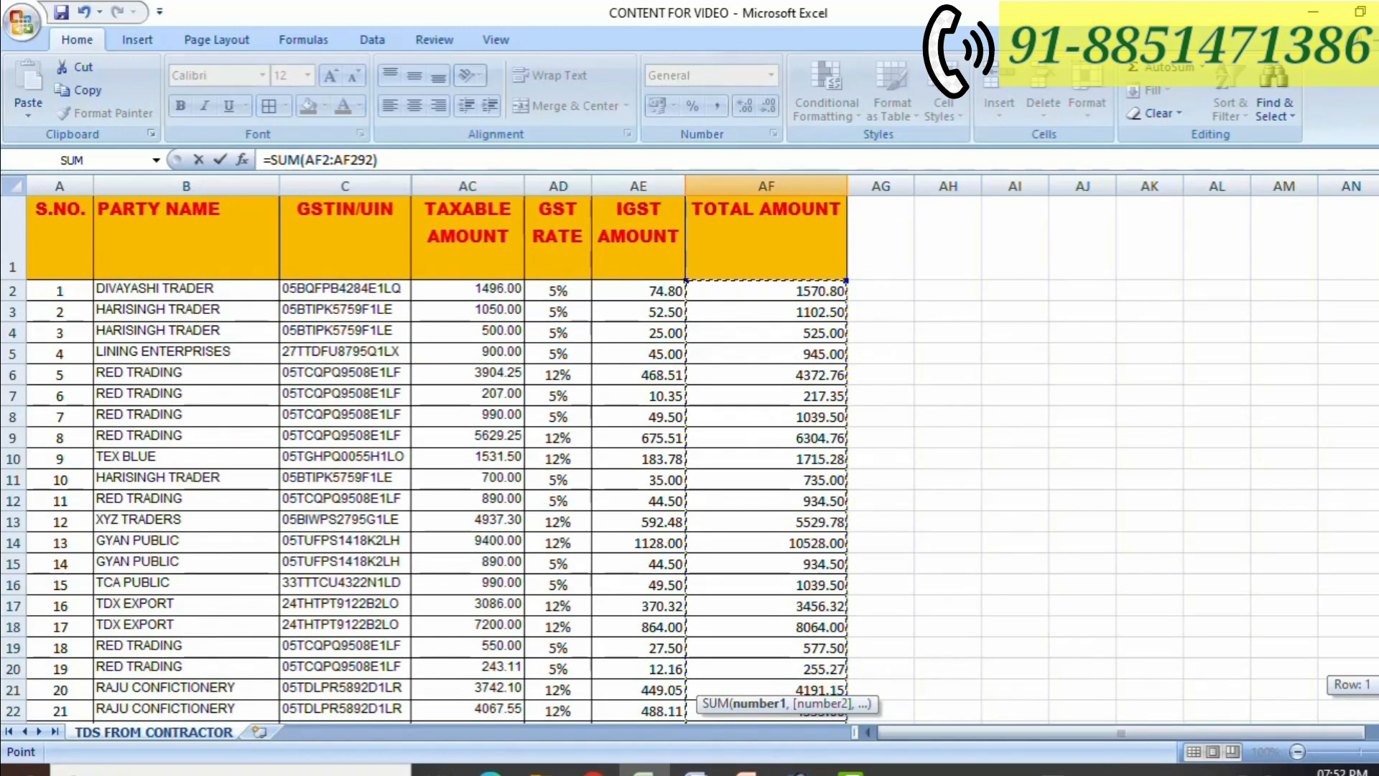
drag(1377, 226, 1377, 675)
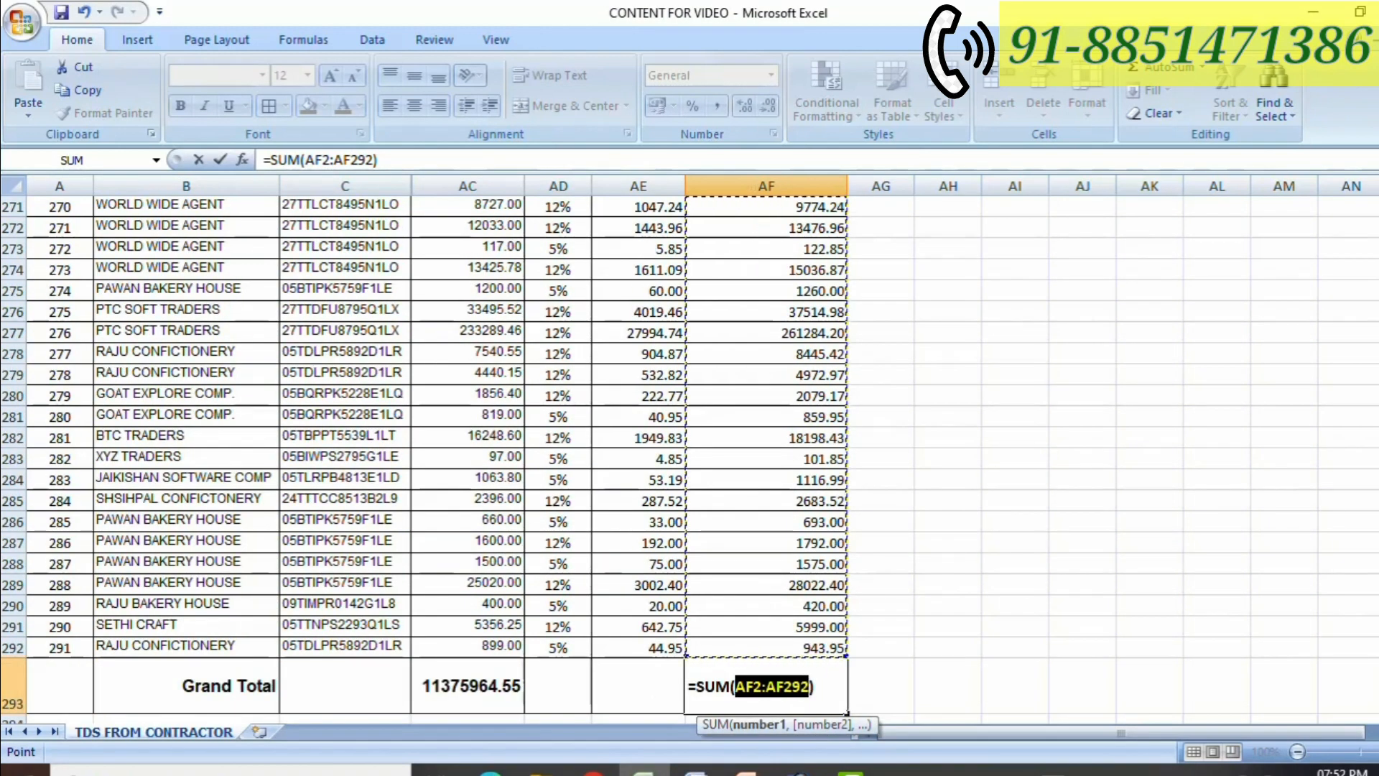
key(Return)
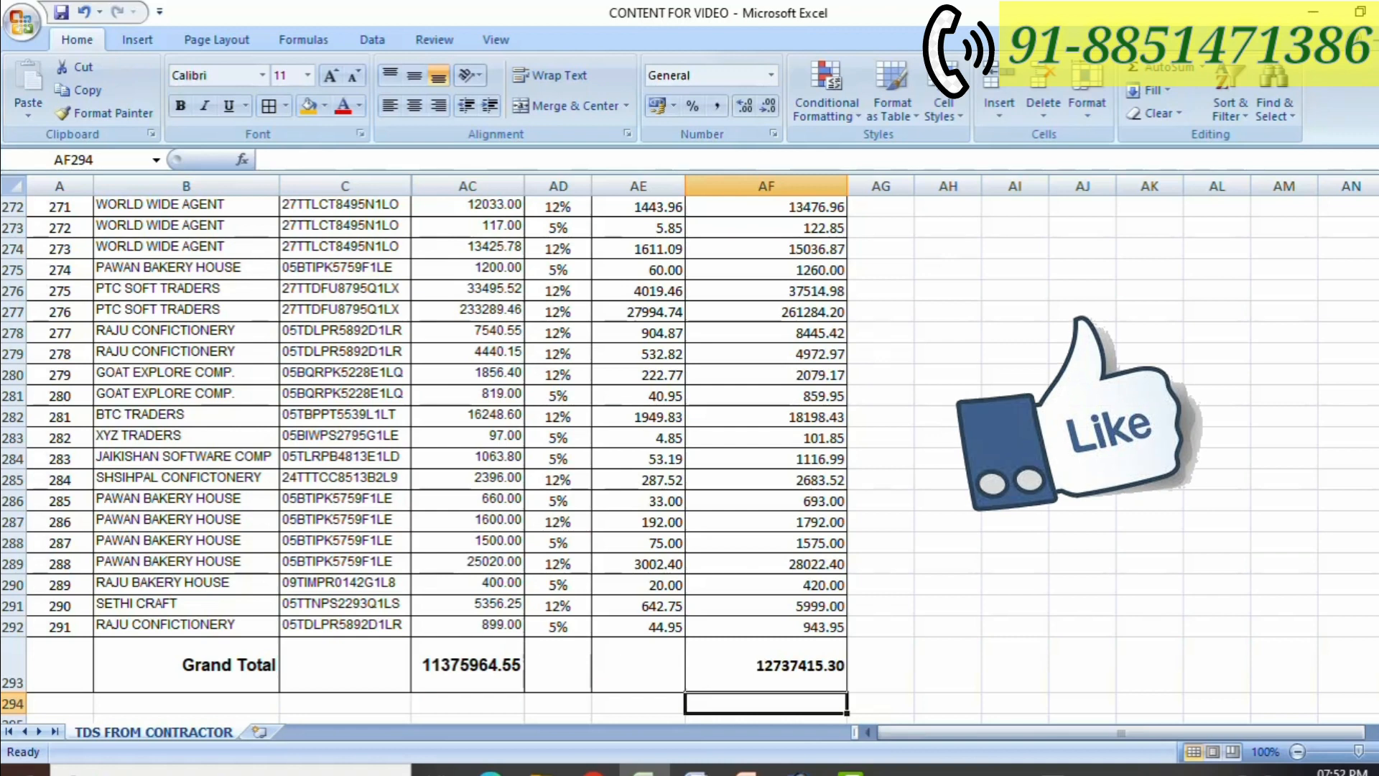
scroll(431, 452, up, 20)
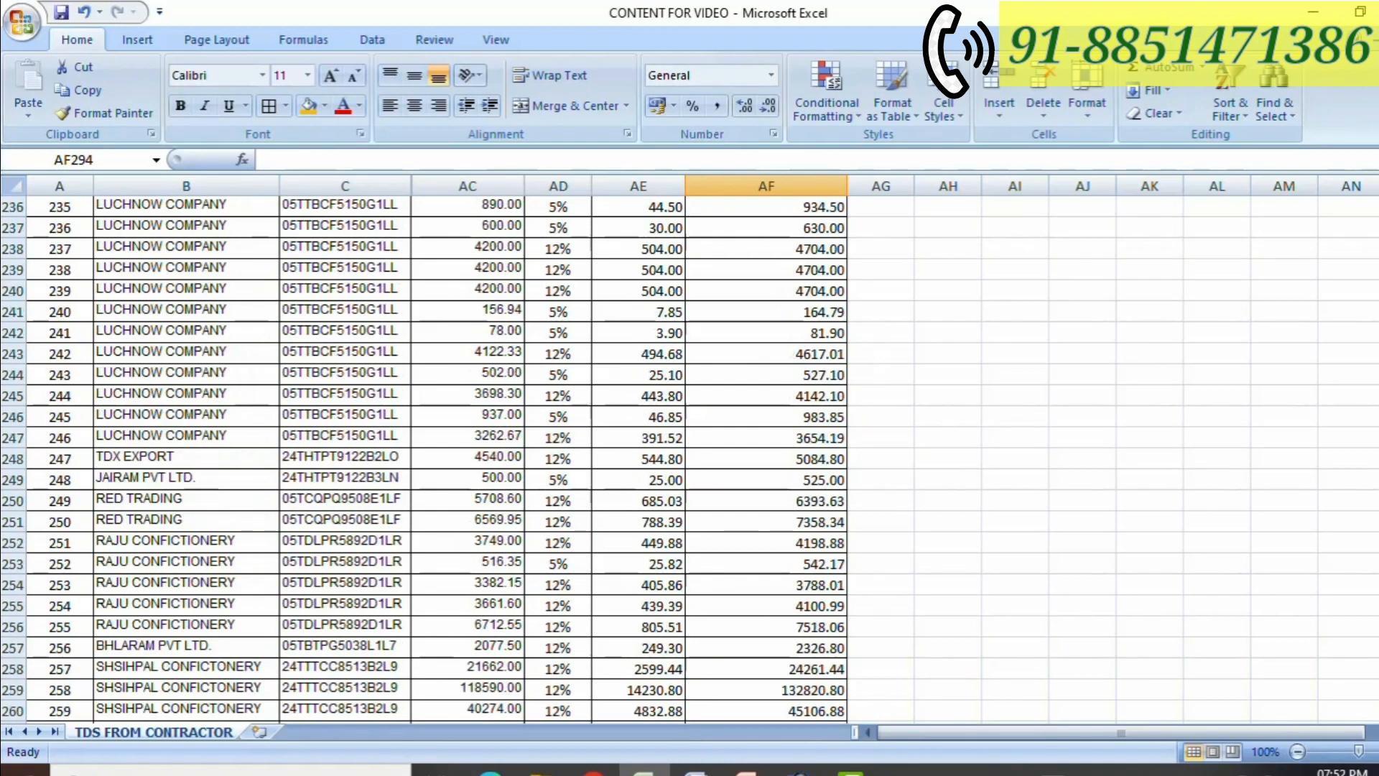
scroll(431, 452, up, 20)
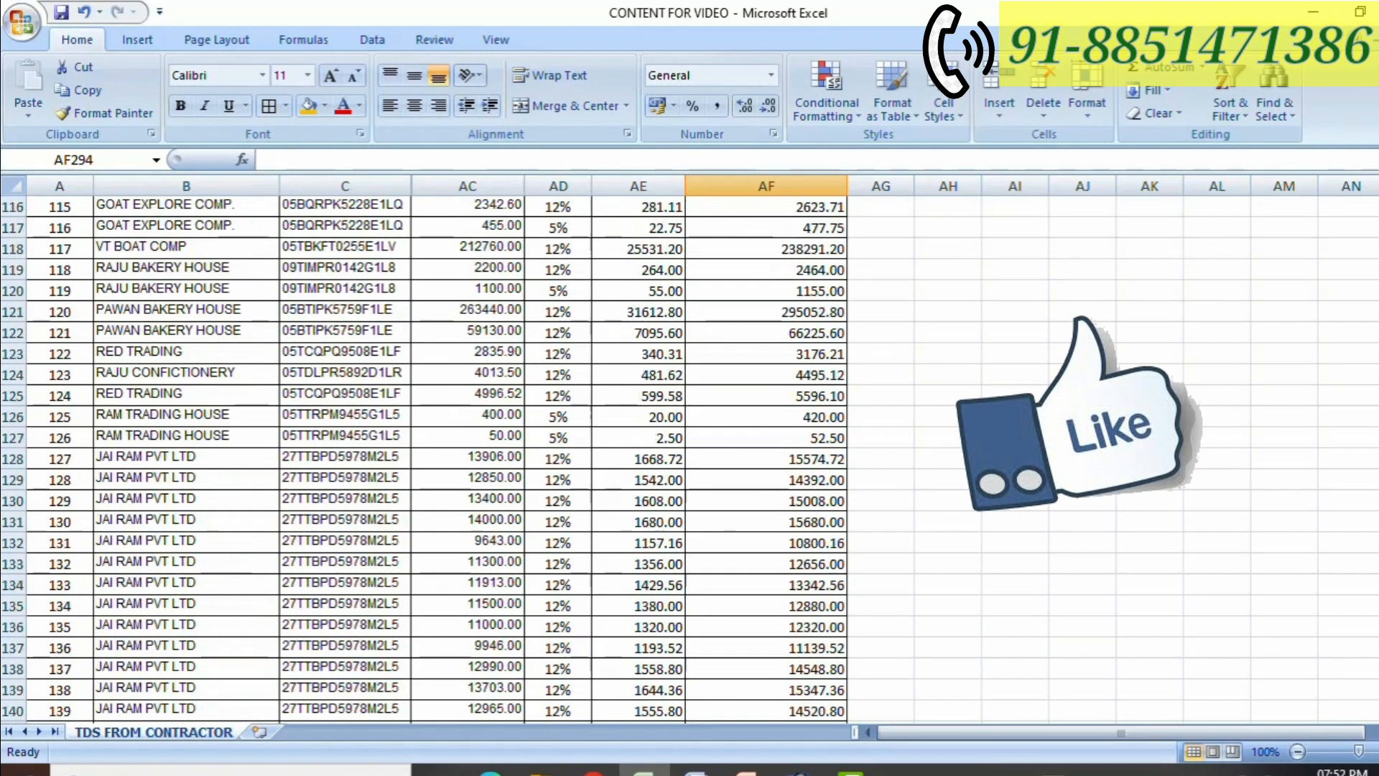
scroll(431, 453, up, 18)
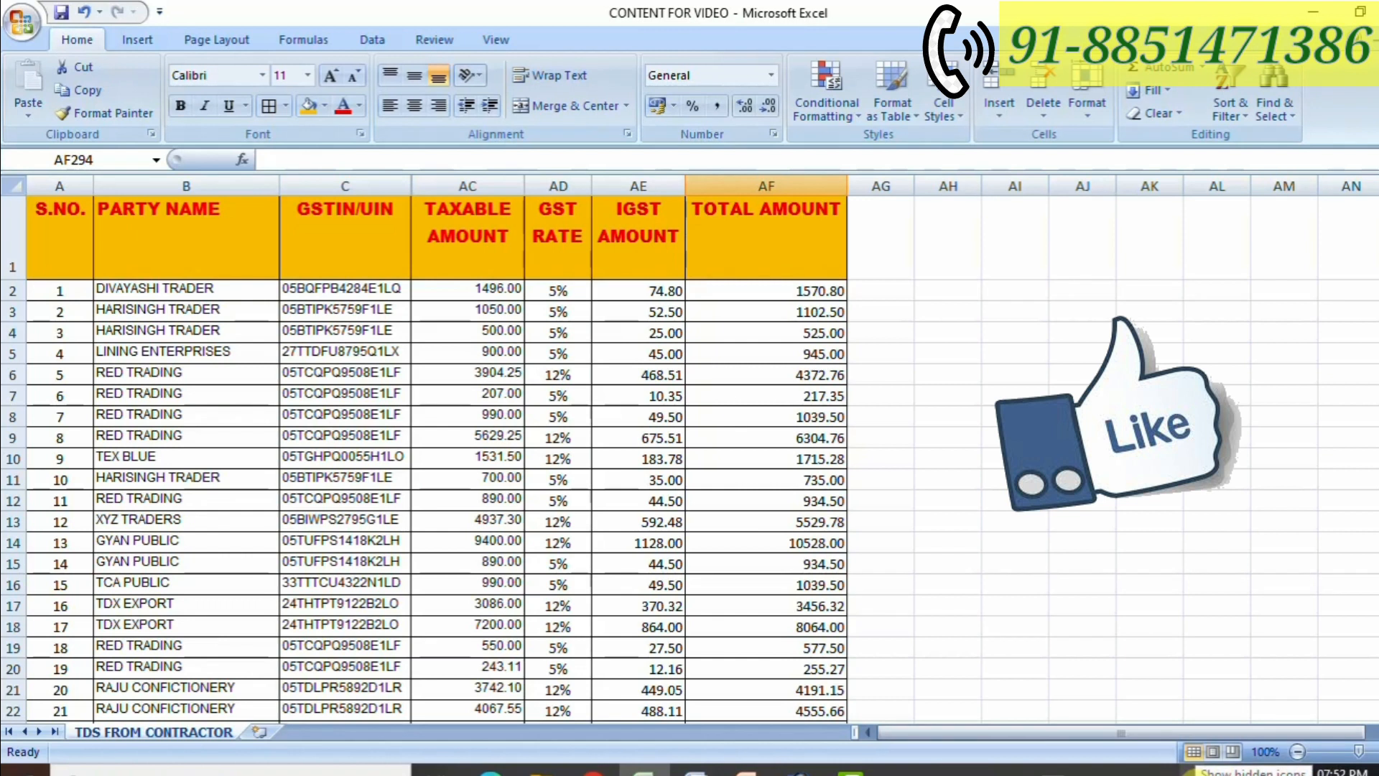
click(1196, 772)
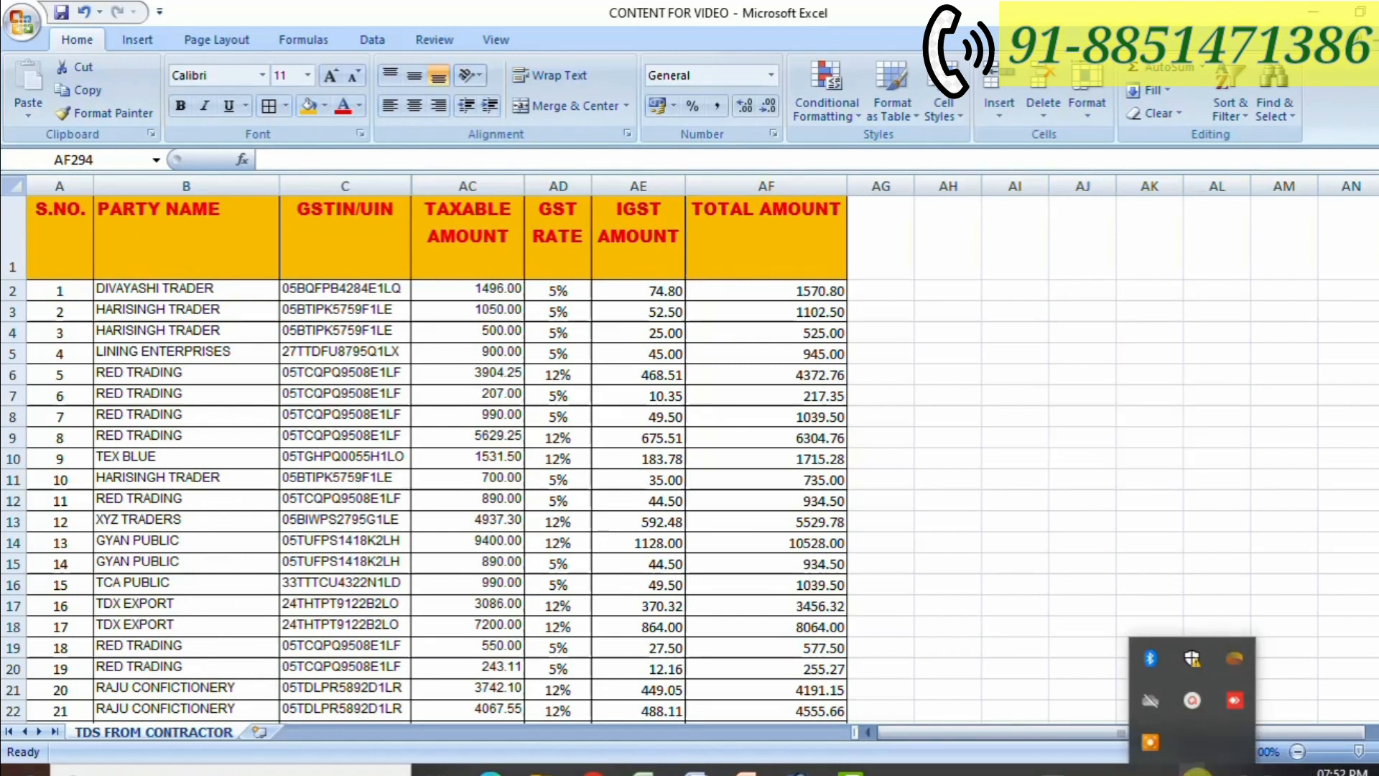